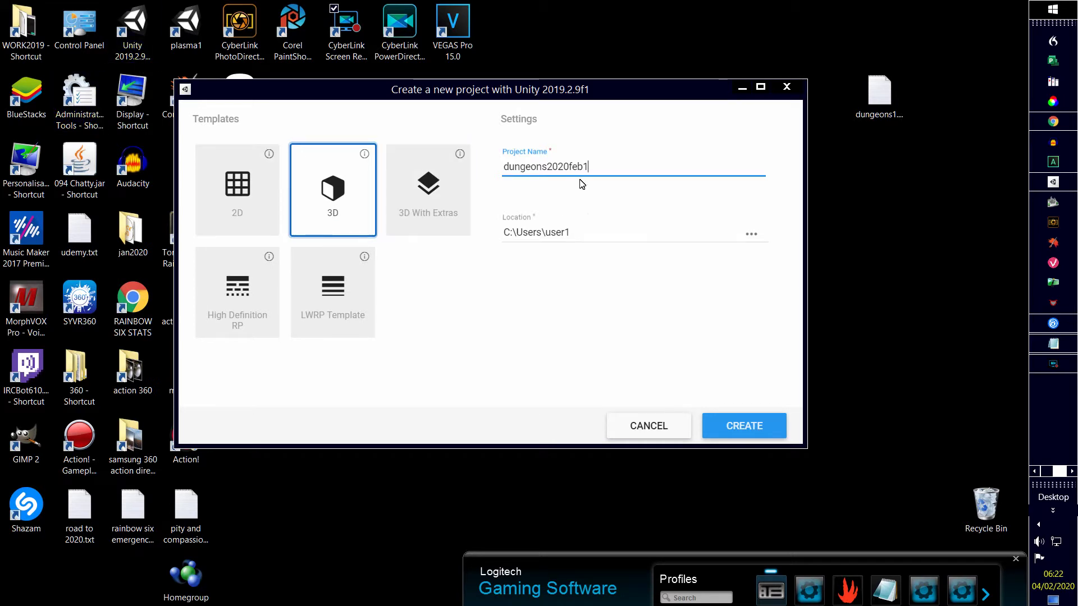
Step: Create the 3D project dungeons2020feb1 from Unity Hub and open it in the editor
left_click(739, 432)
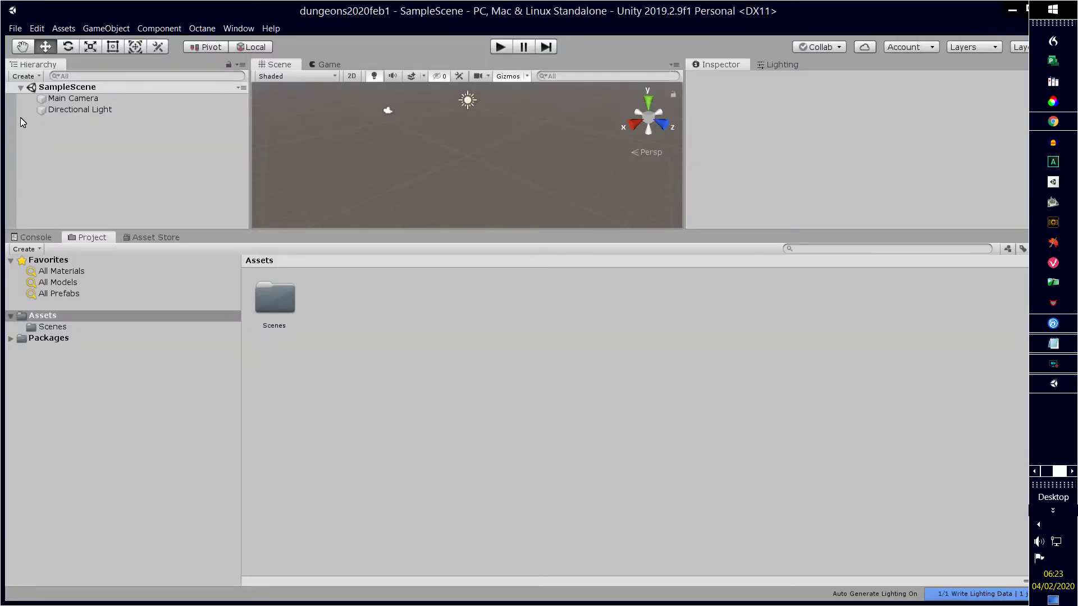
Step: Uncheck Auto Generate in SampleScene's Lighting settings
left_click(523, 416)
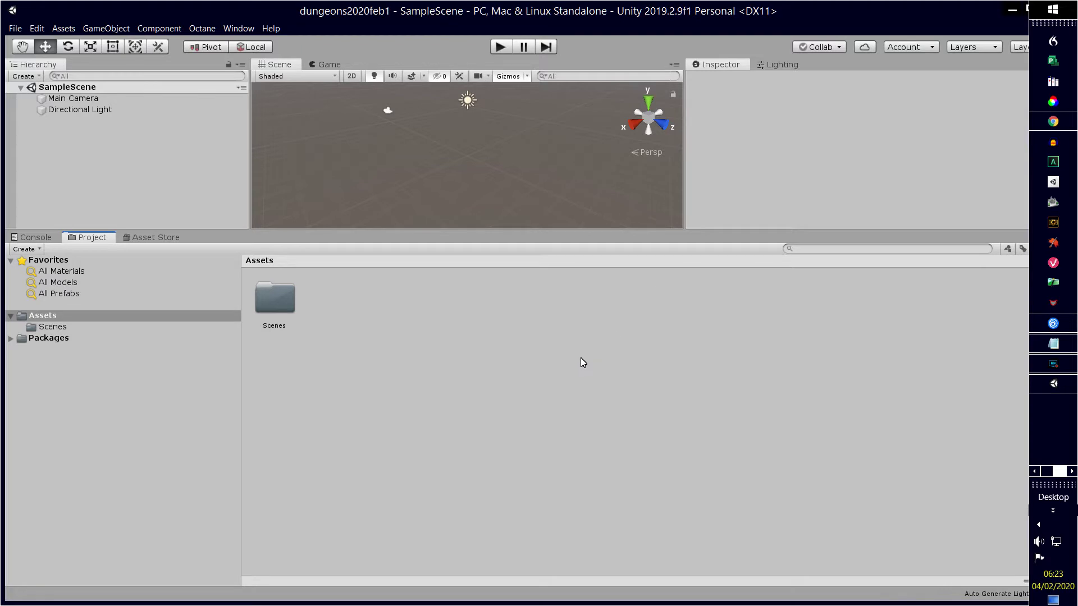
left_click(562, 346)
left_click(783, 65)
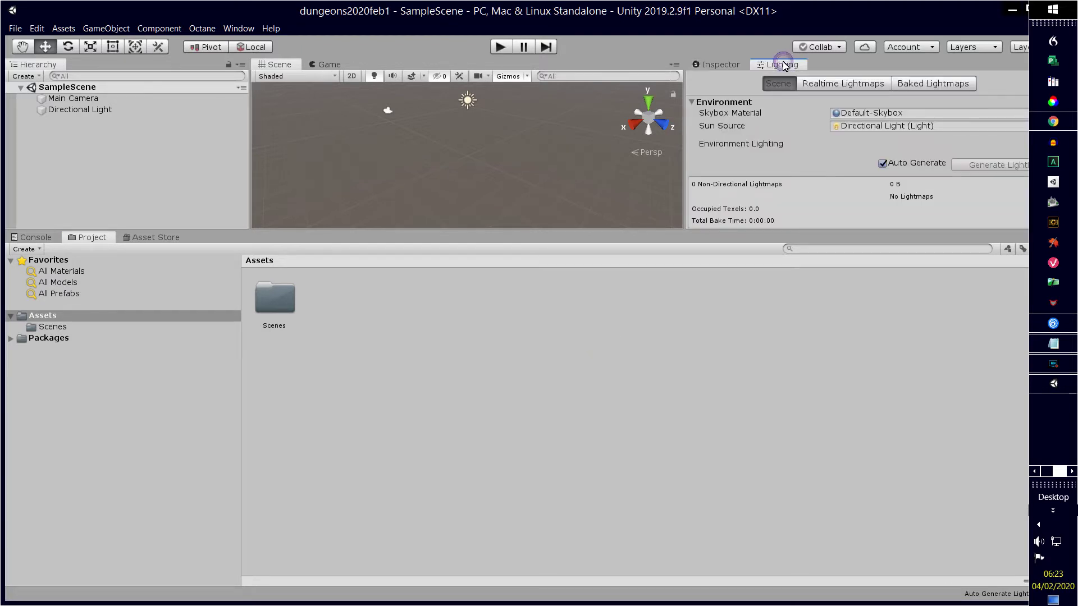
left_click(881, 167)
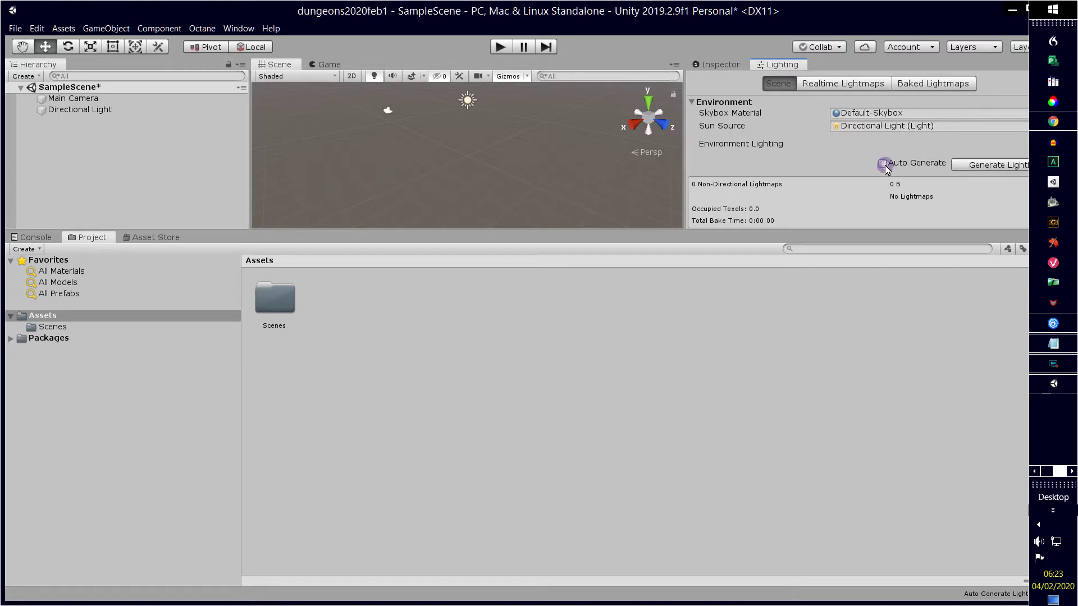
left_click(565, 395)
left_click(384, 364)
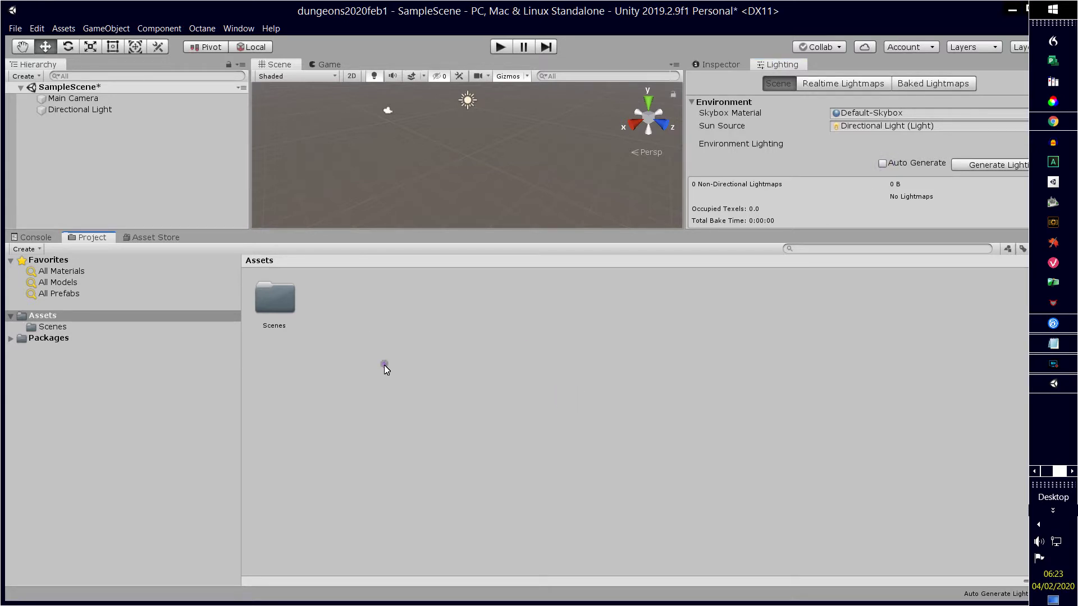
Step: Toggle between the Scene and Game views, ending on the Game camera preview
left_click(329, 63)
left_click(286, 64)
left_click(329, 63)
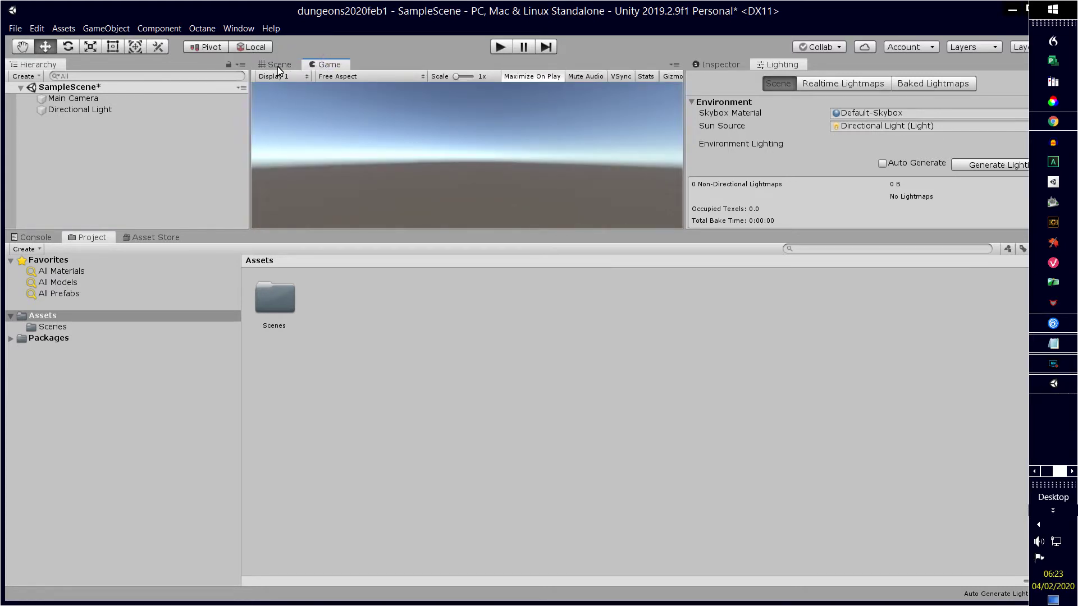
left_click(279, 66)
left_click(355, 60)
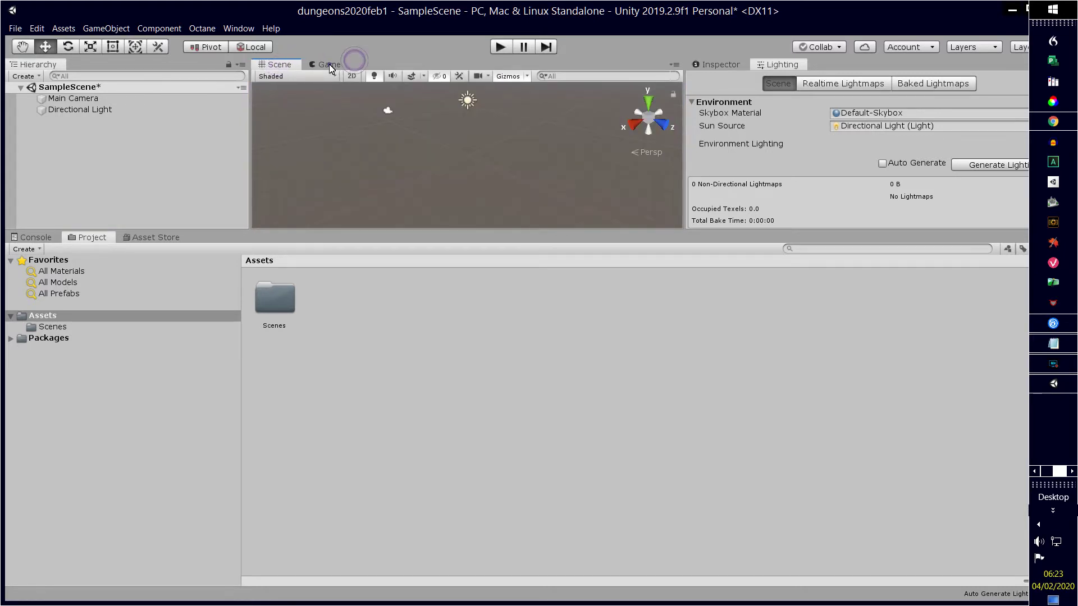
left_click(329, 64)
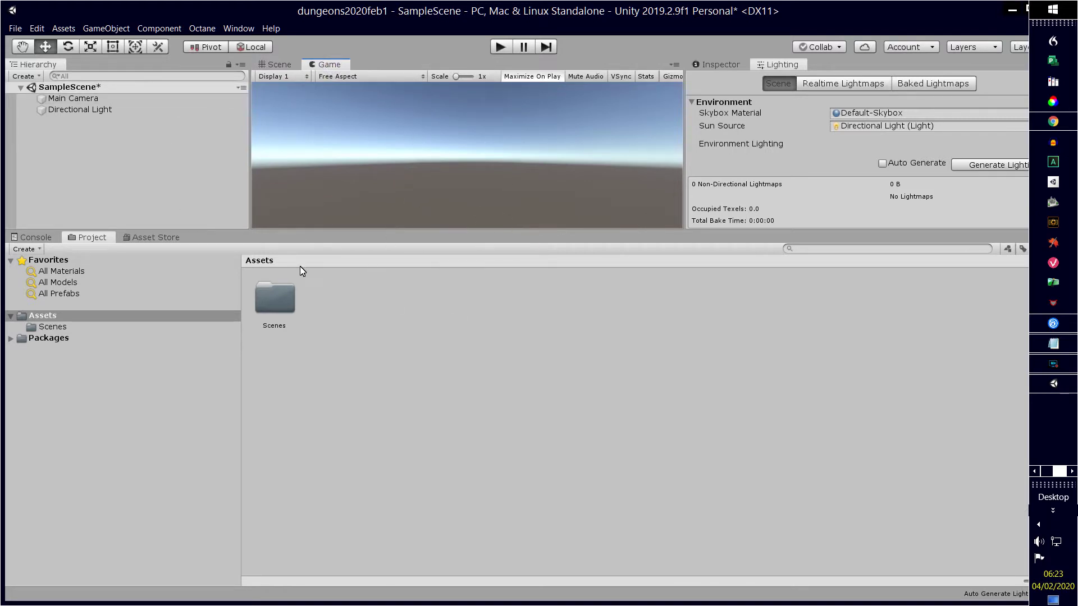
left_click(273, 65)
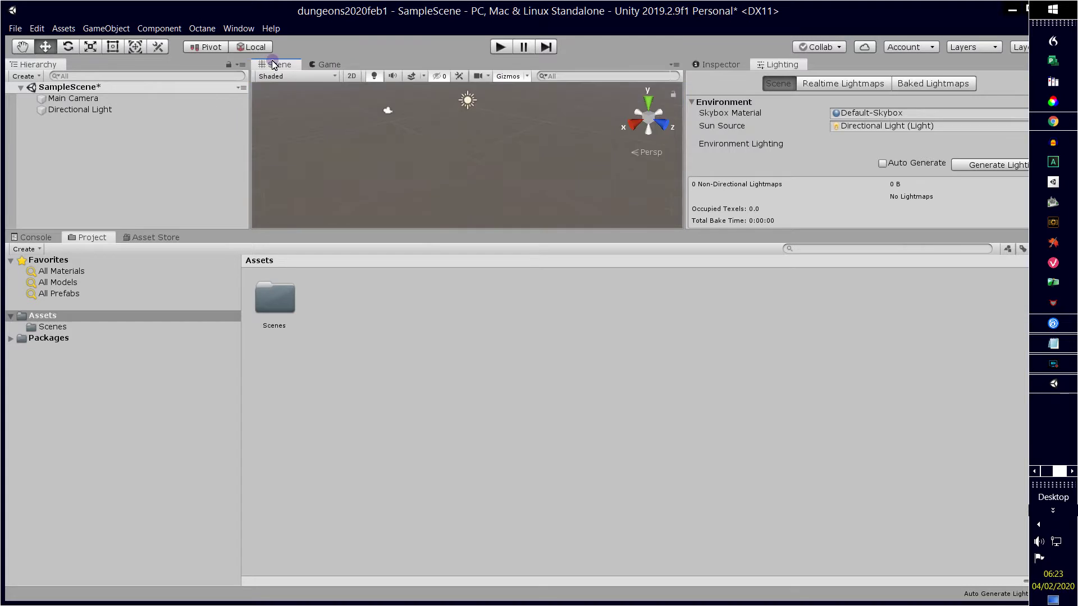
left_click(330, 64)
left_click(289, 66)
left_click(331, 65)
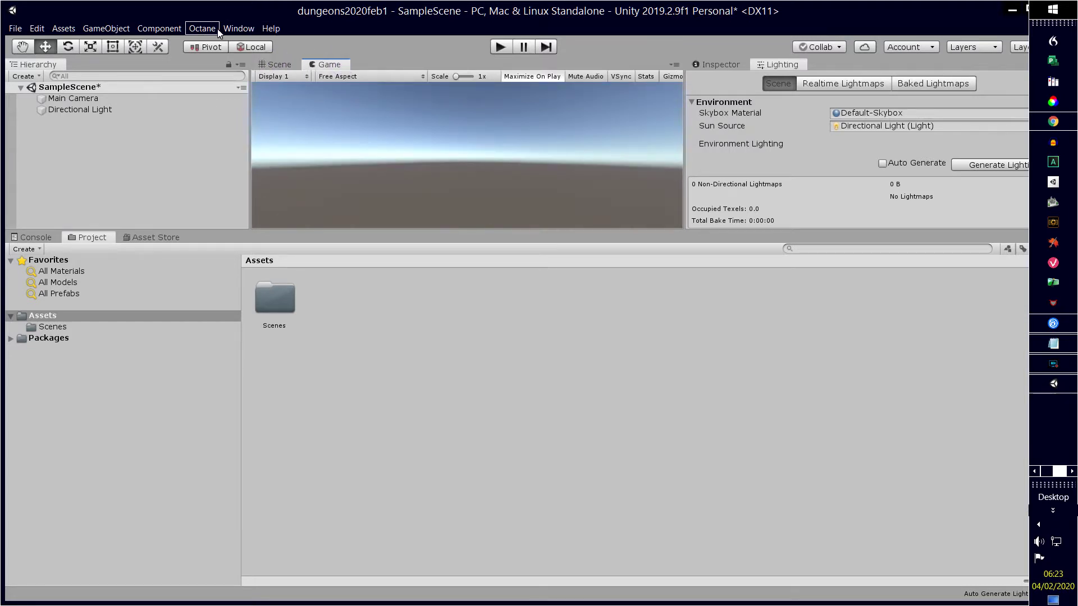
left_click(237, 28)
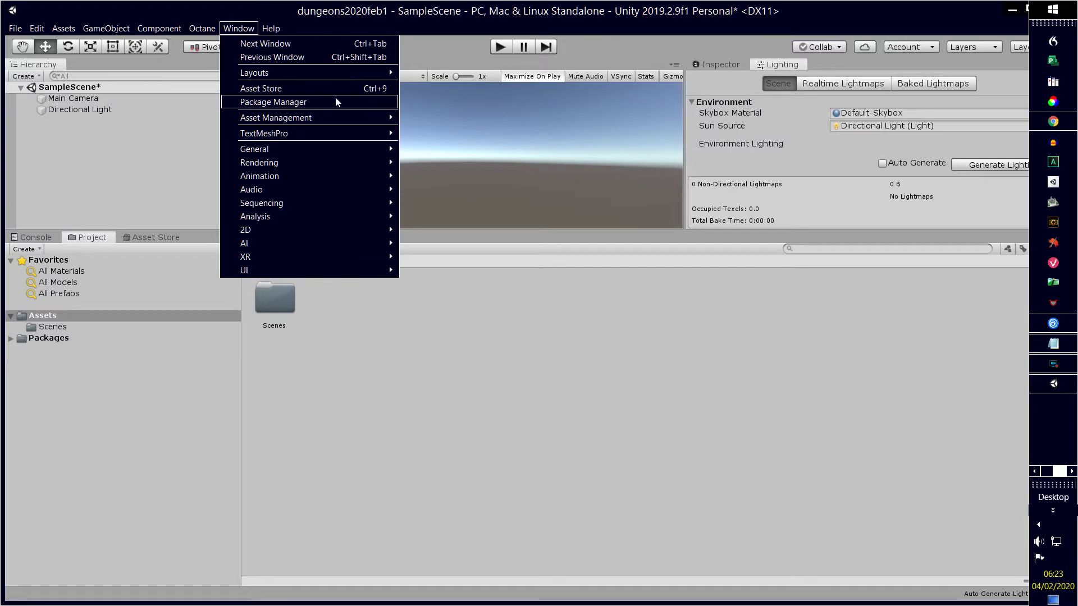
Step: Search the in-editor Asset Store for 'standard assets' and open the Standard Assets (for Unity 2017.3) page
key("Escape")
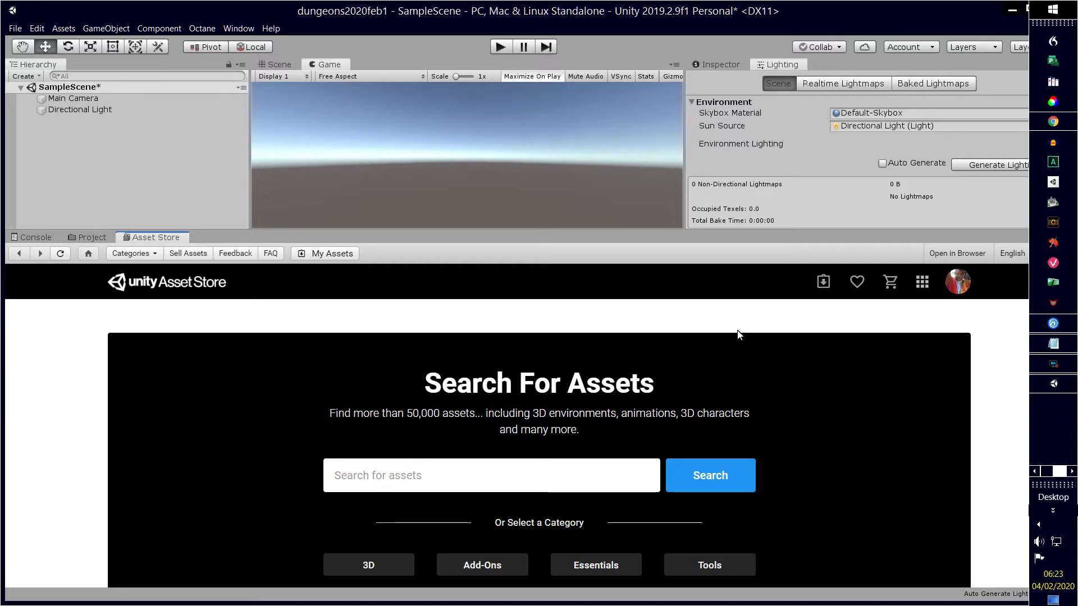
left_click(416, 482)
type("s")
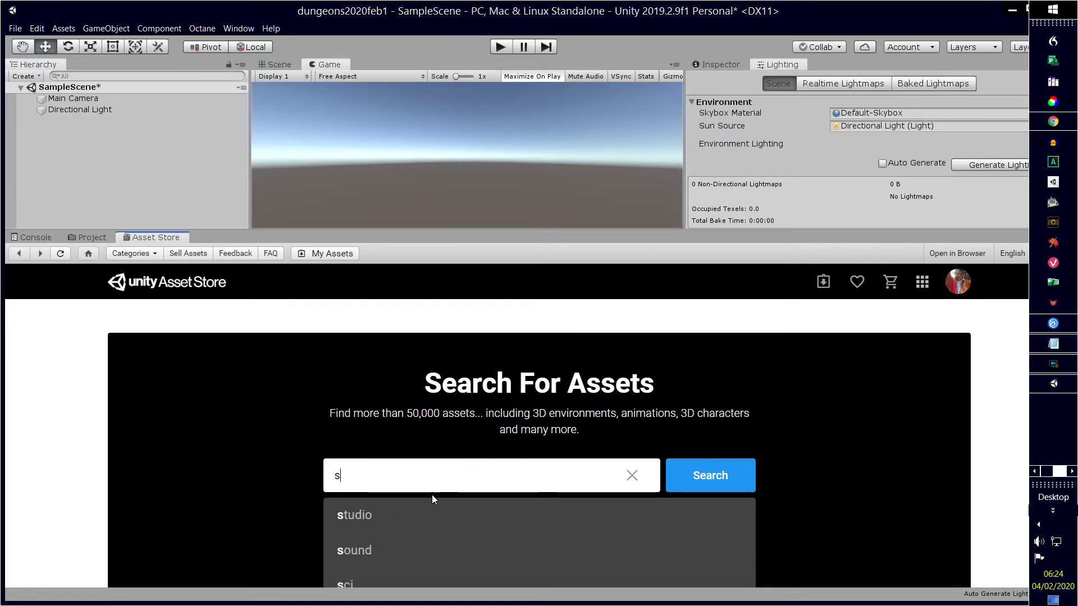
type("ta")
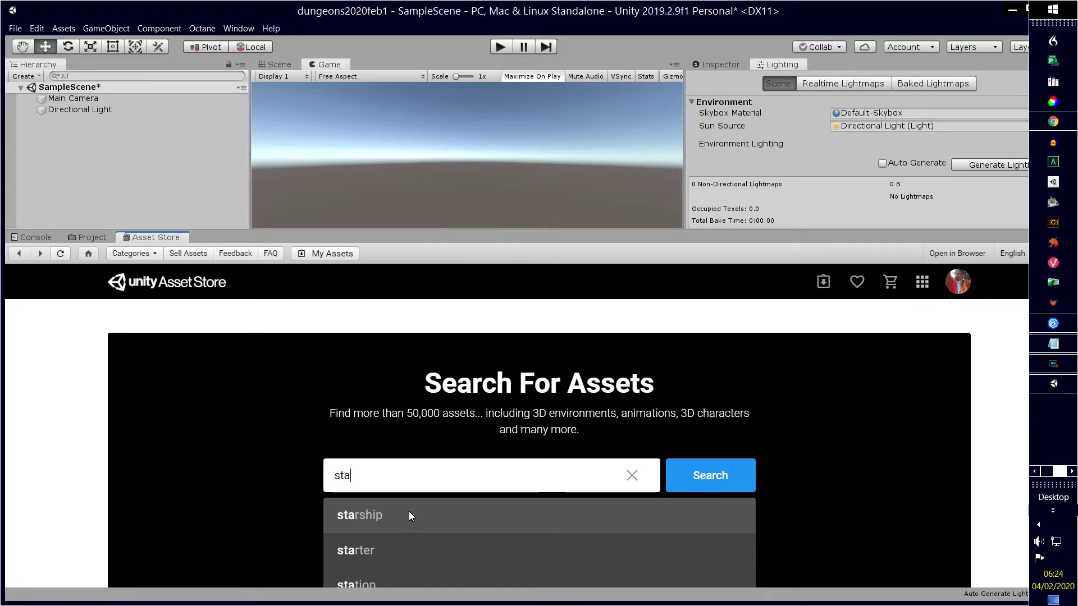
type("ndard")
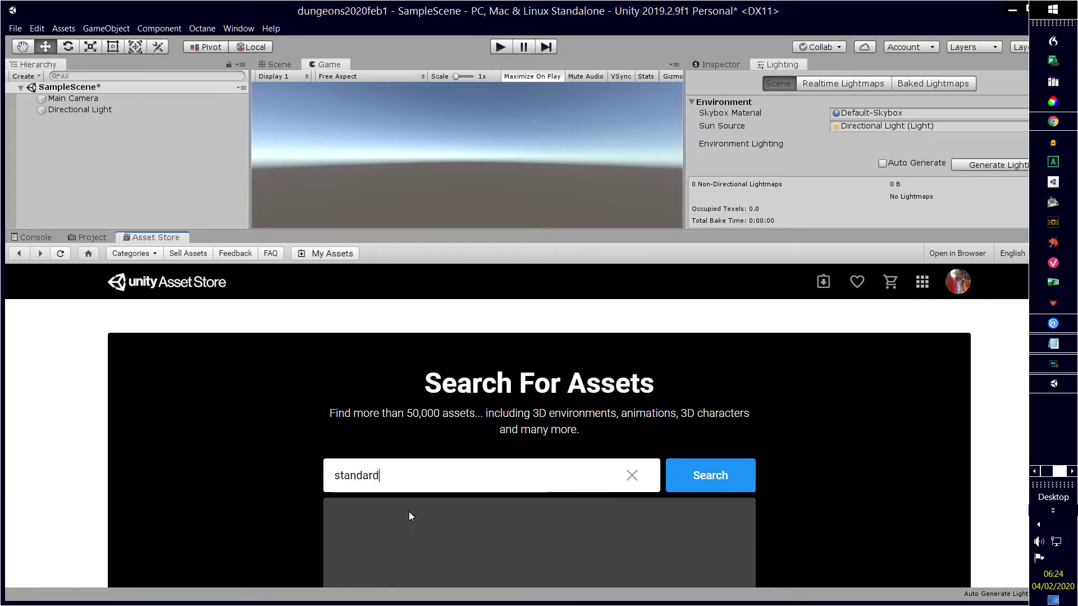
type(" assets")
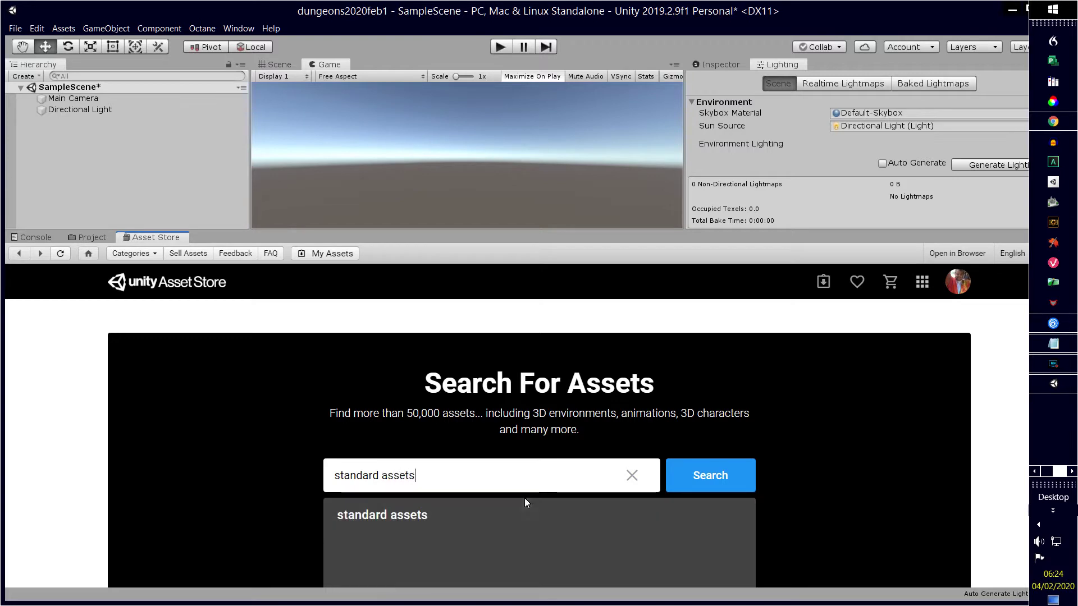
left_click(424, 522)
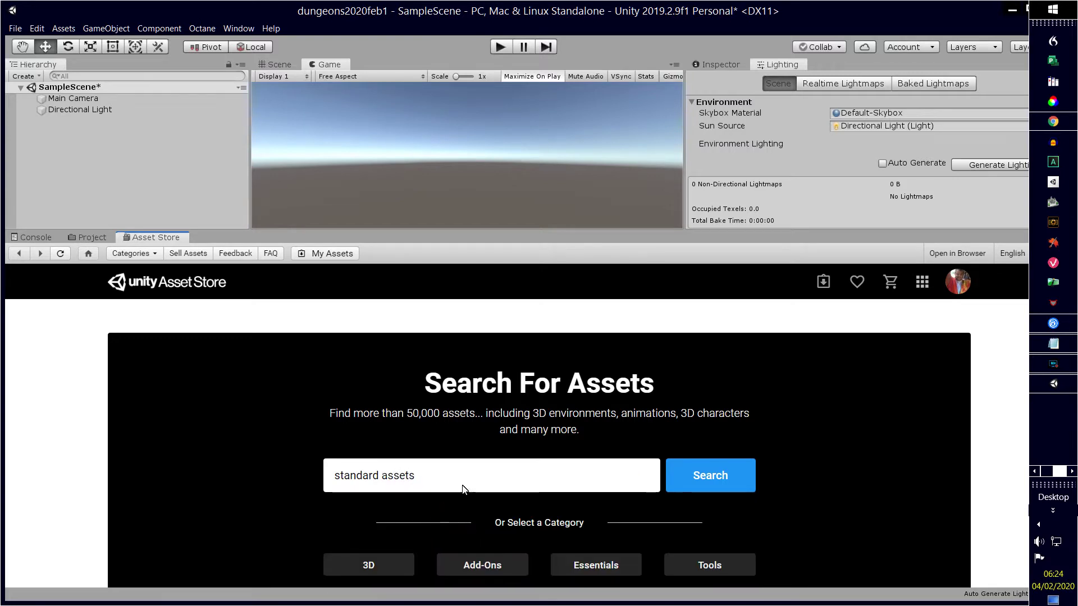
scroll(639, 422, "down", 8)
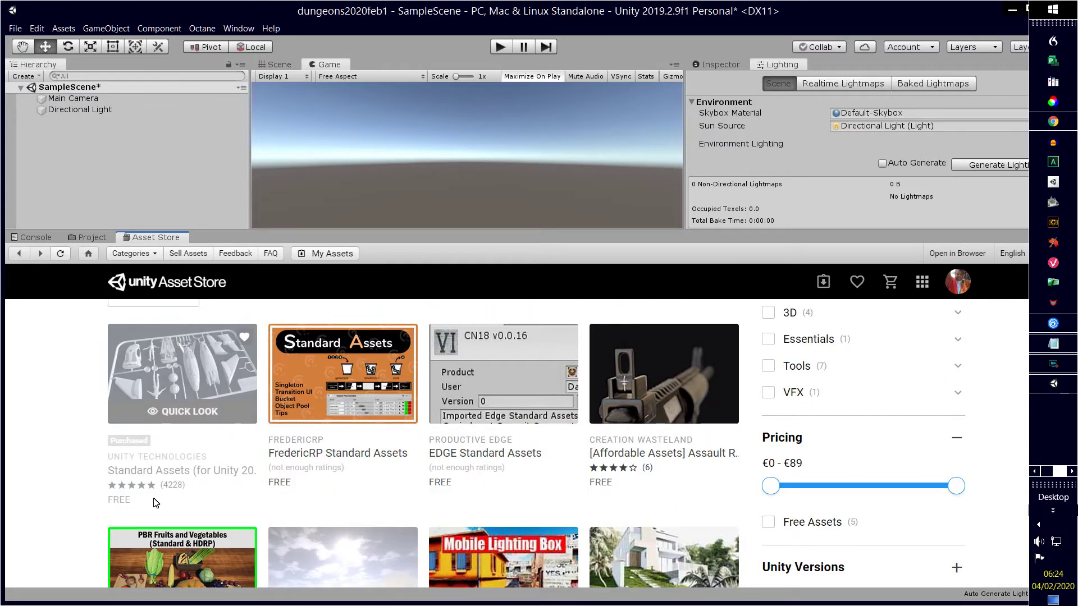
left_click(214, 386)
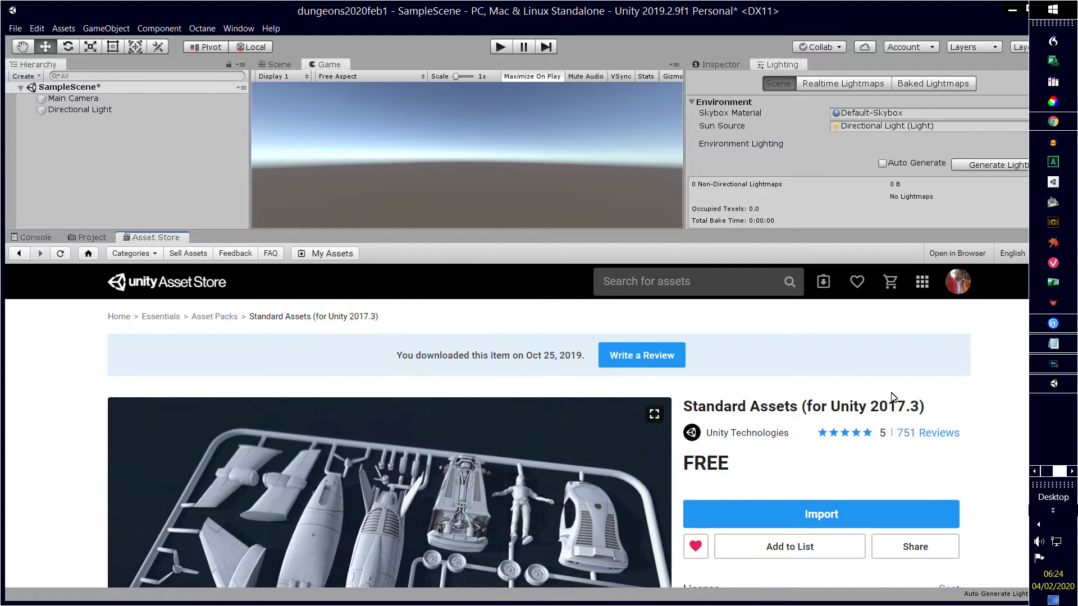
Step: Import every file of the Standard Assets (for Unity 2017.3) package
left_click(828, 514)
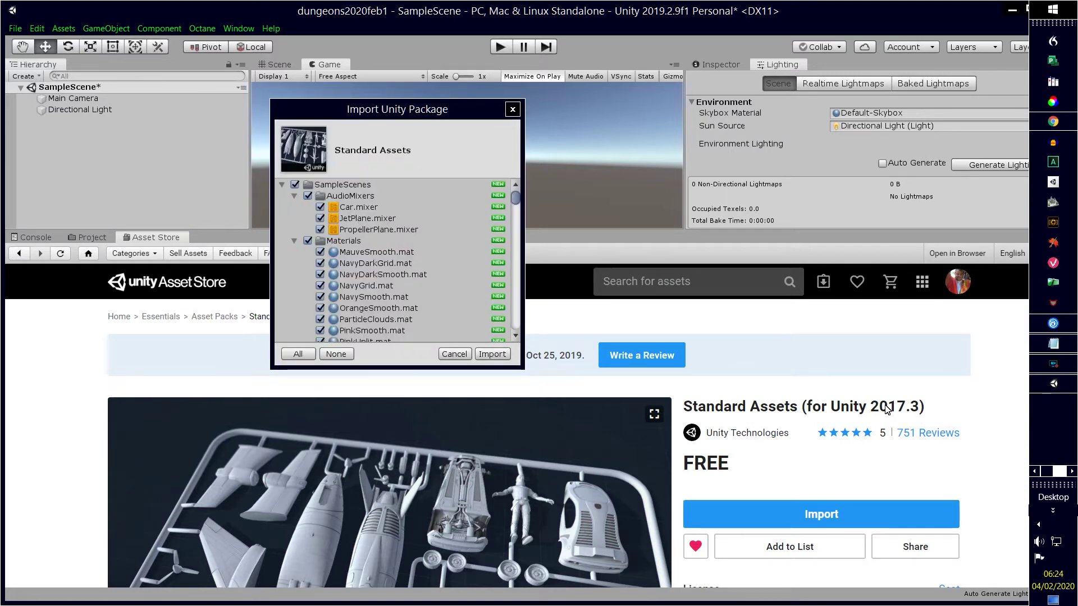
left_click(492, 354)
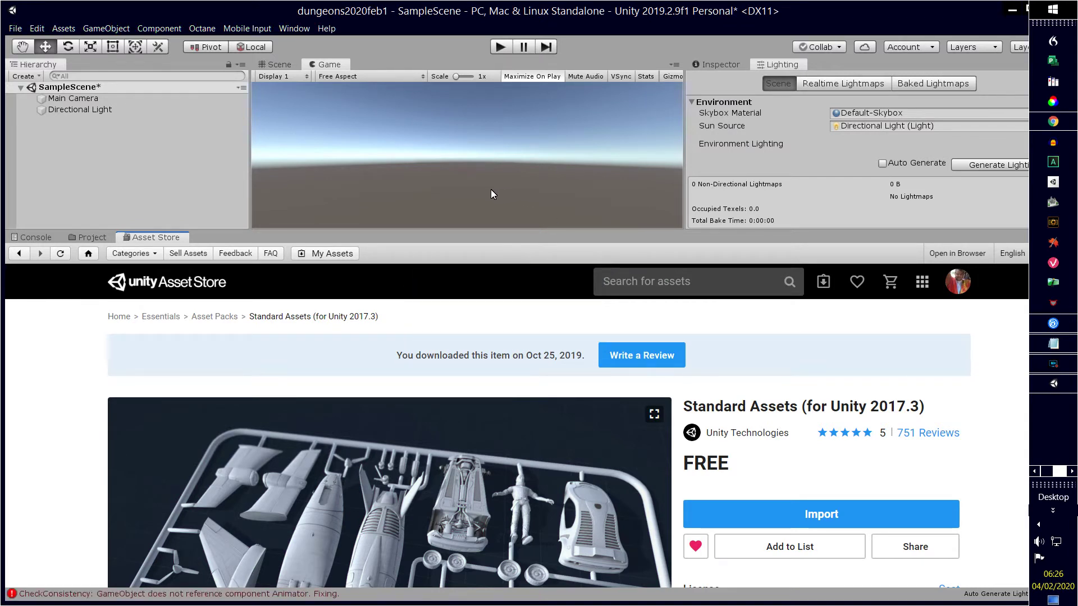
Step: Review the import messages in the Console, then return to the Project window
left_click(92, 100)
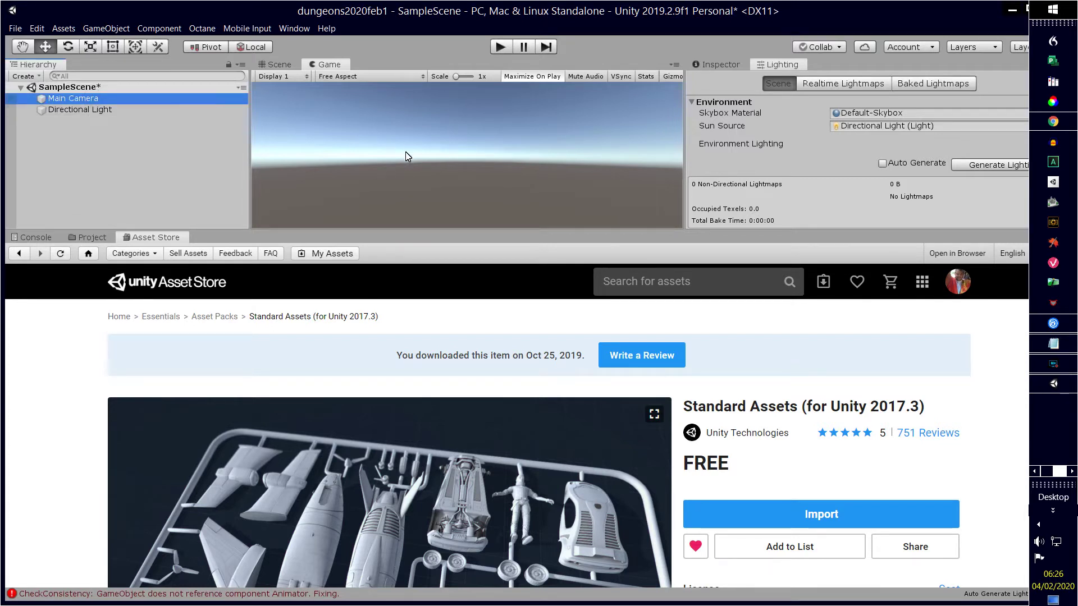
left_click(97, 133)
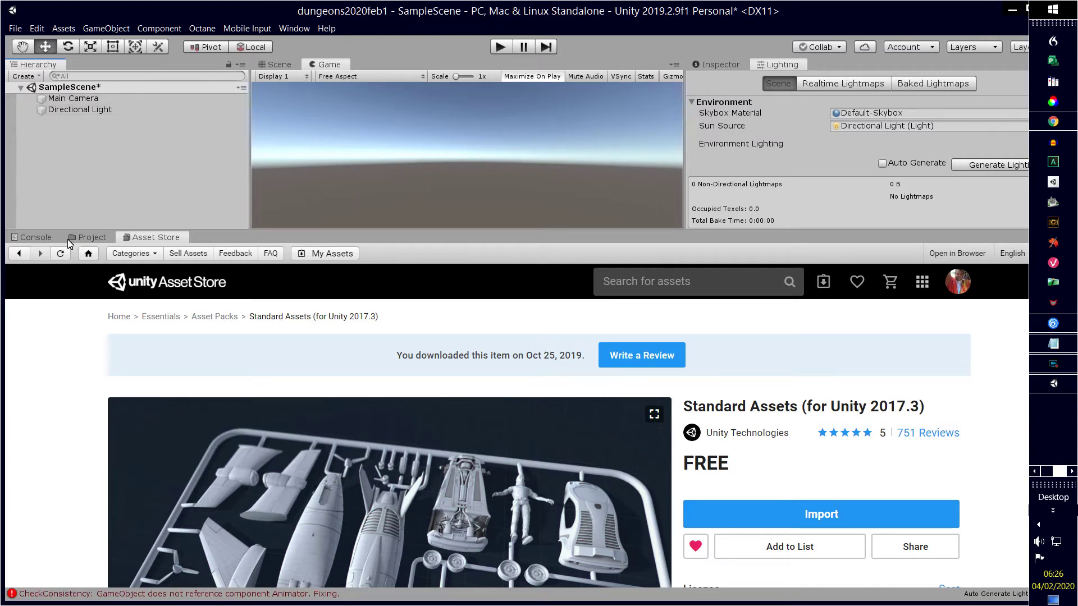
left_click(44, 238)
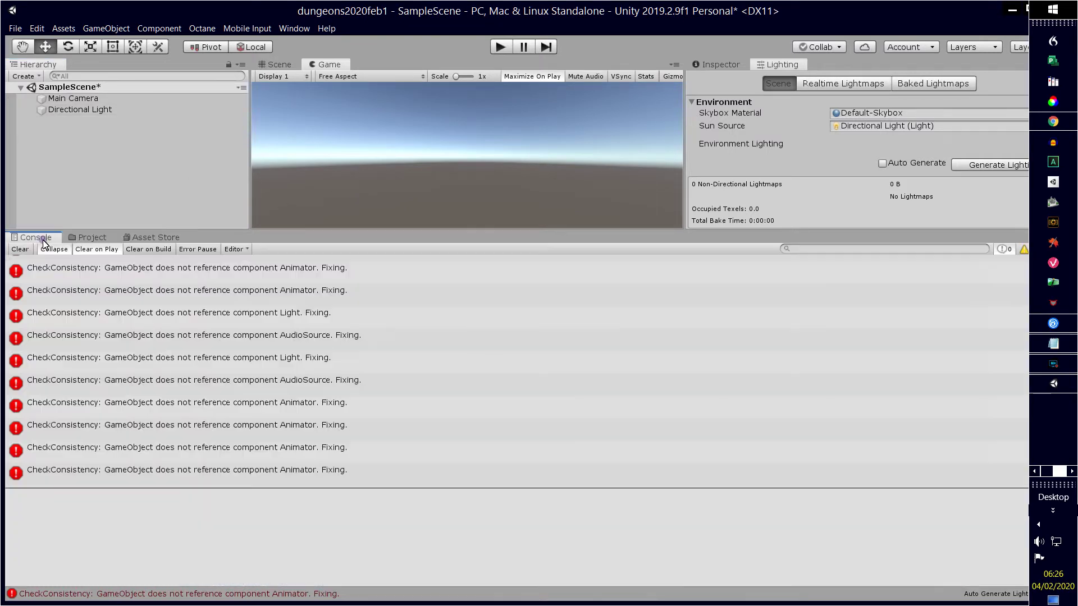
left_click(99, 239)
Step: Browse into Standard Assets/Characters/FirstPersonCharacter in the Project window
left_click(79, 349)
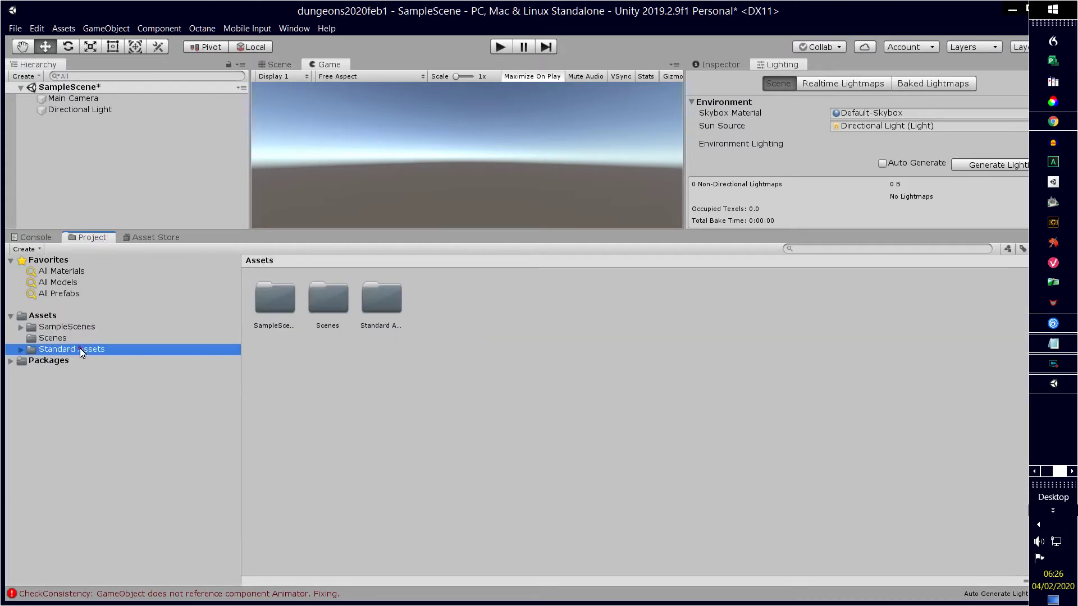
double_click(395, 311)
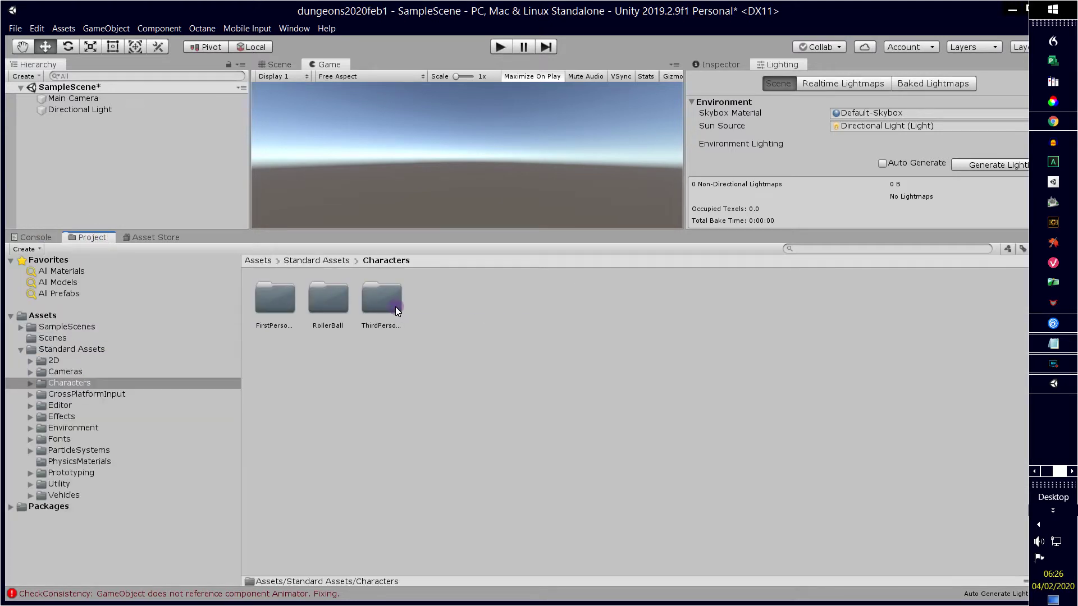
double_click(271, 308)
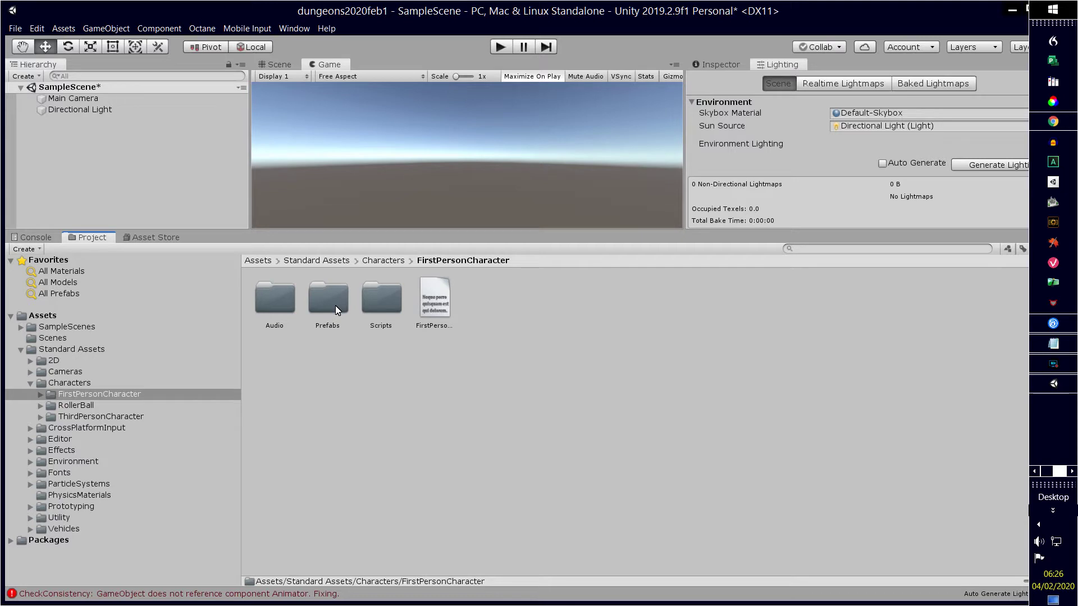
right_click(88, 135)
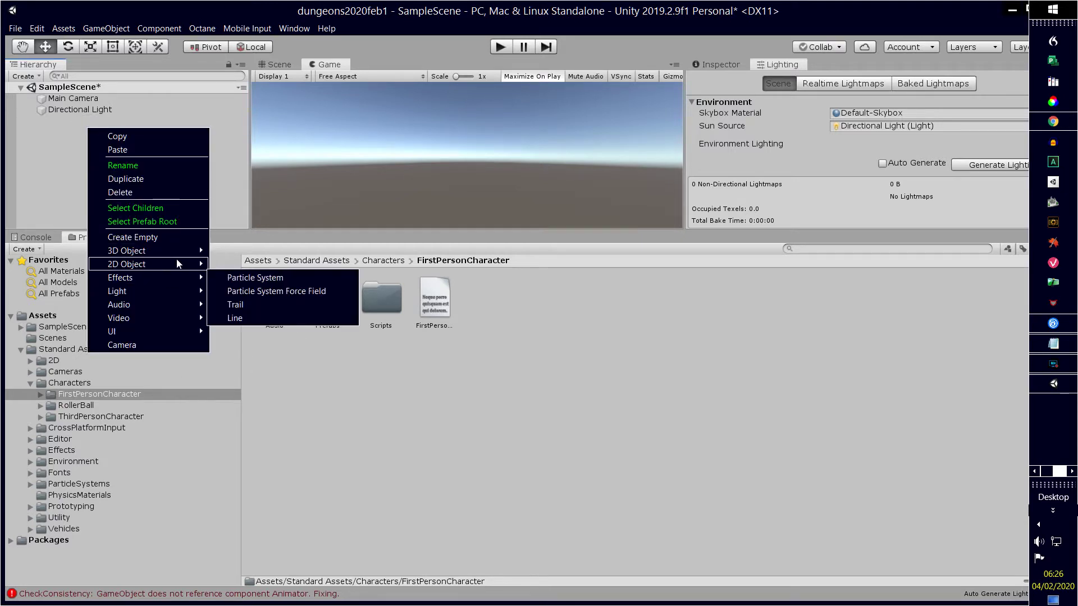
Step: Add a Terrain to SampleScene and orbit the Scene view down to a low view of it
mouse_move(200, 250)
left_click(250, 360)
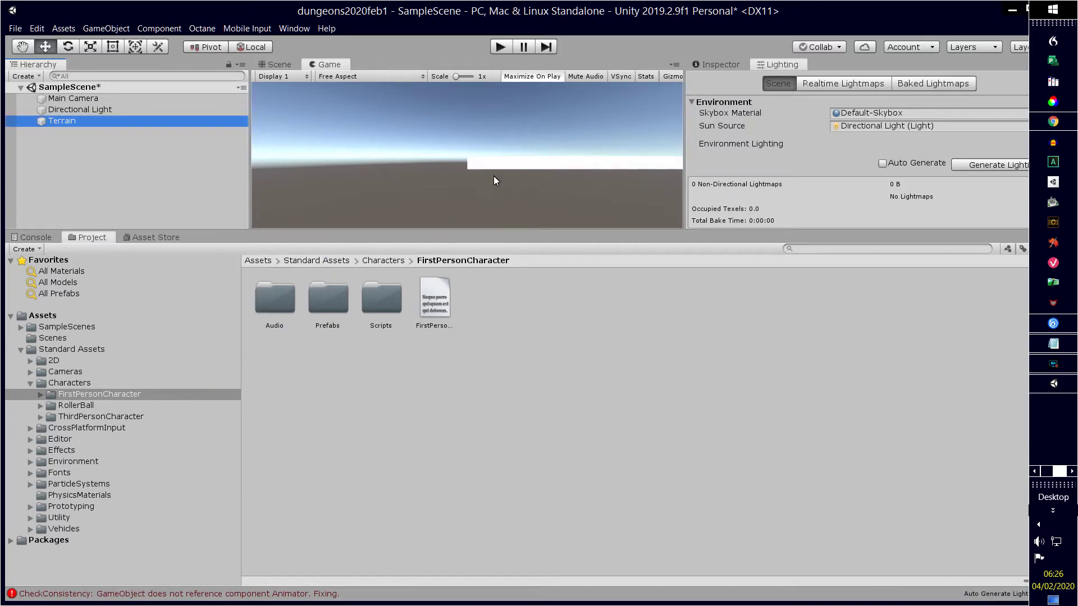
left_click(331, 136)
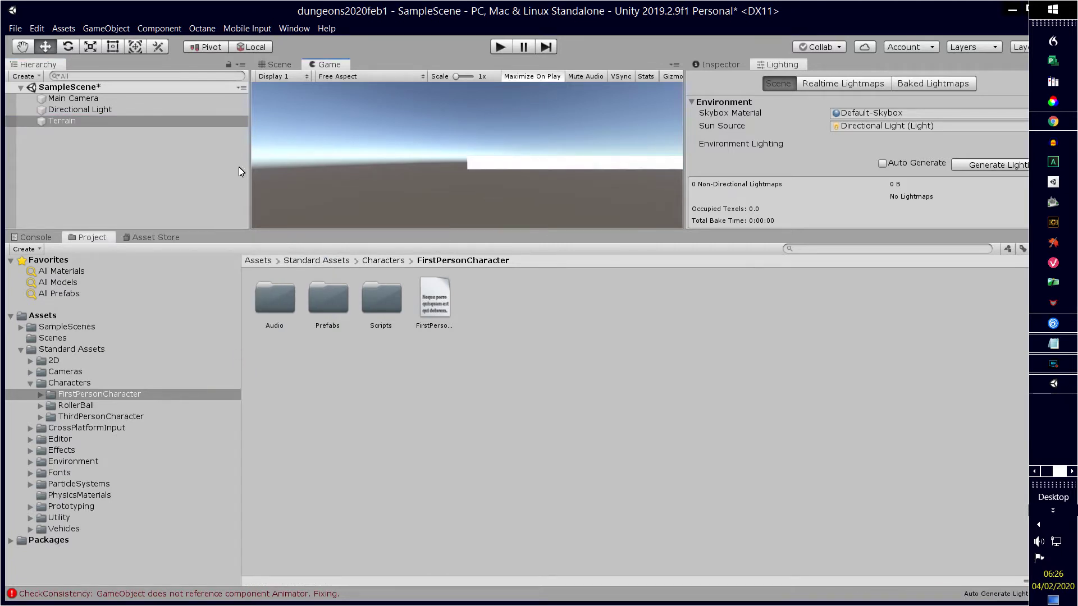
left_click(276, 64)
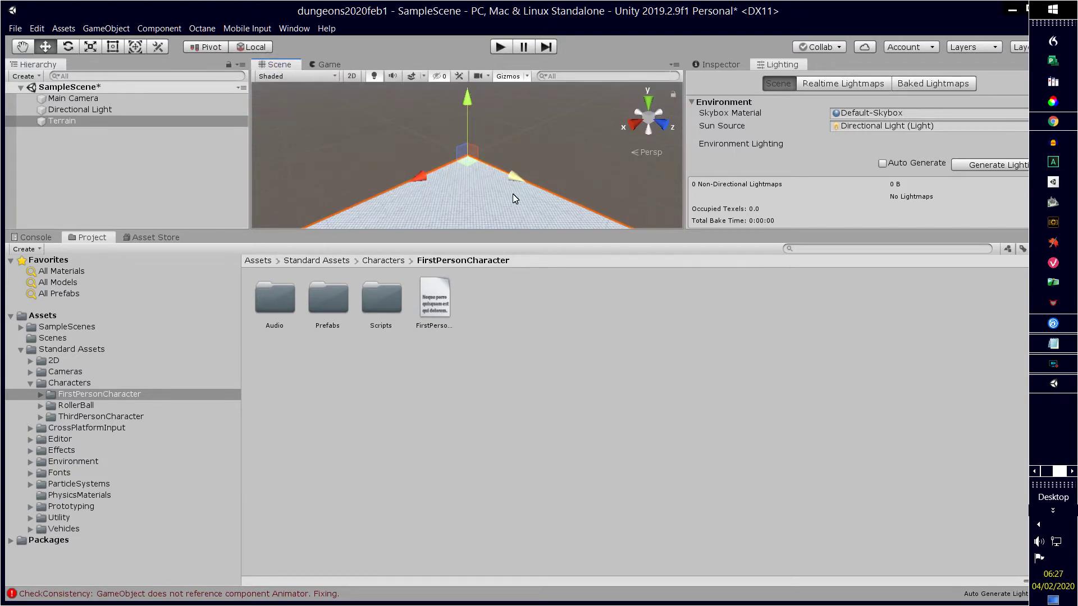
left_click_drag(560, 144, 957, 147, "alt")
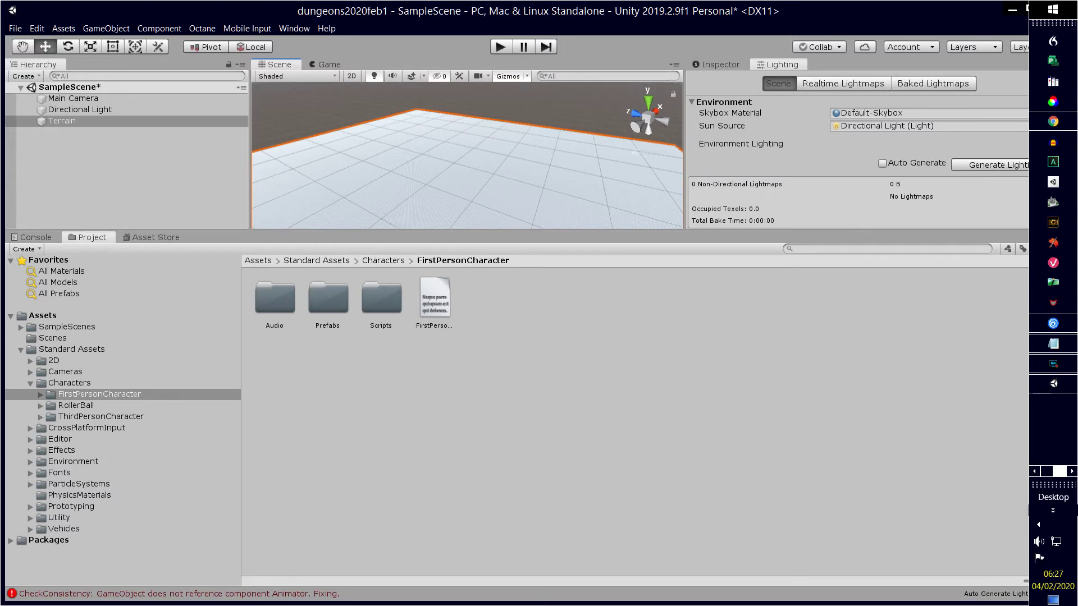
left_click(737, 62)
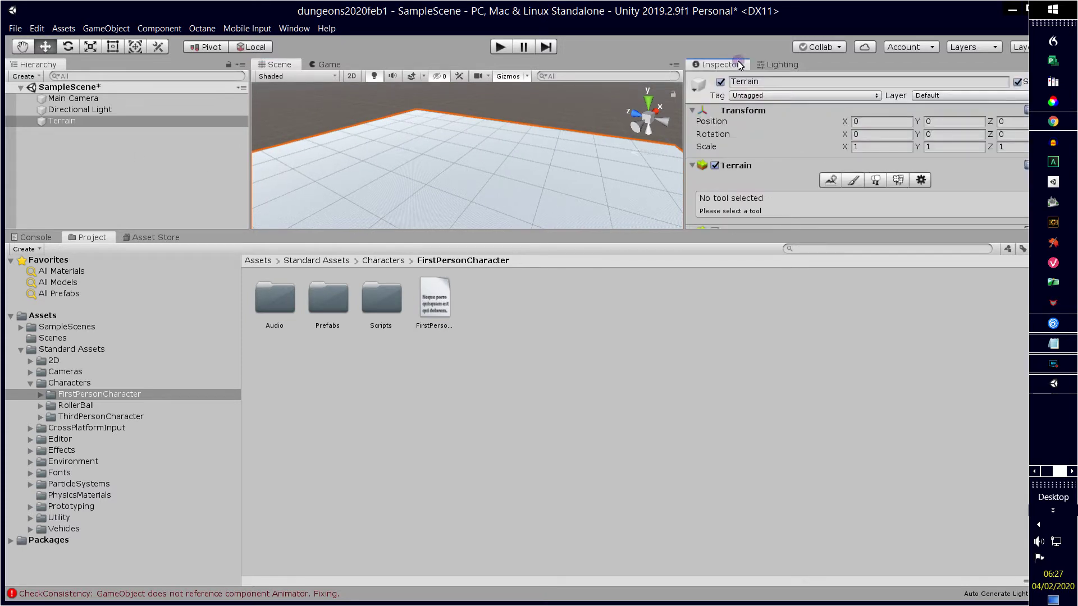
Step: In Paint Texture mode, create a new terrain layer using the SandAlbedo texture
left_click(854, 182)
scroll(953, 166, "down", 6)
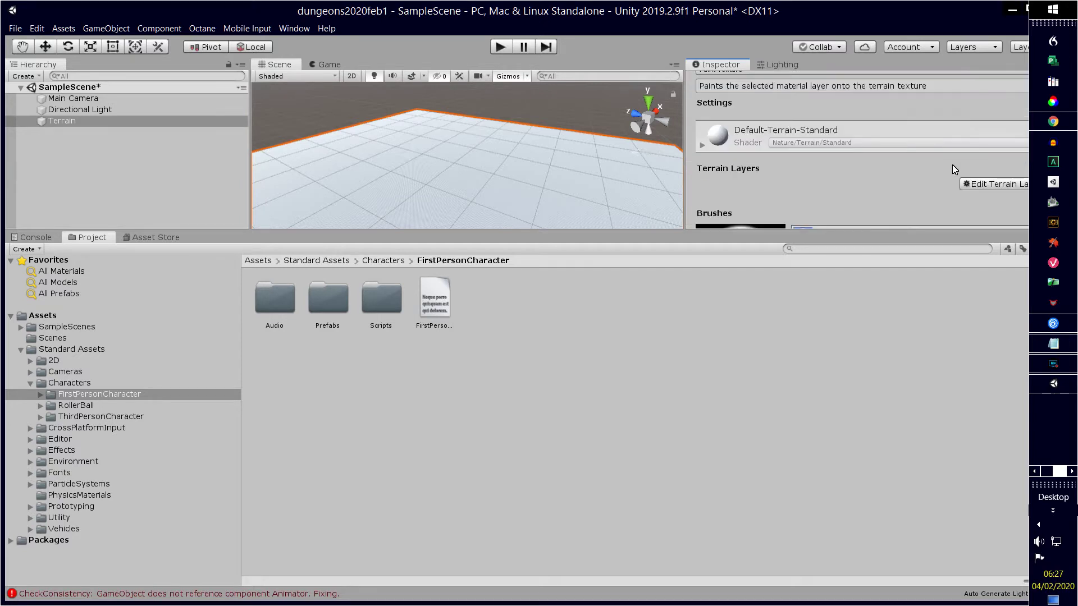
scroll(952, 164, "up", 4)
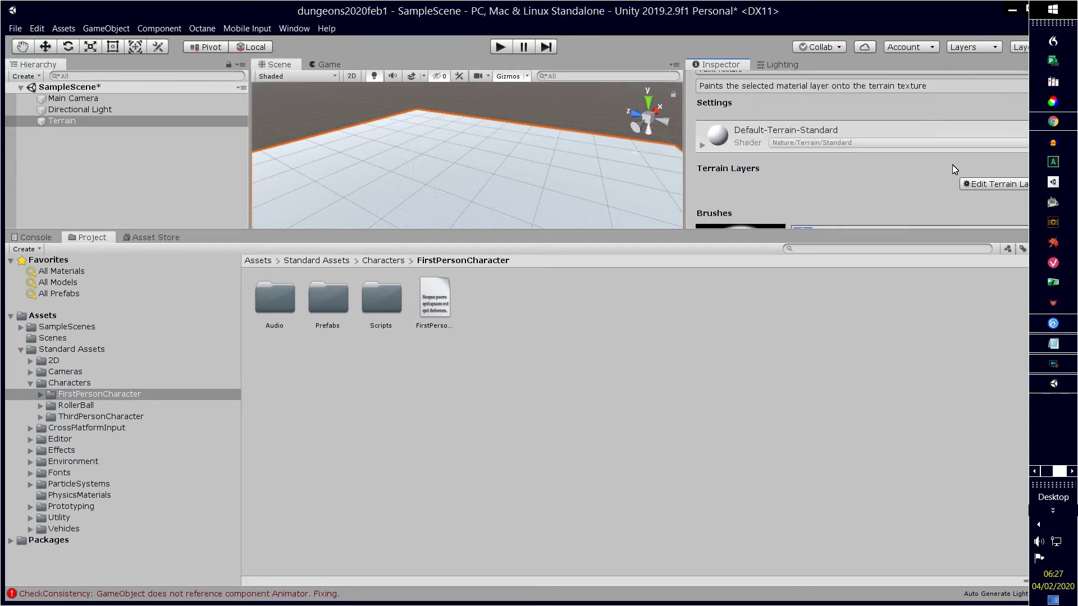
left_click(978, 182)
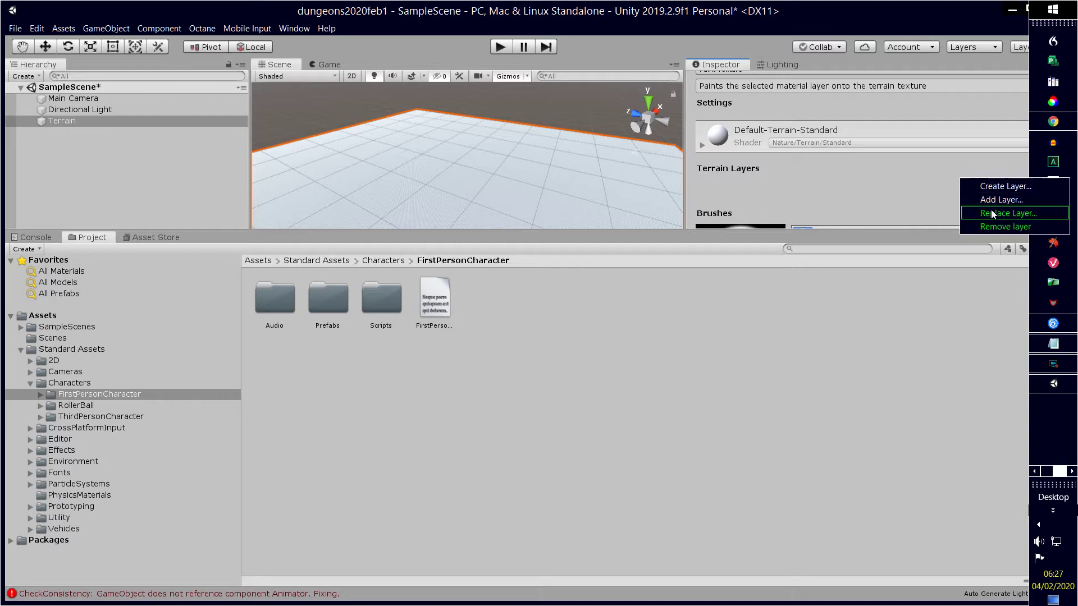
left_click(996, 187)
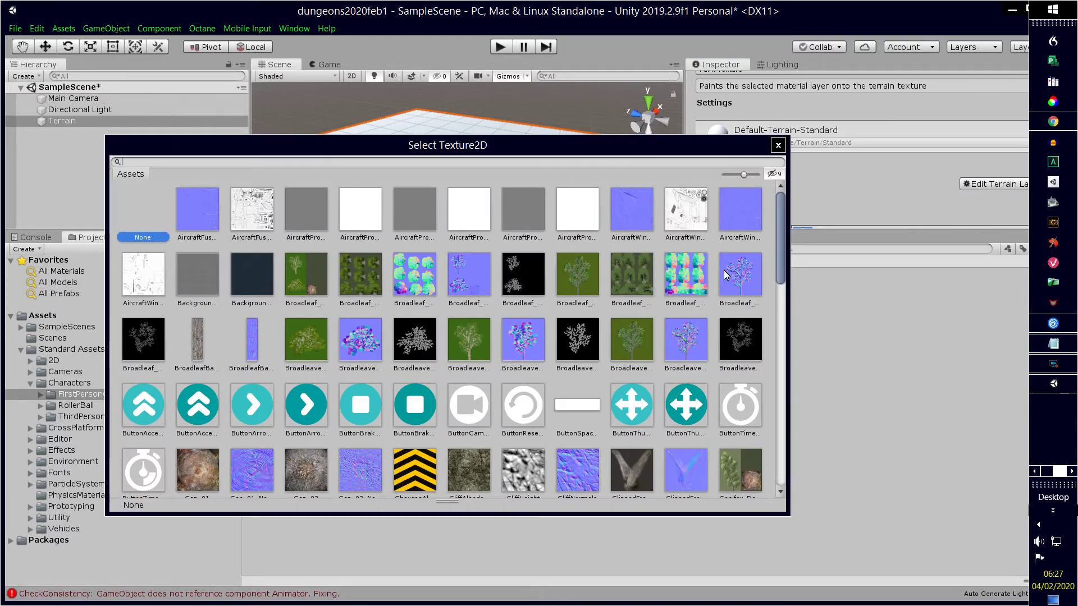
left_click_drag(784, 234, 782, 376)
double_click(137, 439)
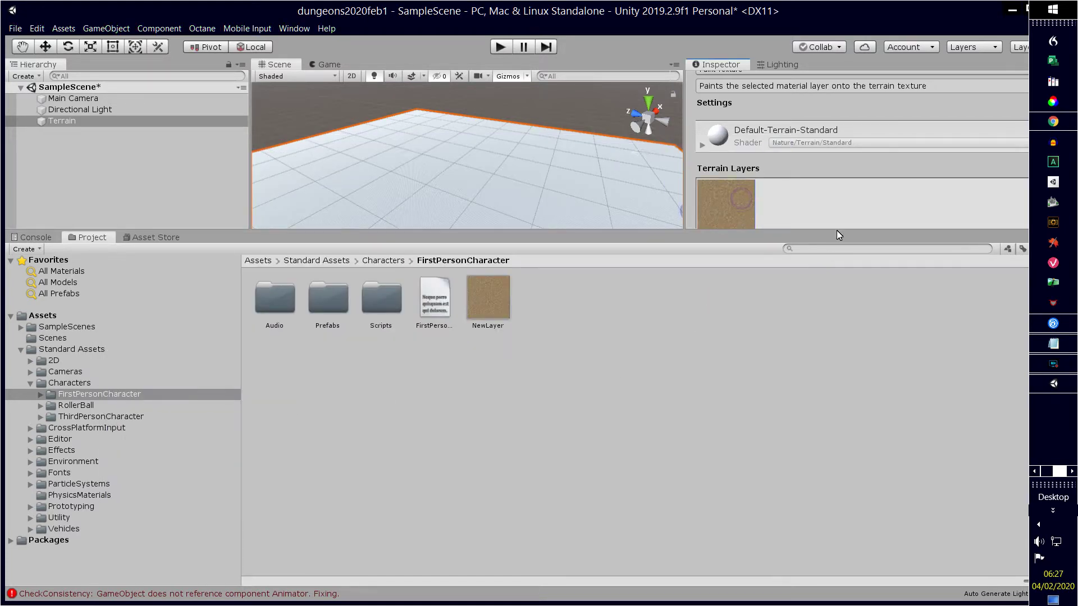
Step: Set the terrain brush size to its maximum
scroll(853, 173, "down", 8)
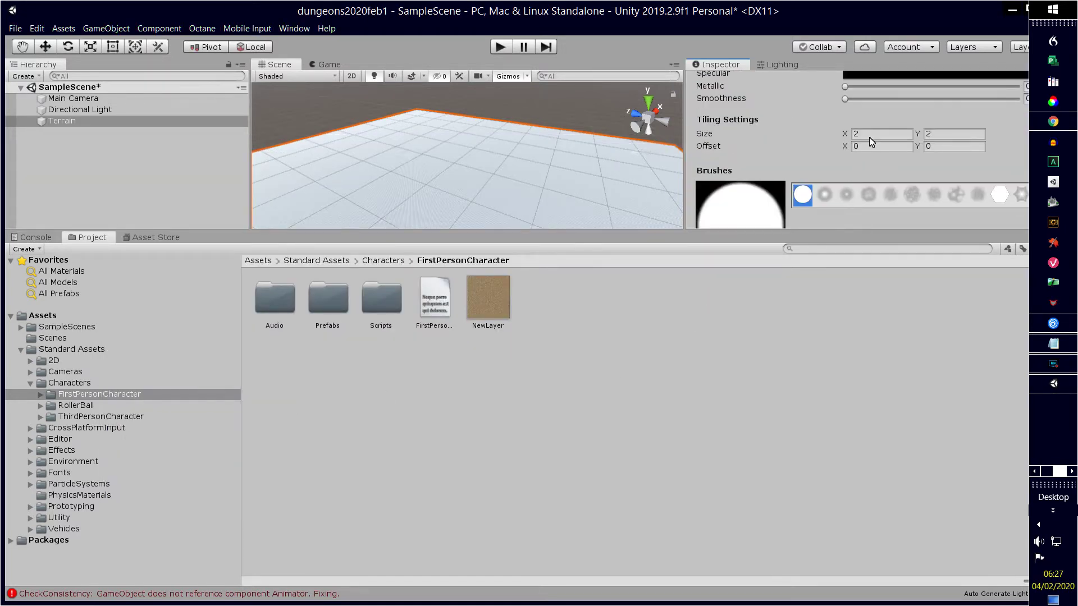
scroll(871, 142, "up", 5)
scroll(869, 151, "up", 2)
scroll(869, 151, "down", 6)
scroll(869, 150, "down", 3)
scroll(871, 149, "up", 4)
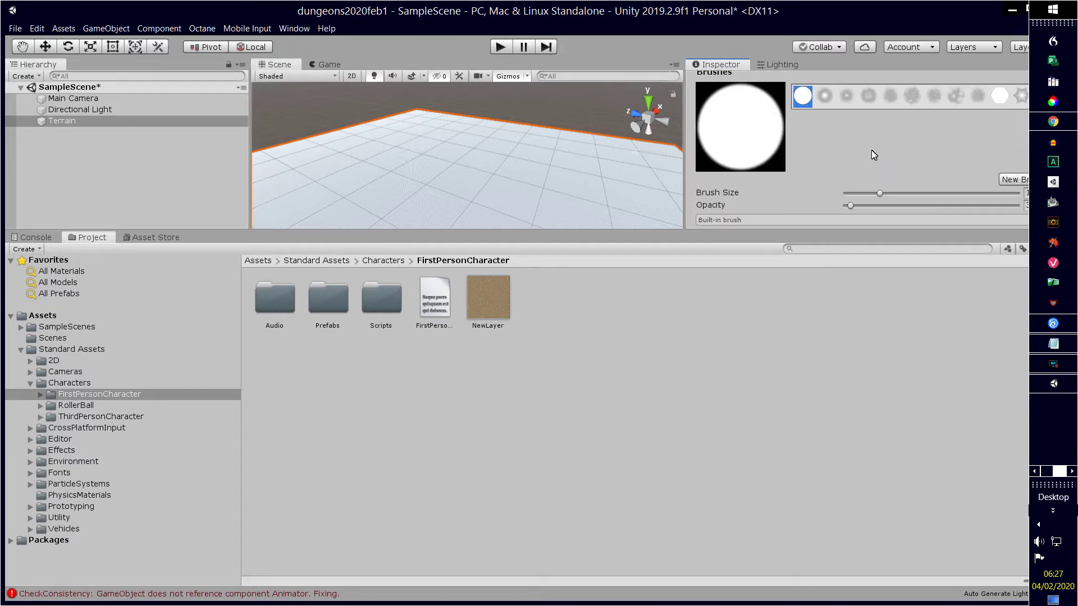
left_click_drag(881, 193, 1016, 193)
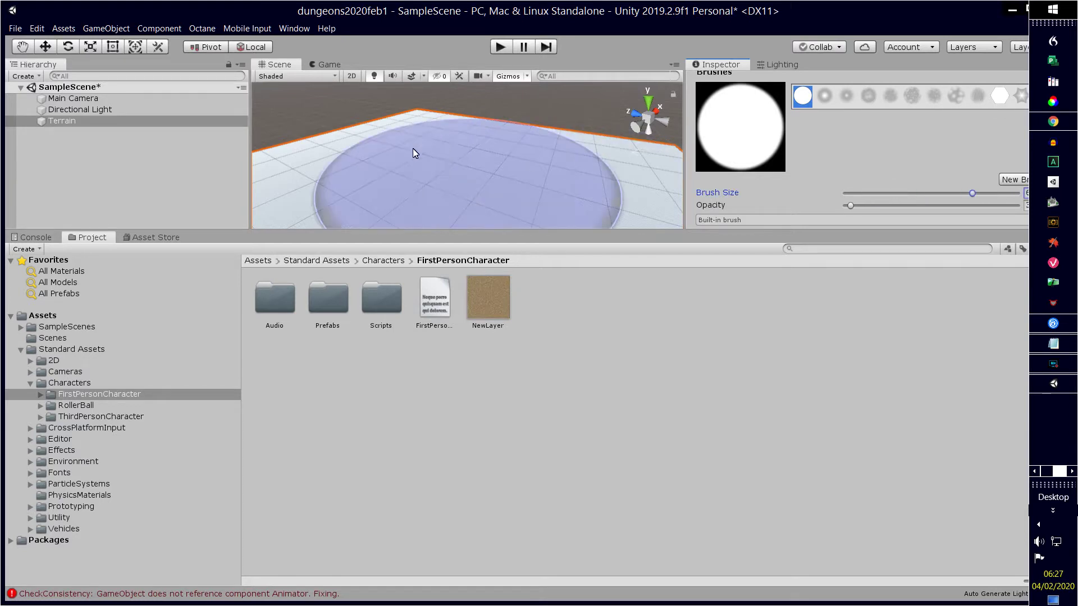
scroll(474, 140, "down", 5)
left_click_drag(463, 135, 395, 166)
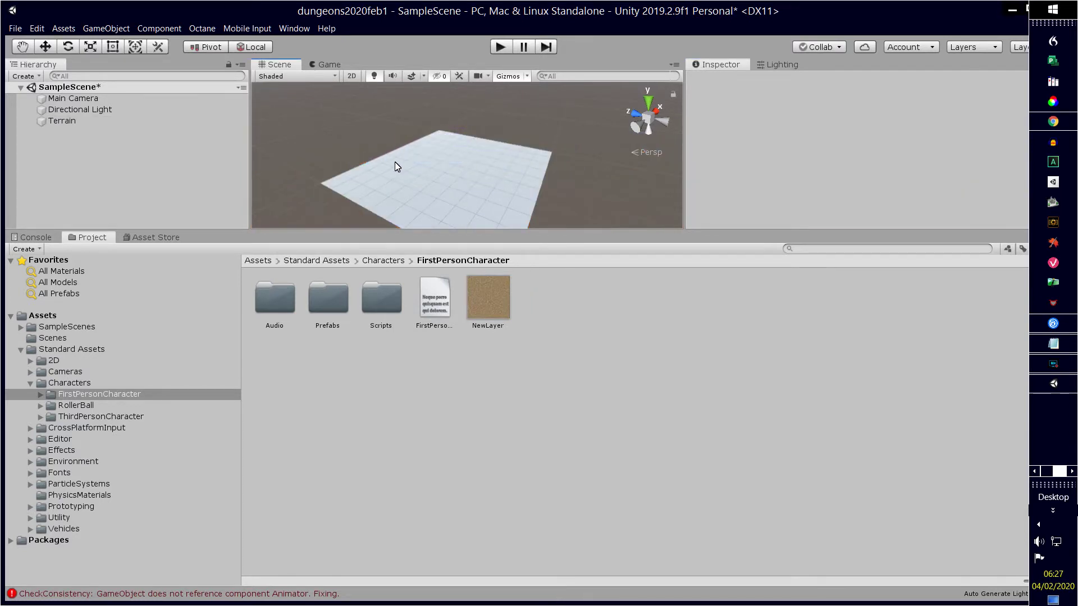
left_click(54, 123)
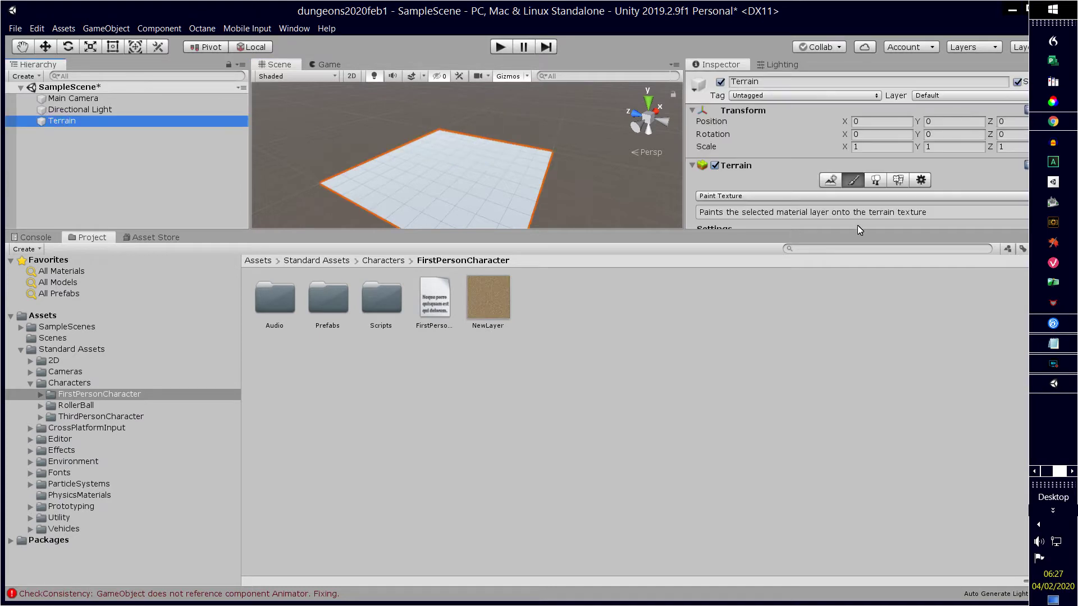
Step: Select the sand layer, raise opacity to full, and paint sand over most of the terrain
scroll(916, 166, "down", 3)
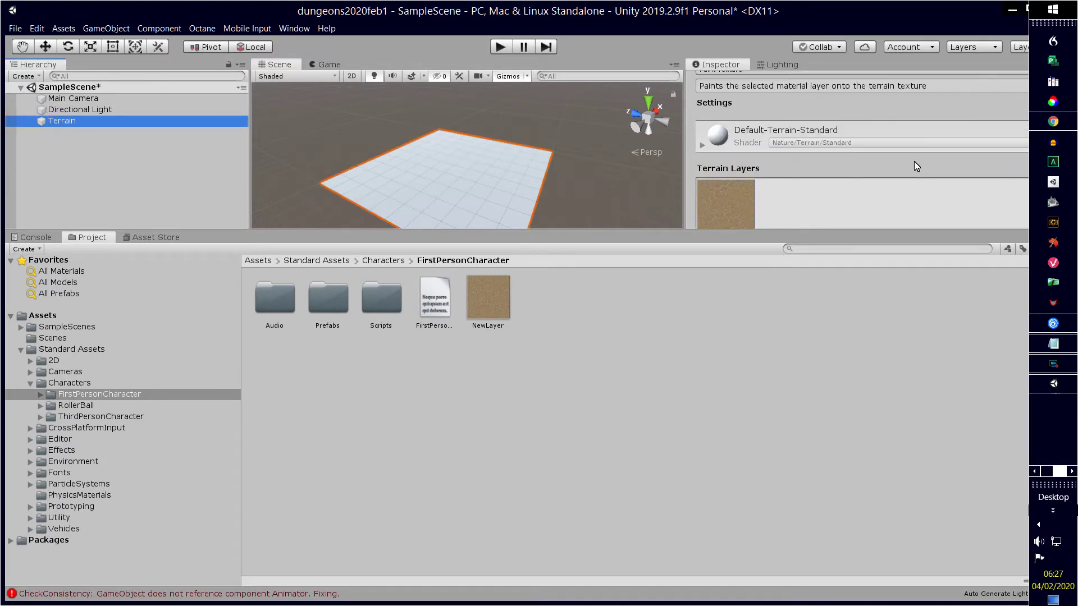
left_click(718, 208)
mouse_move(442, 140)
left_mouse_down()
mouse_move(376, 197)
mouse_move(430, 150)
mouse_move(490, 156)
mouse_move(413, 180)
left_mouse_up()
scroll(810, 147, "down", 5)
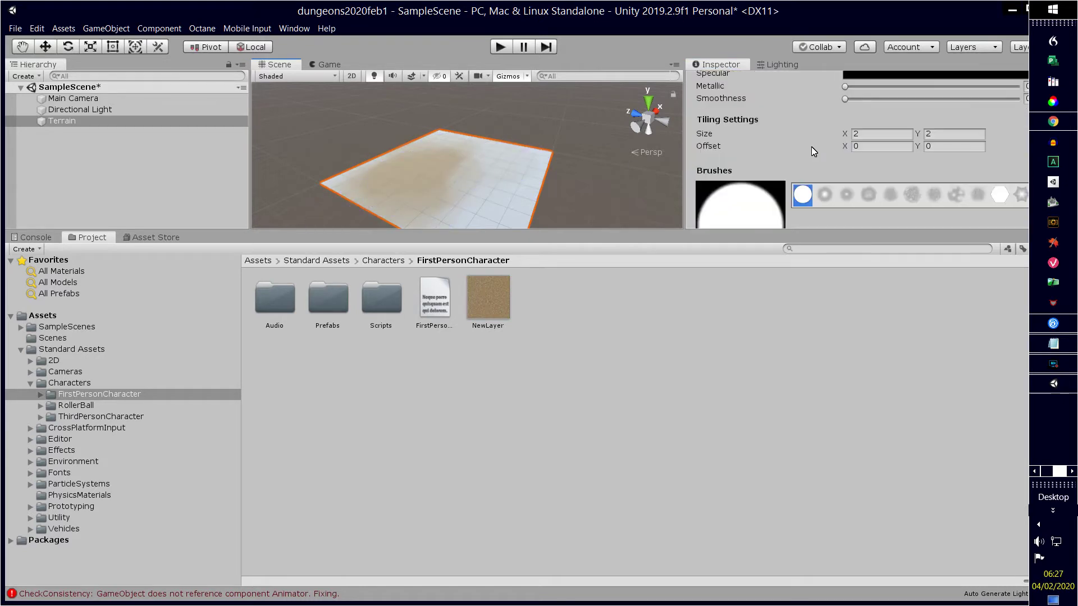
scroll(829, 158, "down", 3)
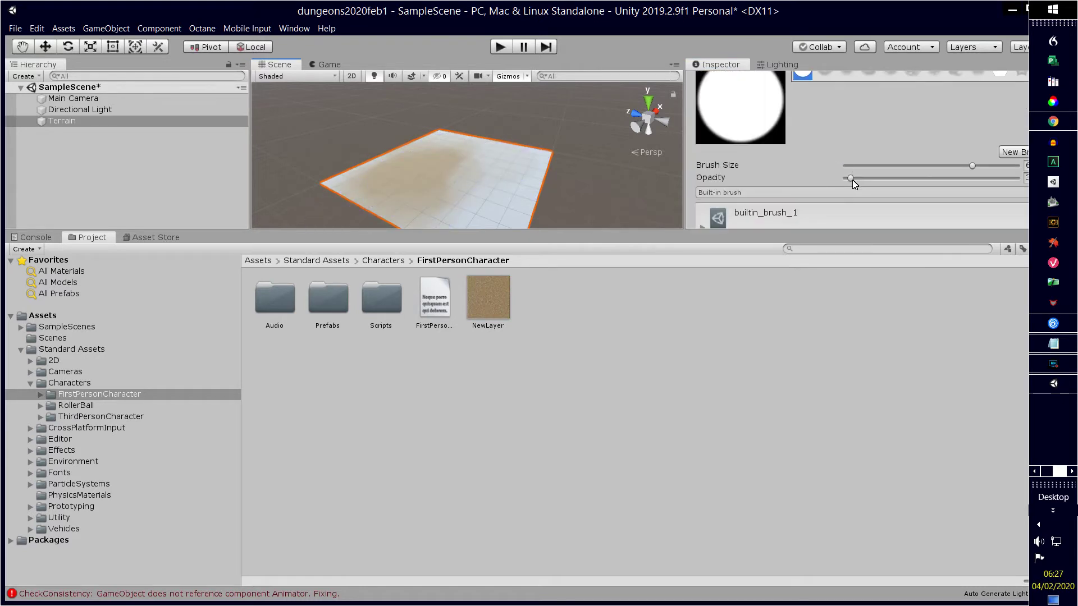
left_click_drag(851, 178, 1016, 178)
mouse_move(453, 136)
left_mouse_down()
mouse_move(354, 170)
mouse_move(477, 199)
mouse_move(511, 177)
left_mouse_up()
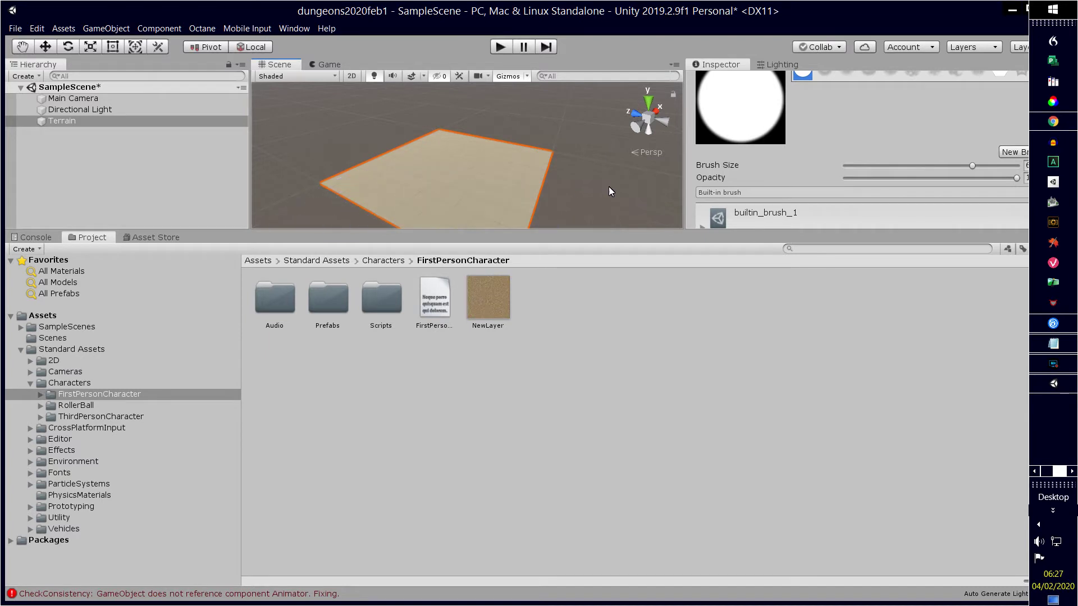
left_click(88, 143)
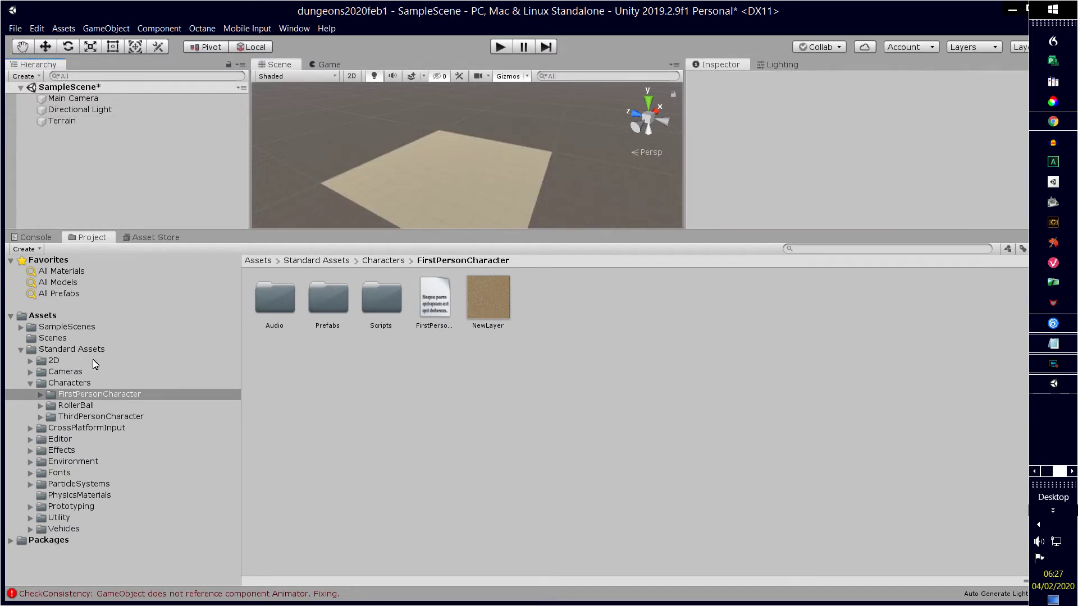
Step: Drop the FPSController prefab into the scene, raise it above the terrain, and play-test it
double_click(316, 305)
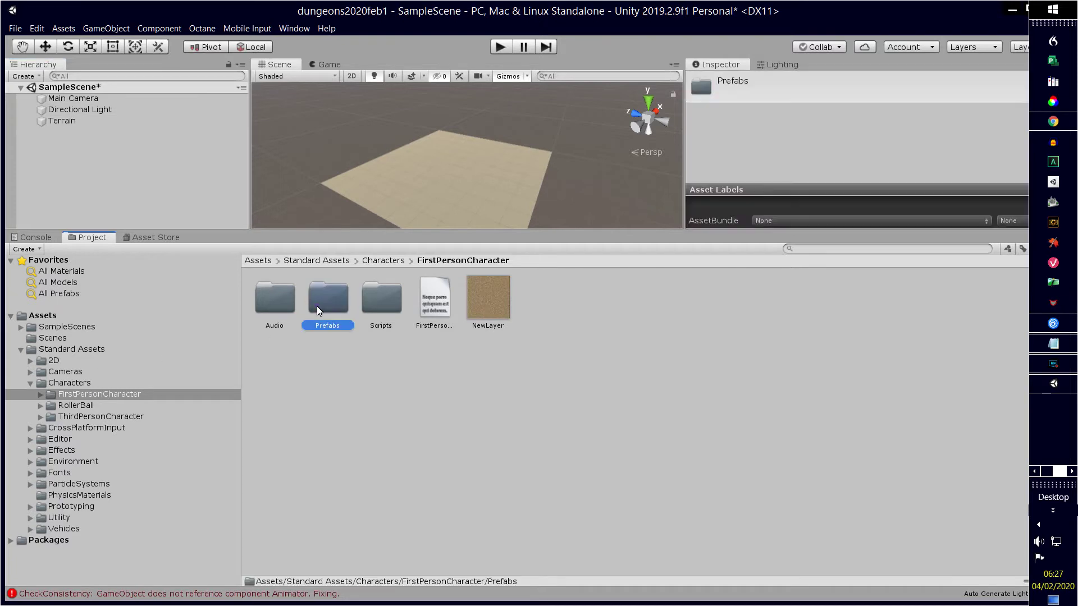
left_click_drag(279, 296, 456, 173)
key("w")
left_click_drag(458, 119, 507, 48)
left_click(507, 48)
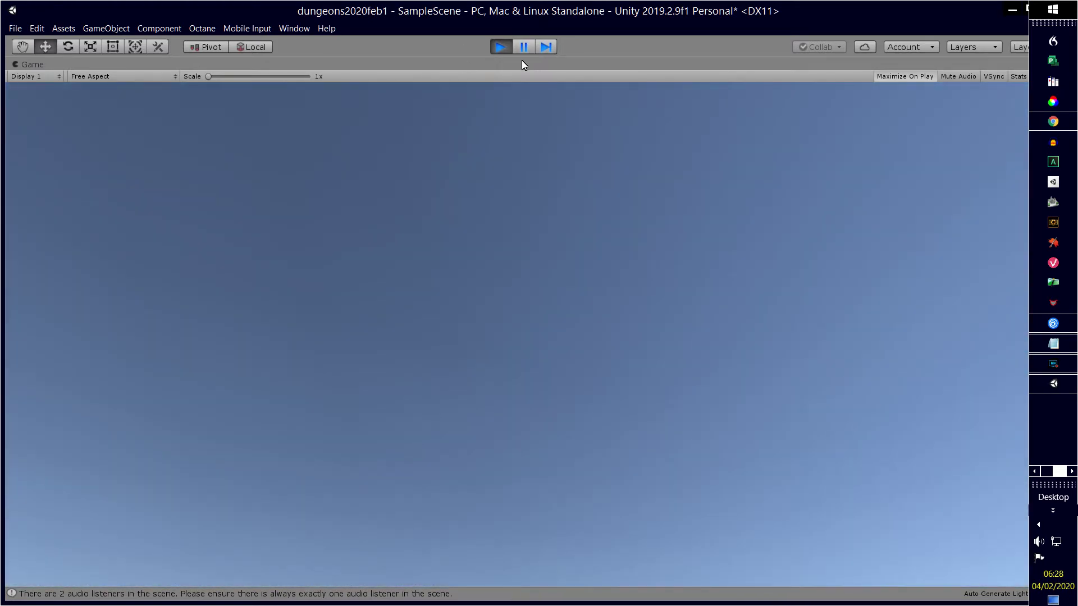
left_click(502, 47)
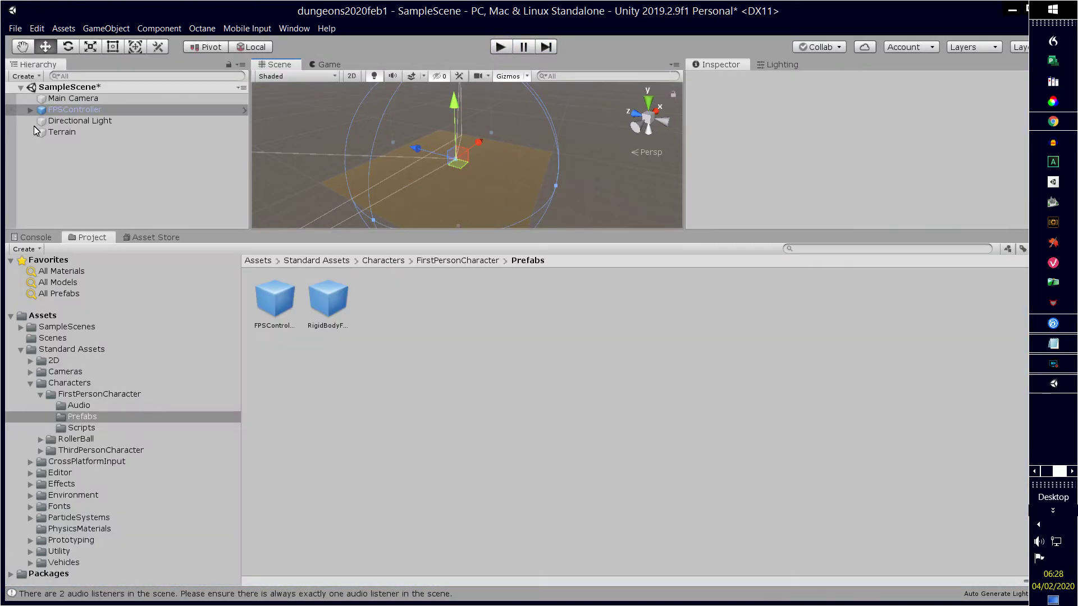
Step: Frame the Main Camera and lift it high above the terrain
left_click(98, 101)
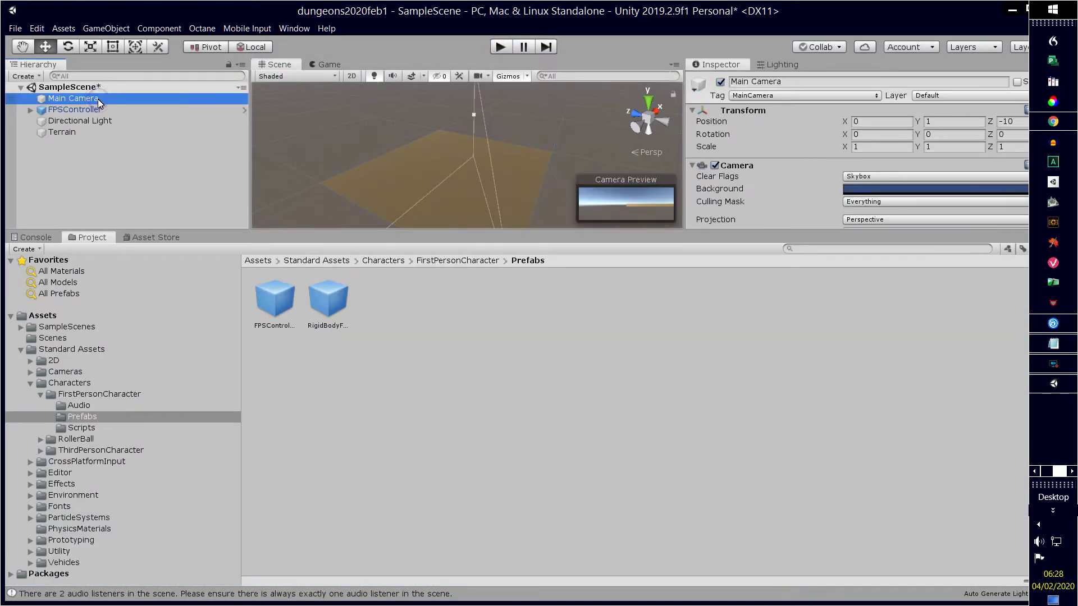
key("f")
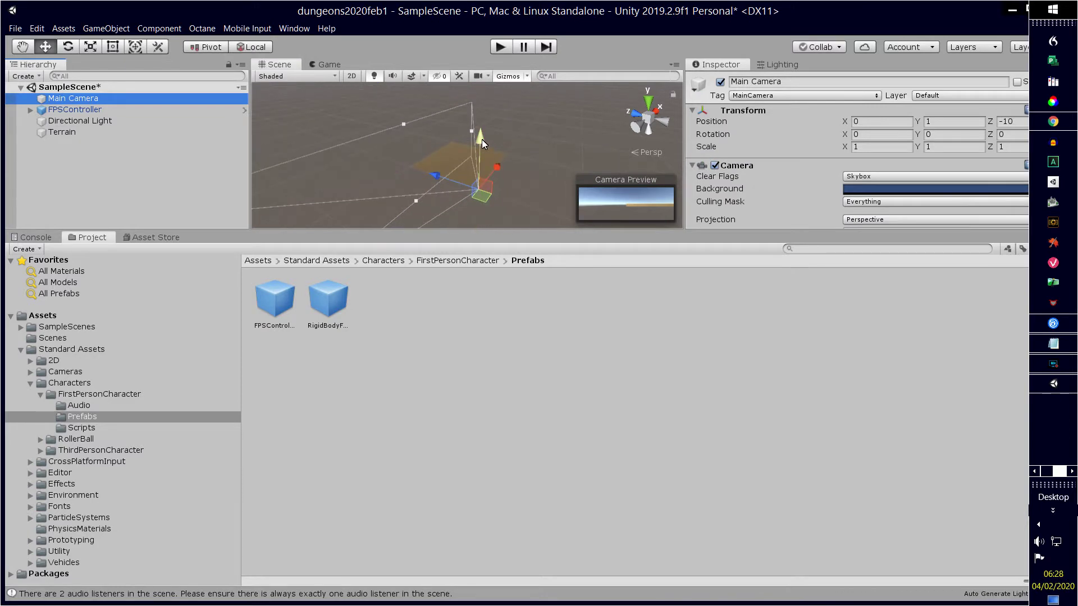
left_click_drag(482, 139, 474, 79)
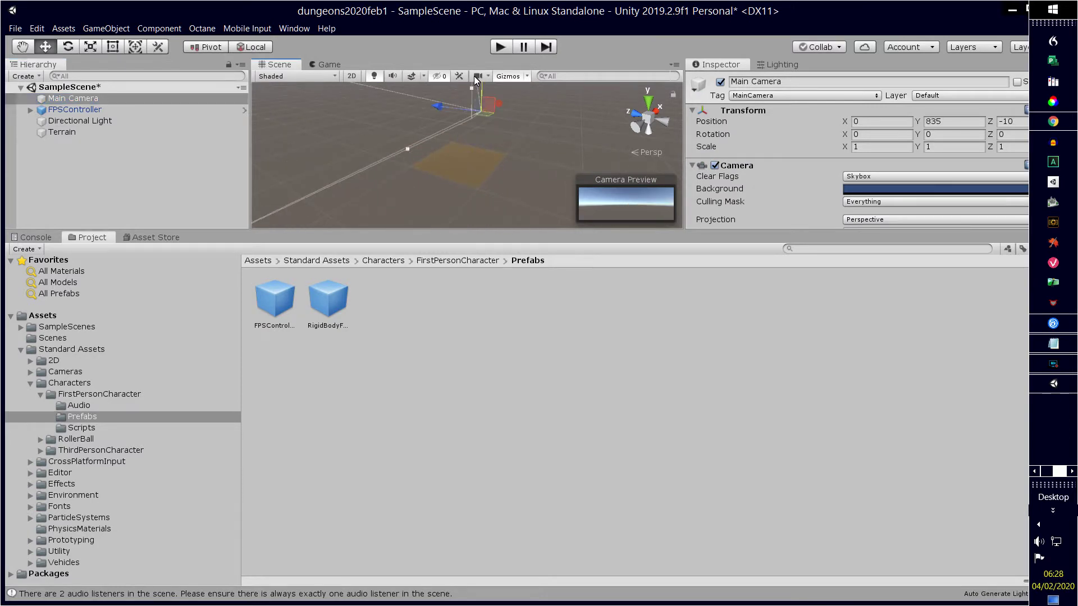
Step: Rotate the Main Camera to X 90, Y 0, Z 0 so it looks straight down
left_click(64, 48)
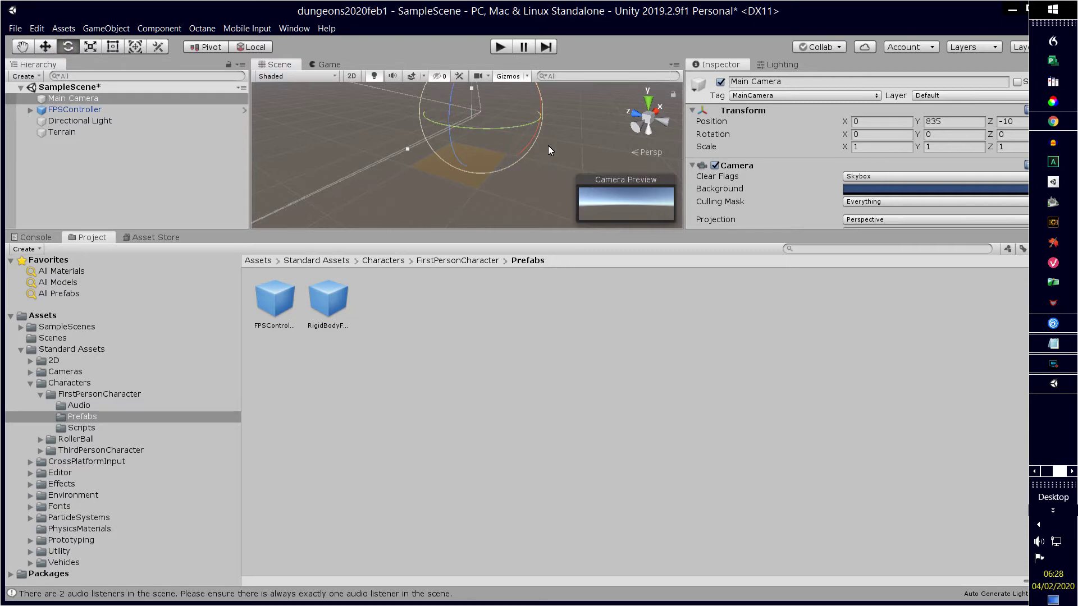
left_click_drag(524, 147, 446, 405)
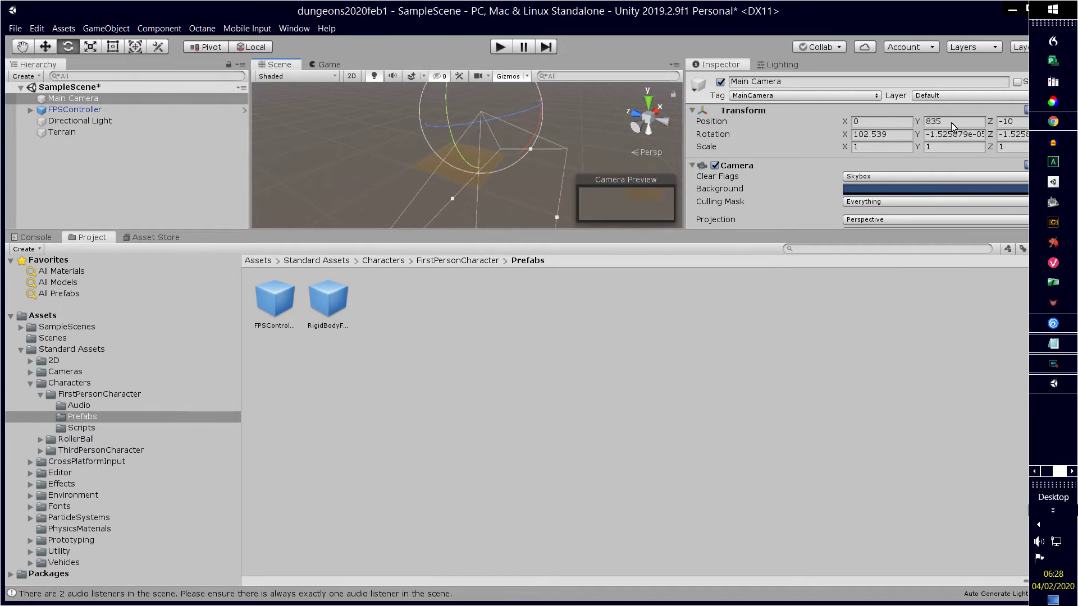
left_click(889, 138)
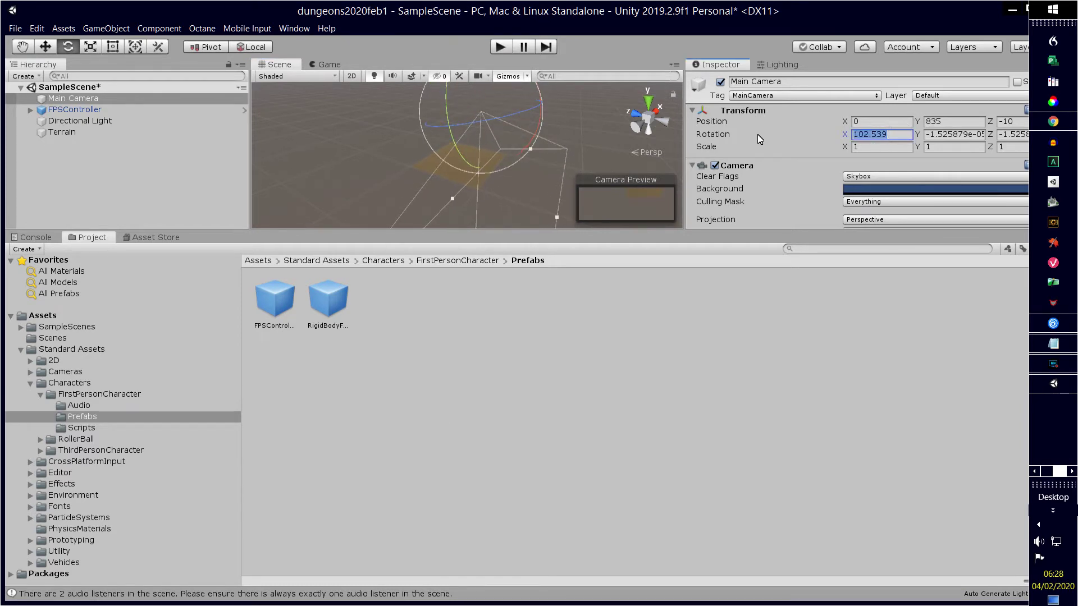
type("90")
left_click(954, 135)
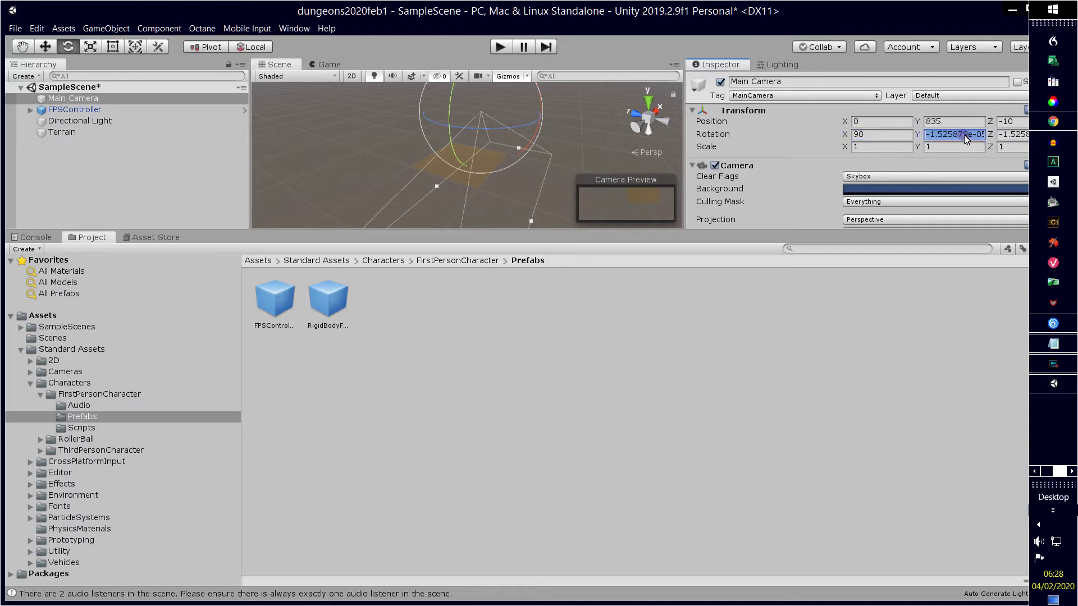
type("0")
left_click(1013, 138)
type("0")
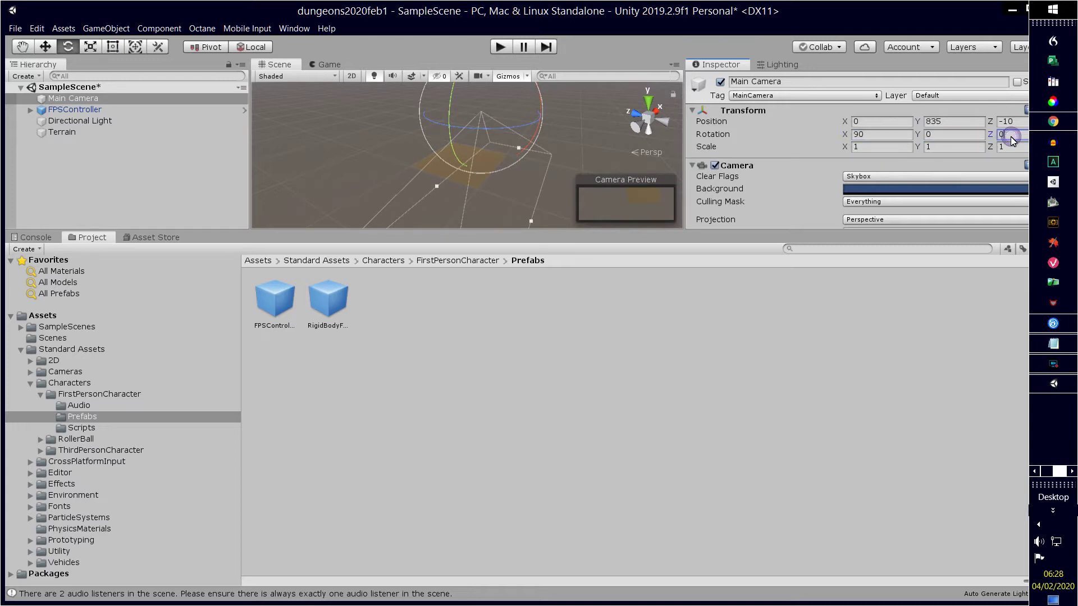
Step: Move the camera to about X 426, Y 835, Z 553
left_click(41, 49)
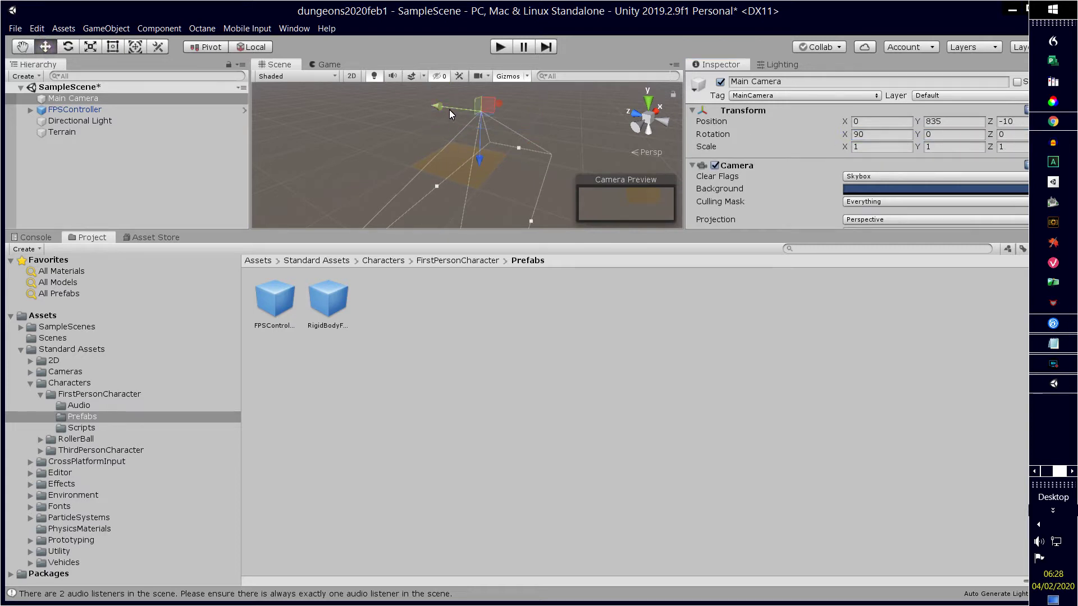
left_click_drag(449, 110, 480, 75)
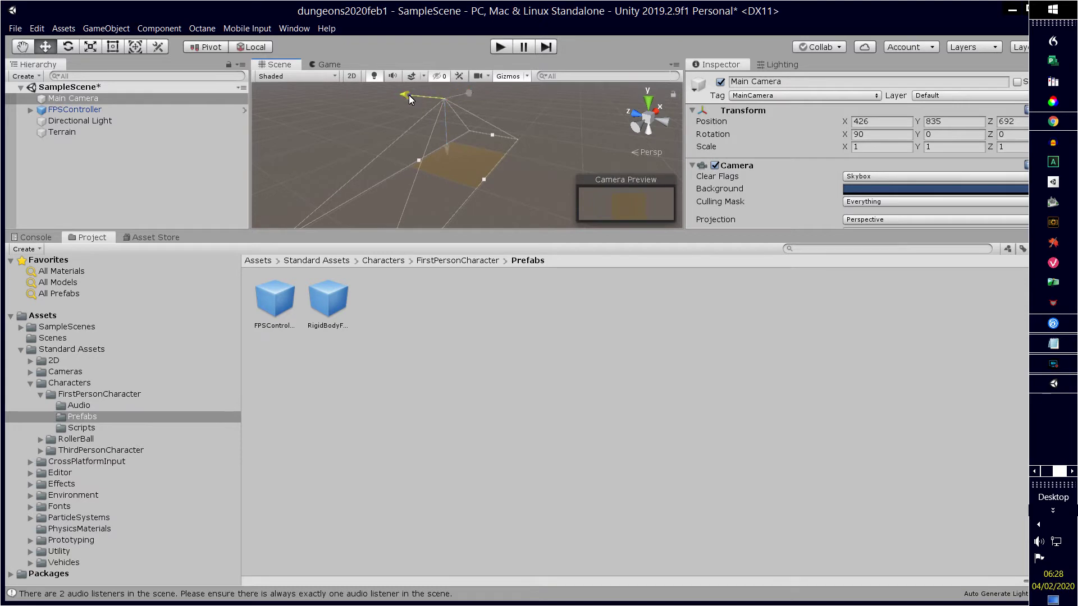
left_click_drag(409, 96, 418, 97)
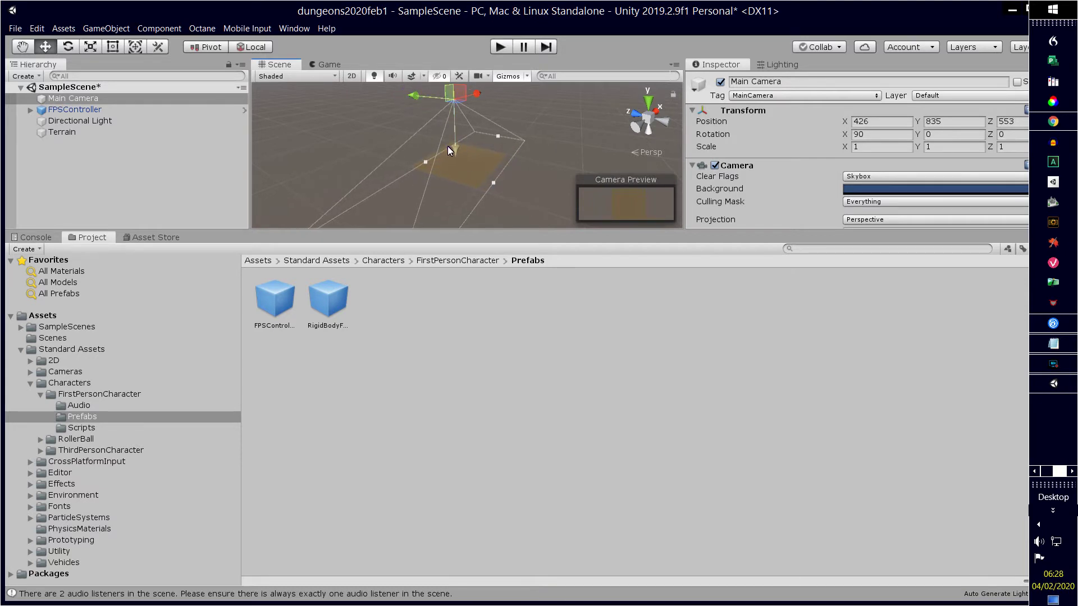
mouse_move(447, 145)
left_mouse_down()
mouse_move(448, 100)
mouse_move(446, 147)
left_mouse_up()
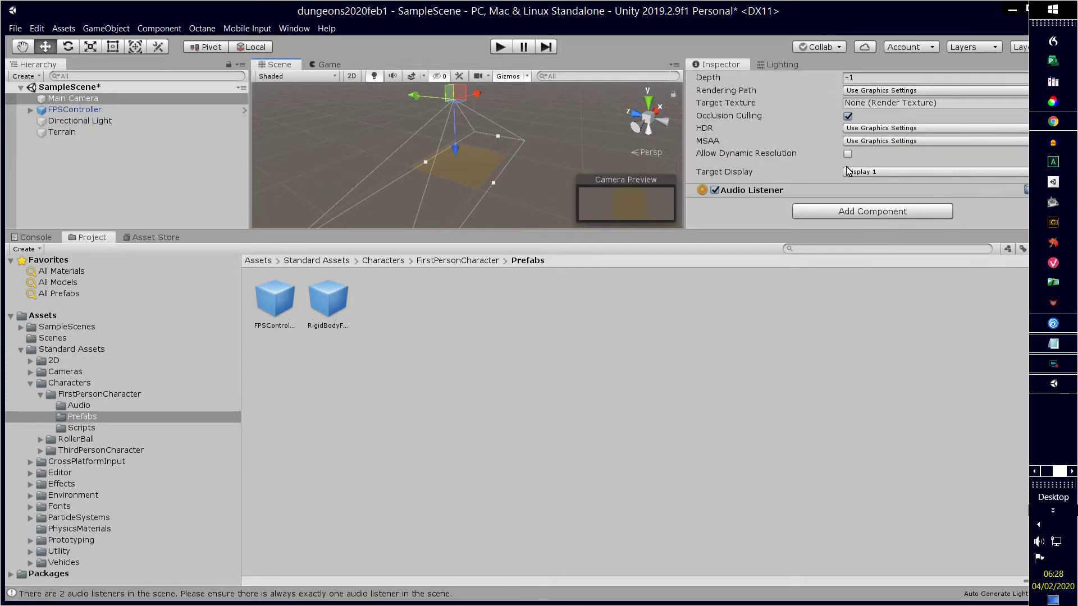
Step: Set the Main Camera's far clipping plane to 10000
scroll(847, 171, "up", 7)
scroll(847, 171, "down", 4)
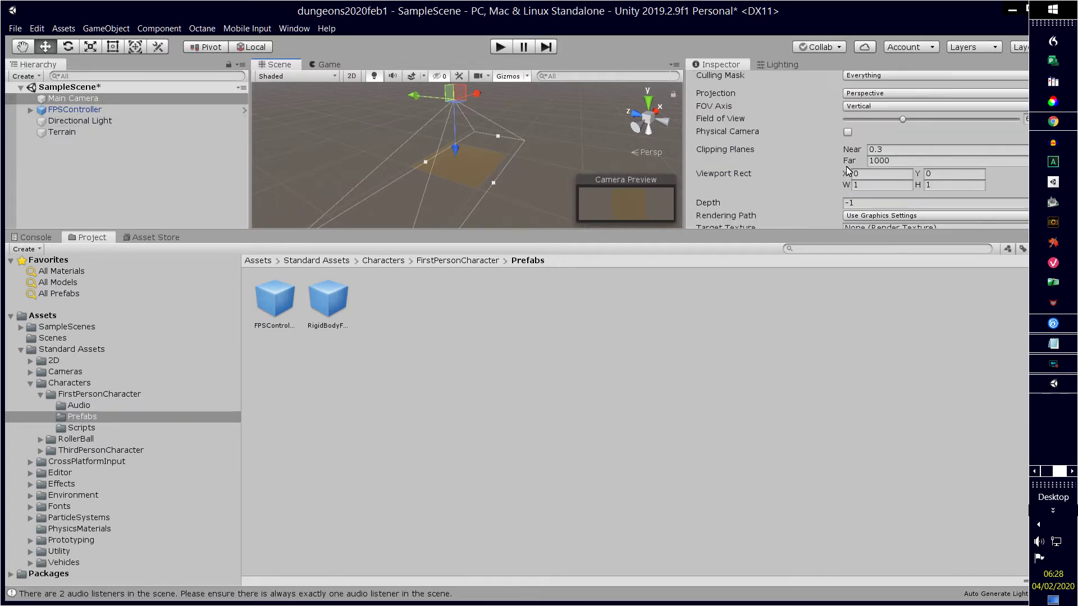
left_click(901, 161)
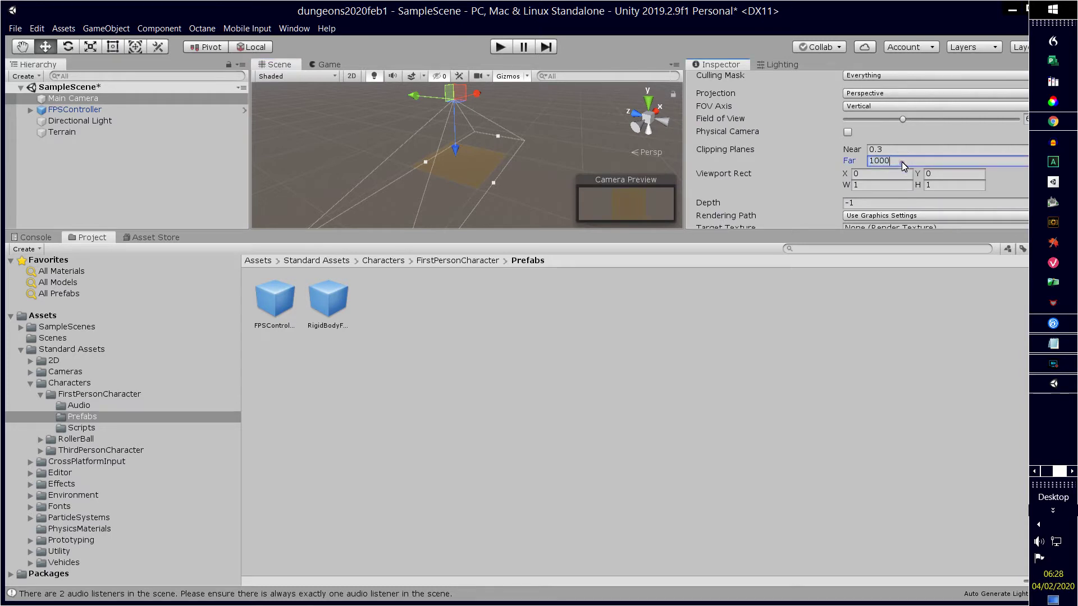
type("10000")
Step: Nudge the Main Camera along X and orbit the view to look nearly straight down
mouse_move(414, 93)
left_mouse_down()
mouse_move(355, 90)
mouse_move(426, 104)
mouse_move(406, 96)
mouse_move(418, 96)
left_mouse_up()
left_click_drag(489, 96, 499, 85)
right_click_drag(491, 154, 460, 110)
scroll(460, 110, "down", 5)
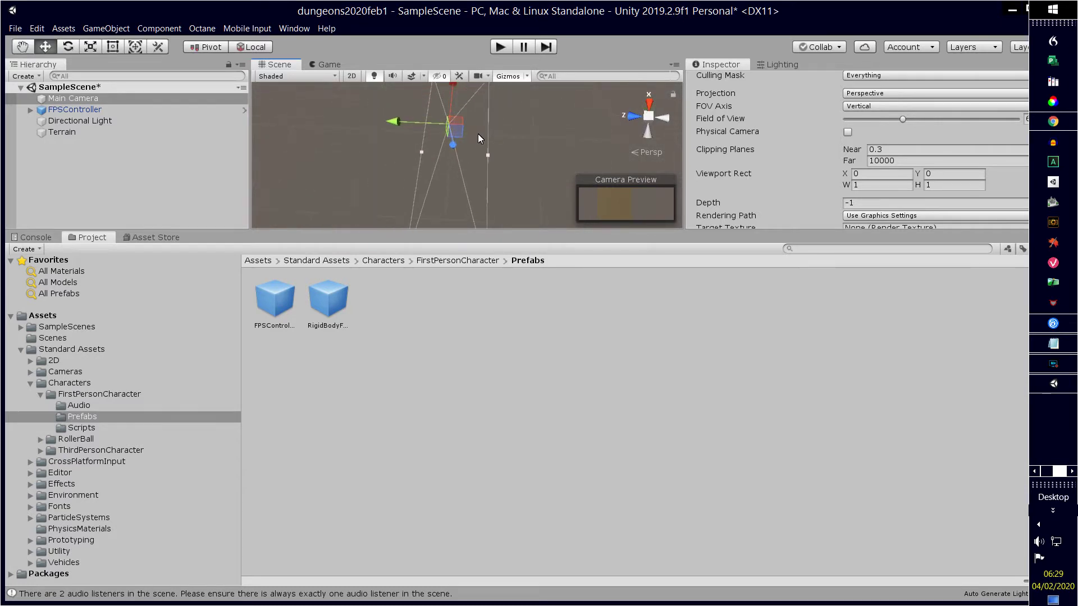
scroll(480, 160, "up", 6)
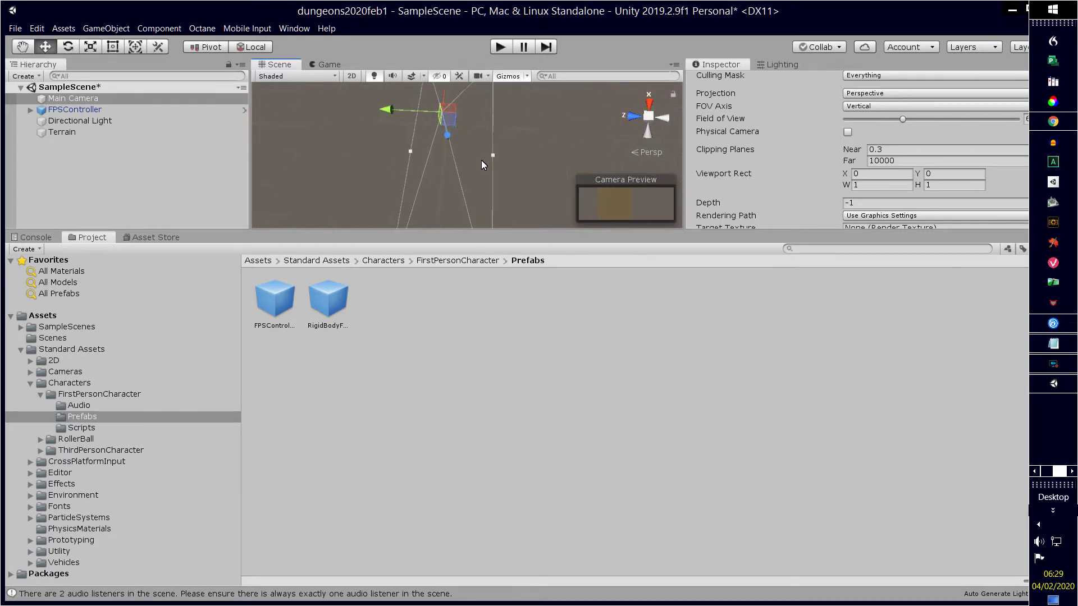
scroll(481, 160, "down", 1)
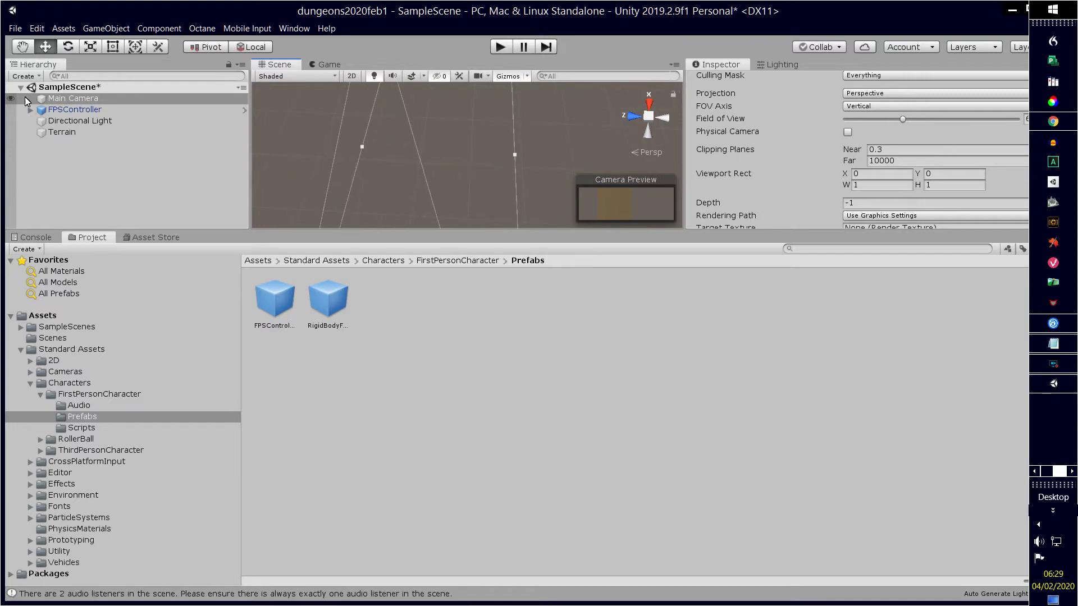
Step: Frame the Terrain, then move the Main Camera left over it
left_click(72, 132)
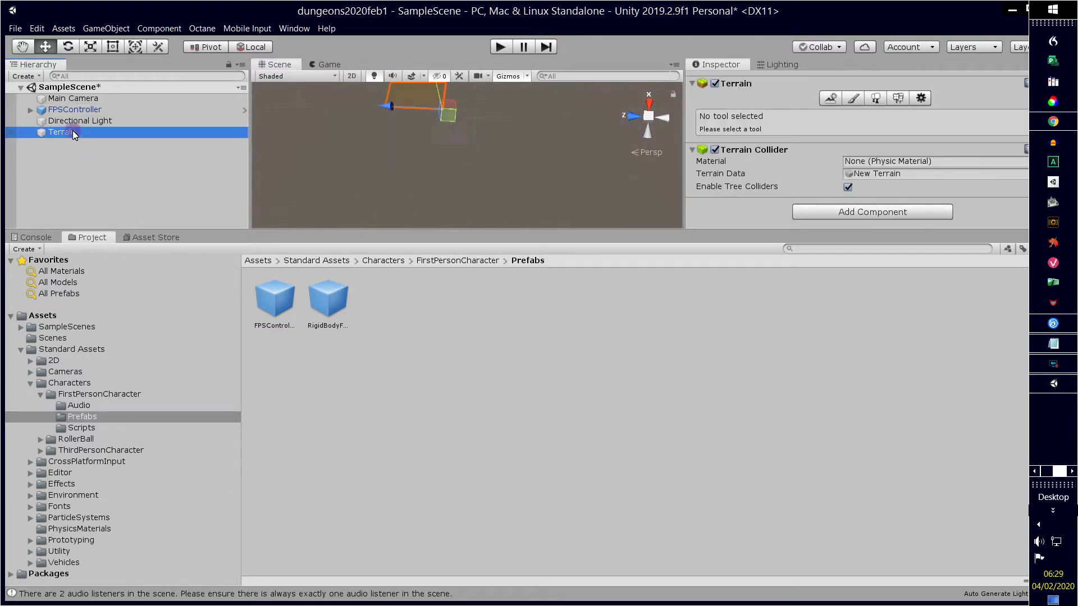
double_click(73, 132)
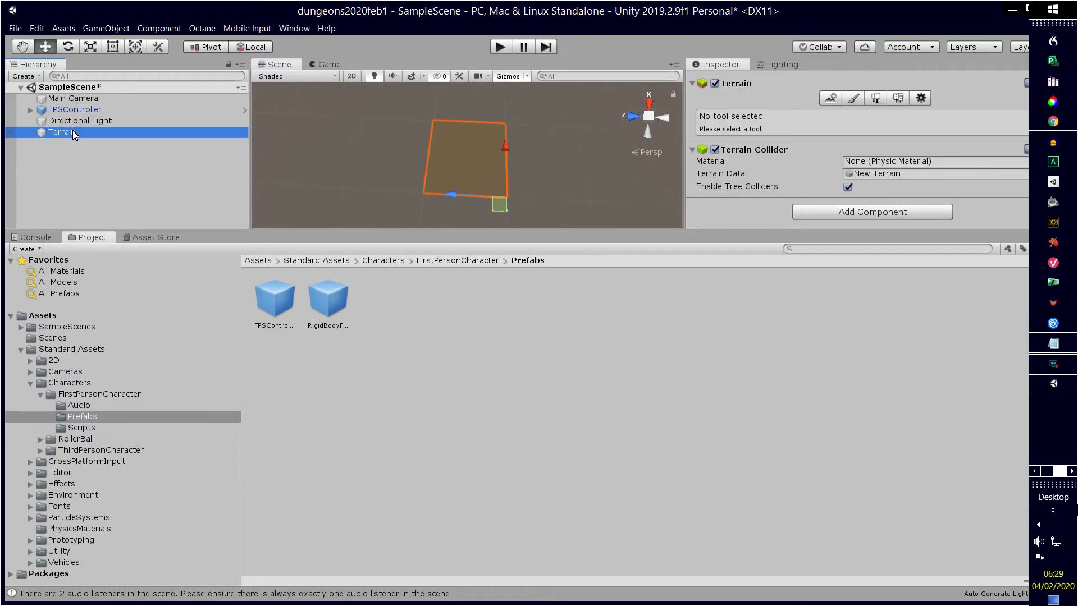
left_click(96, 102)
scroll(483, 169, "up", 2)
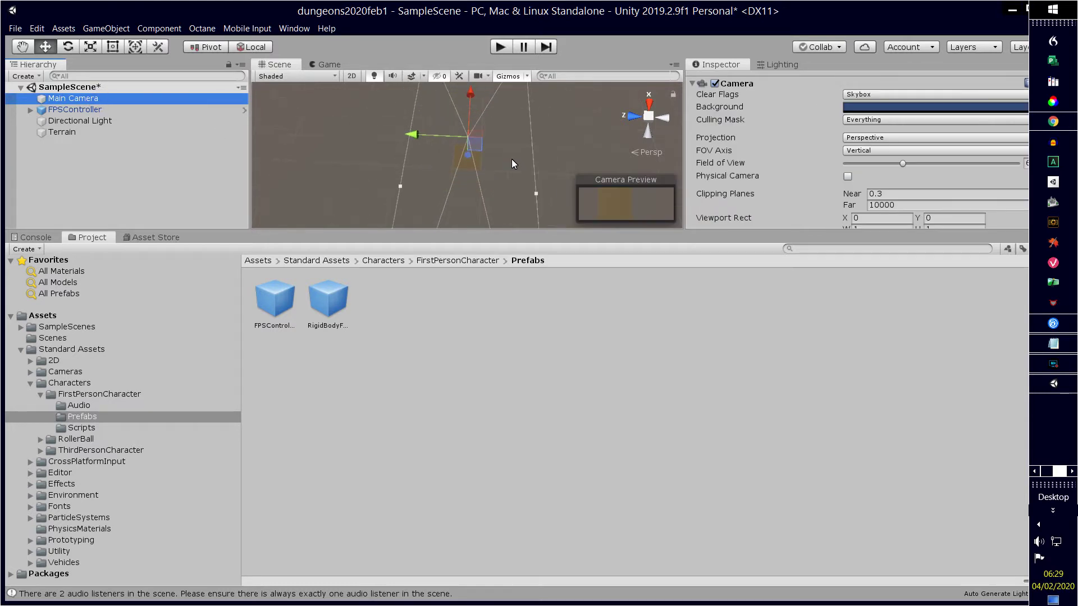
scroll(514, 158, "up", 2)
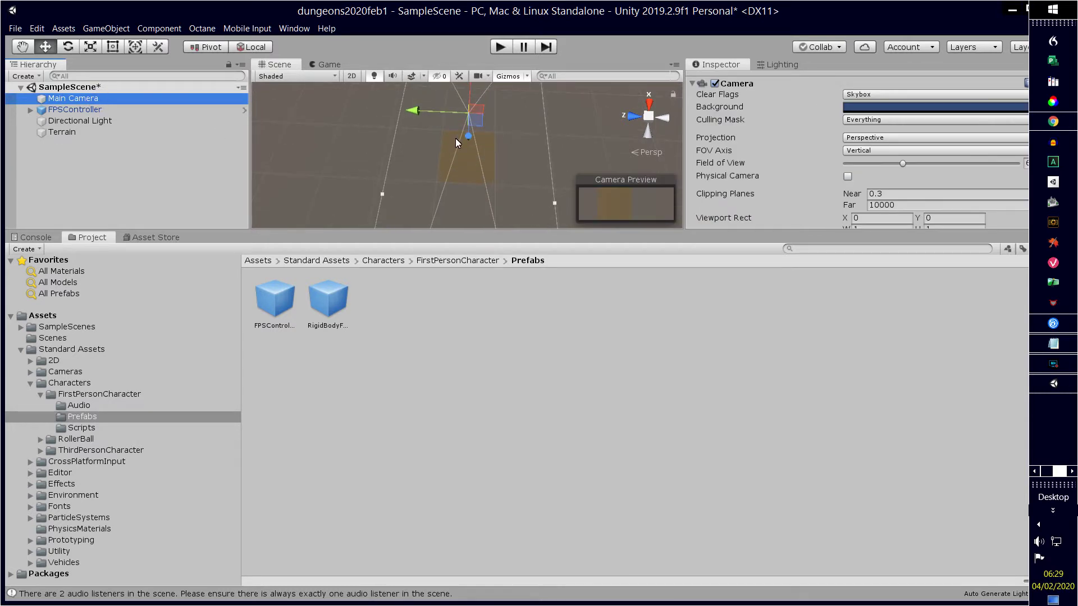
left_click_drag(414, 112, 459, 149)
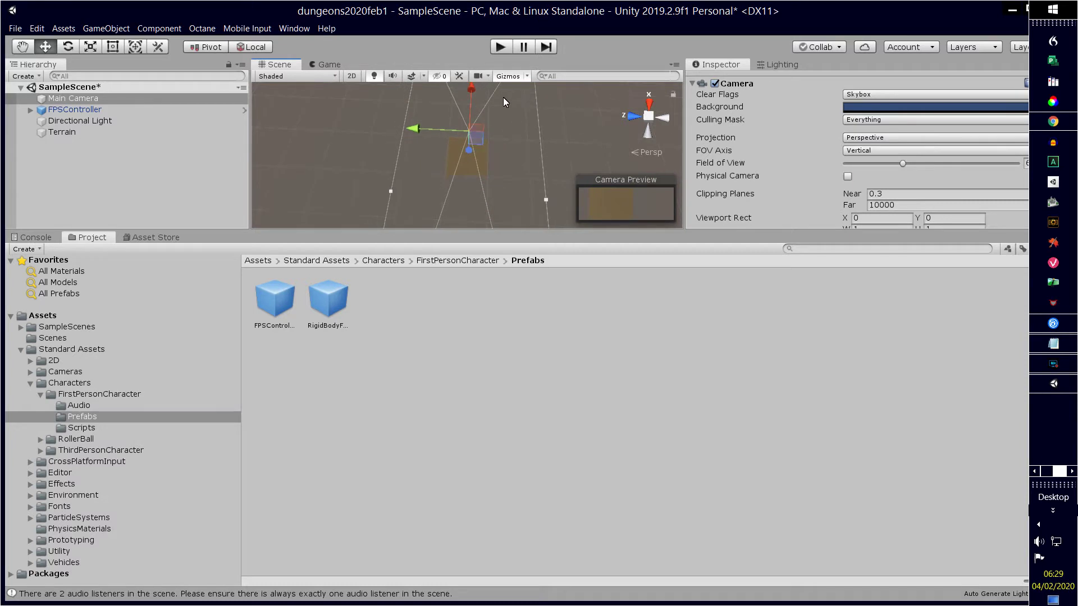
Step: Move the Main Camera down and right, then narrow and widen its field of view past 60
left_click(480, 79)
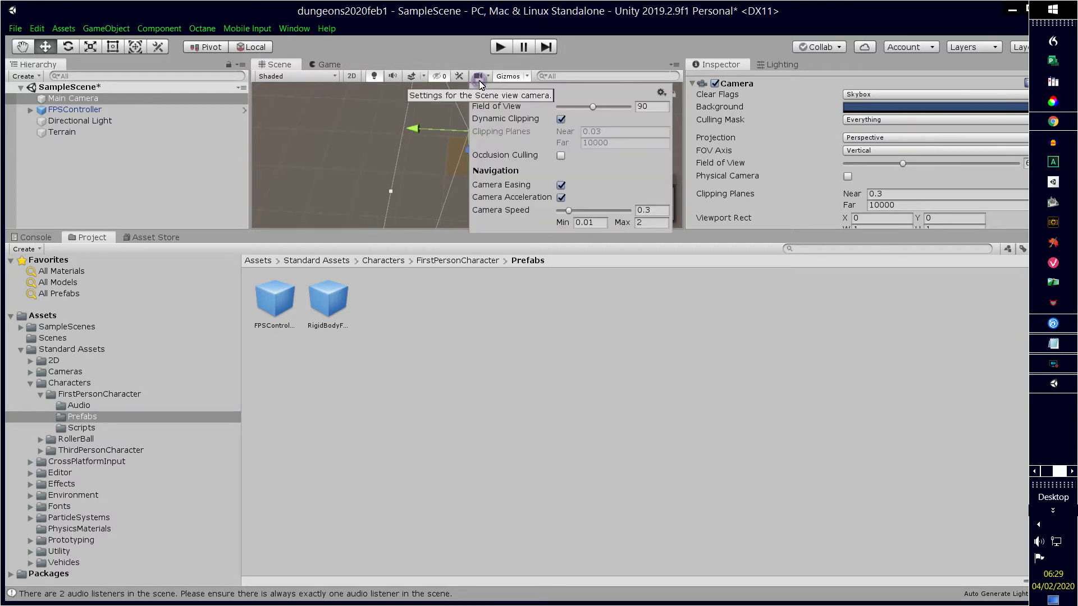
left_click(625, 63)
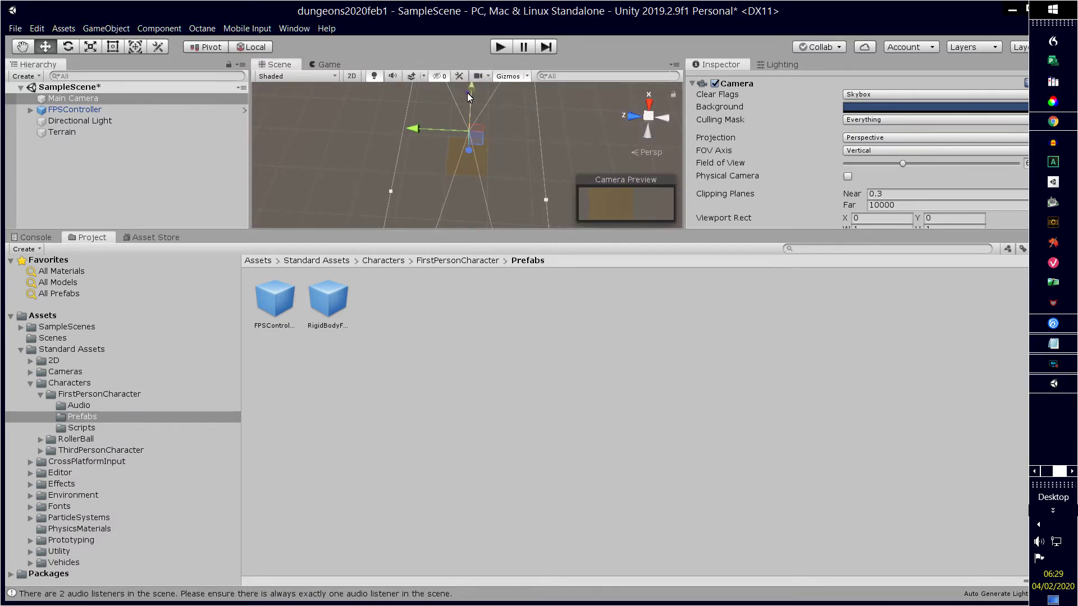
left_click_drag(467, 92, 473, 109)
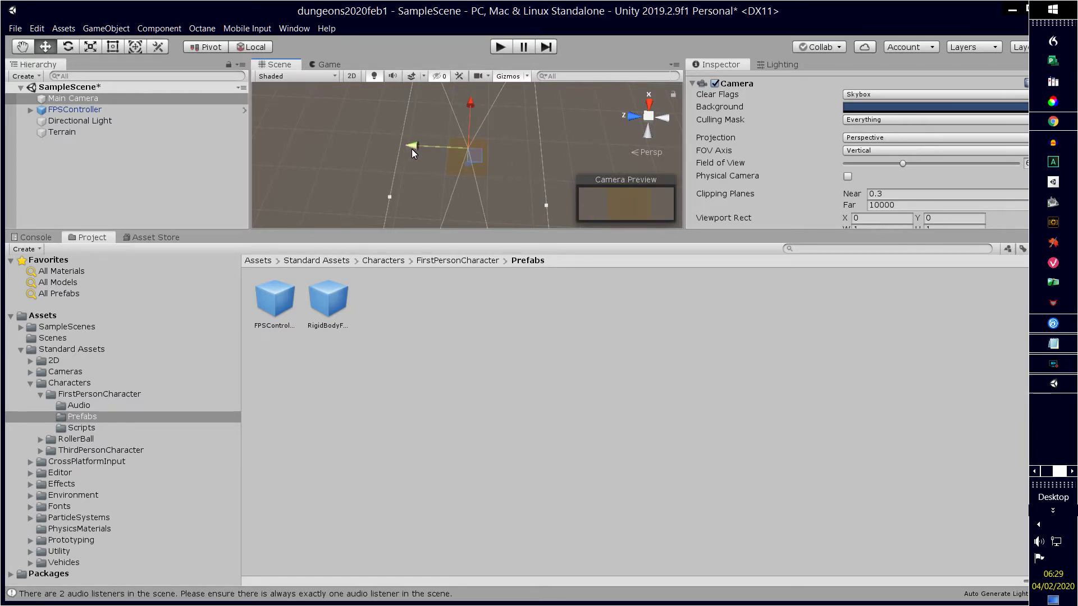
left_click_drag(411, 149, 458, 142)
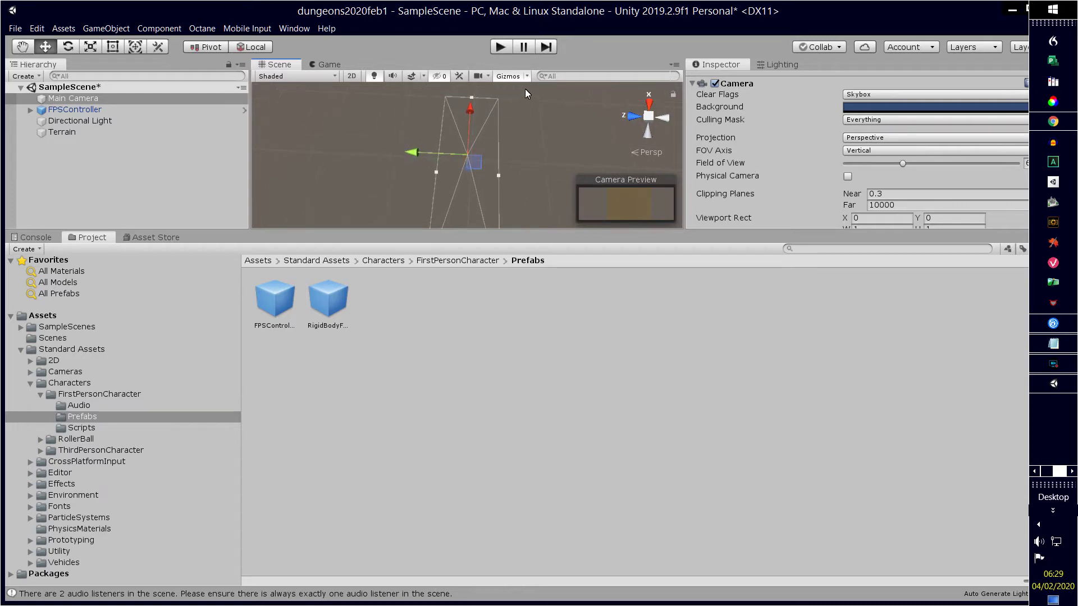
mouse_move(474, 97)
left_mouse_down()
mouse_move(468, 128)
mouse_move(477, 90)
left_mouse_up()
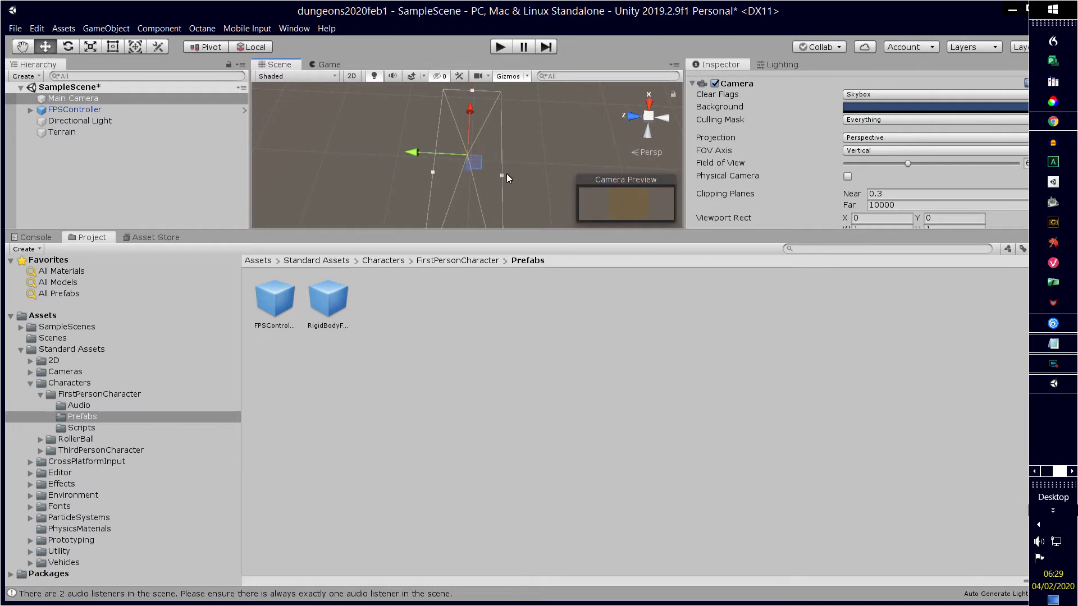
mouse_move(503, 175)
left_mouse_down()
mouse_move(531, 177)
mouse_move(518, 179)
left_mouse_up()
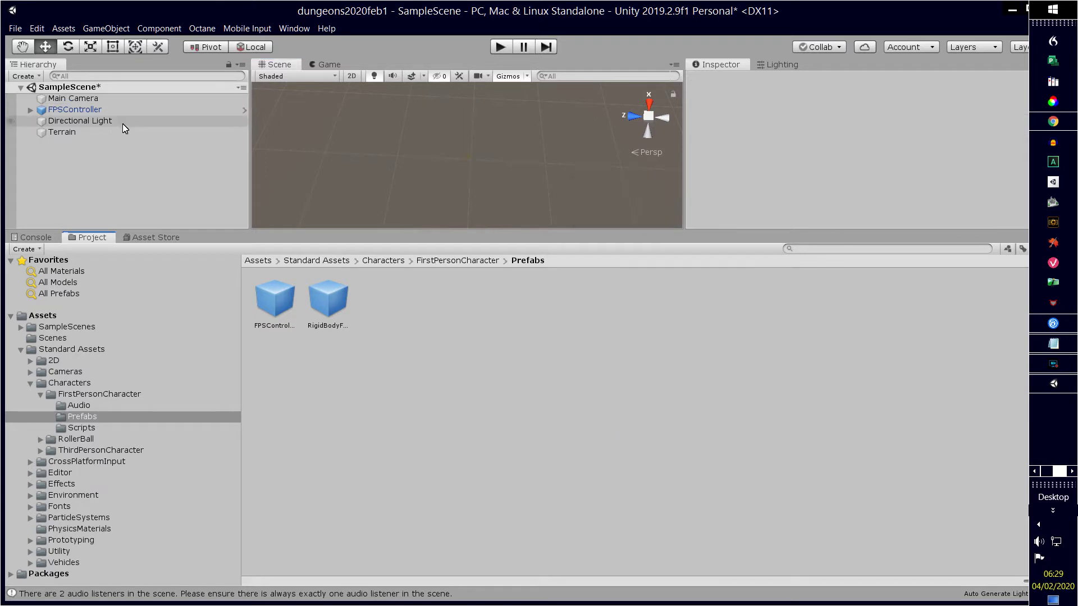
left_click(97, 98)
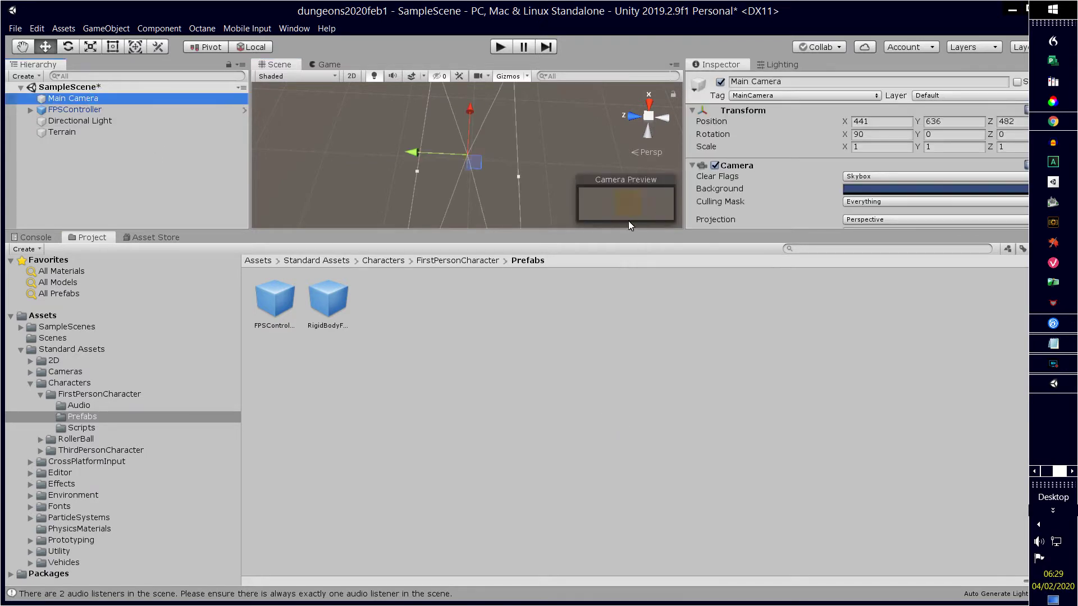
left_click(109, 111)
left_click(106, 122)
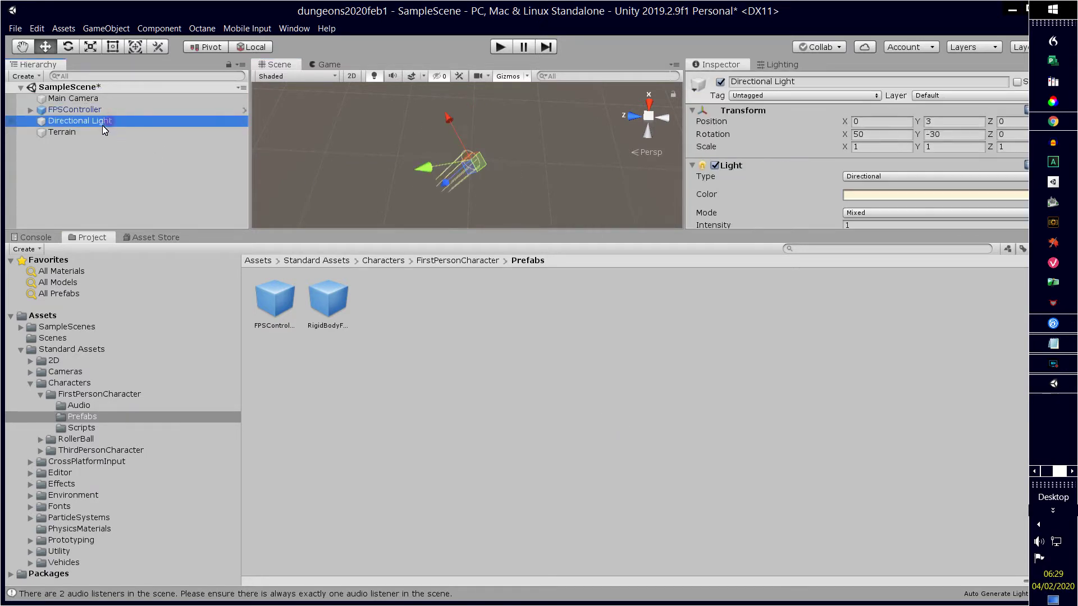
left_click(82, 132)
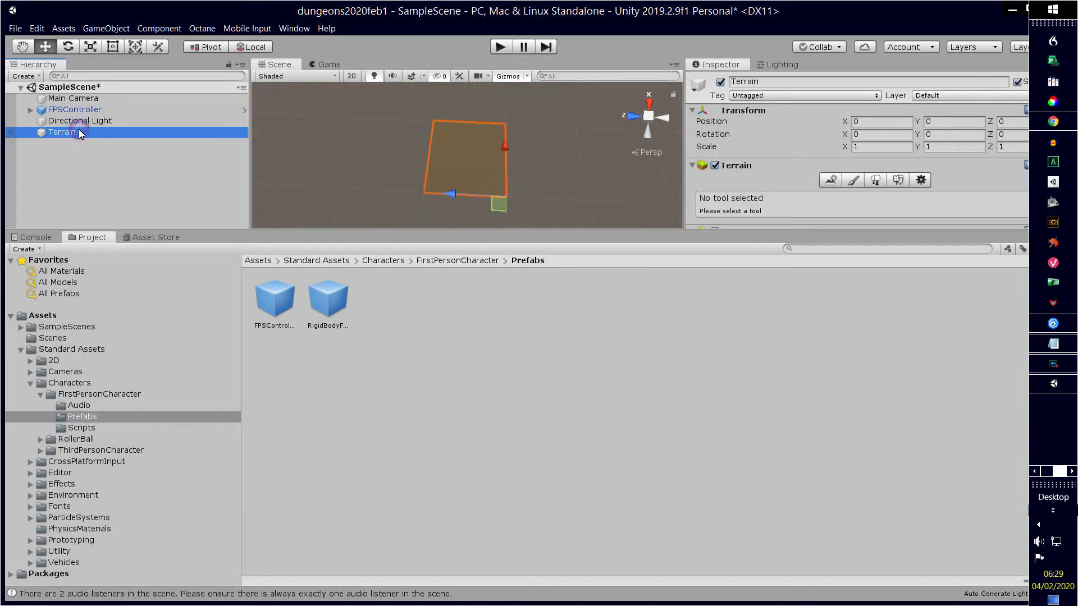
scroll(395, 198, "up", 5)
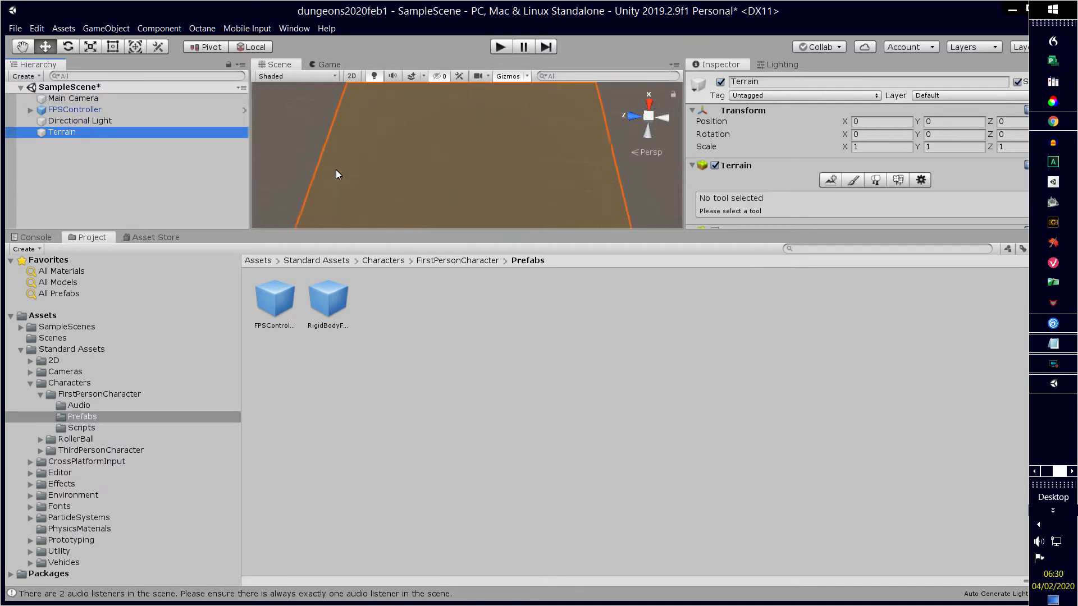
scroll(336, 170, "up", 1)
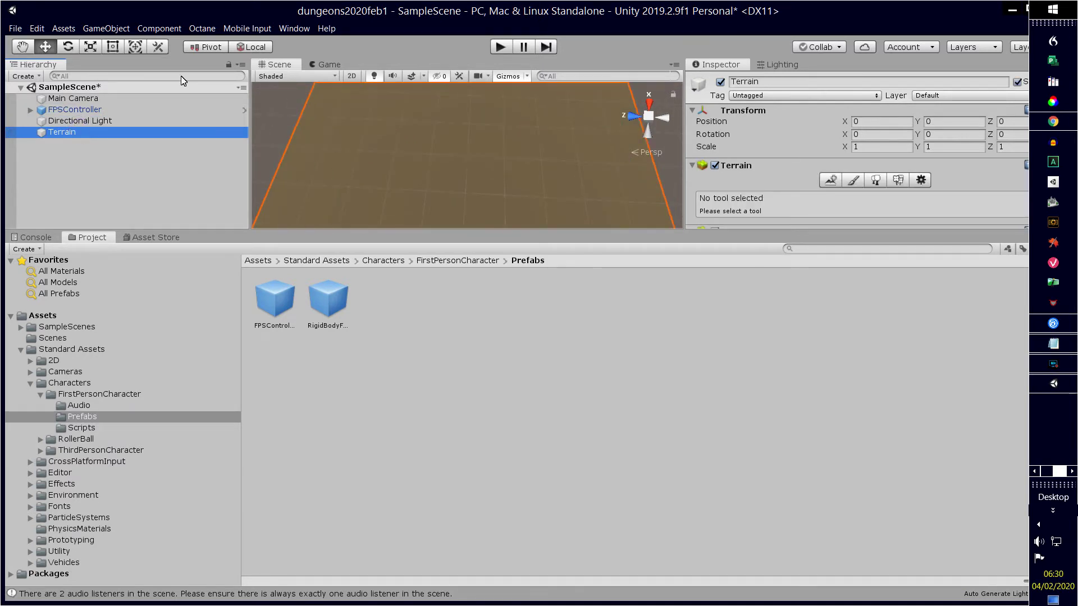
left_click(499, 47)
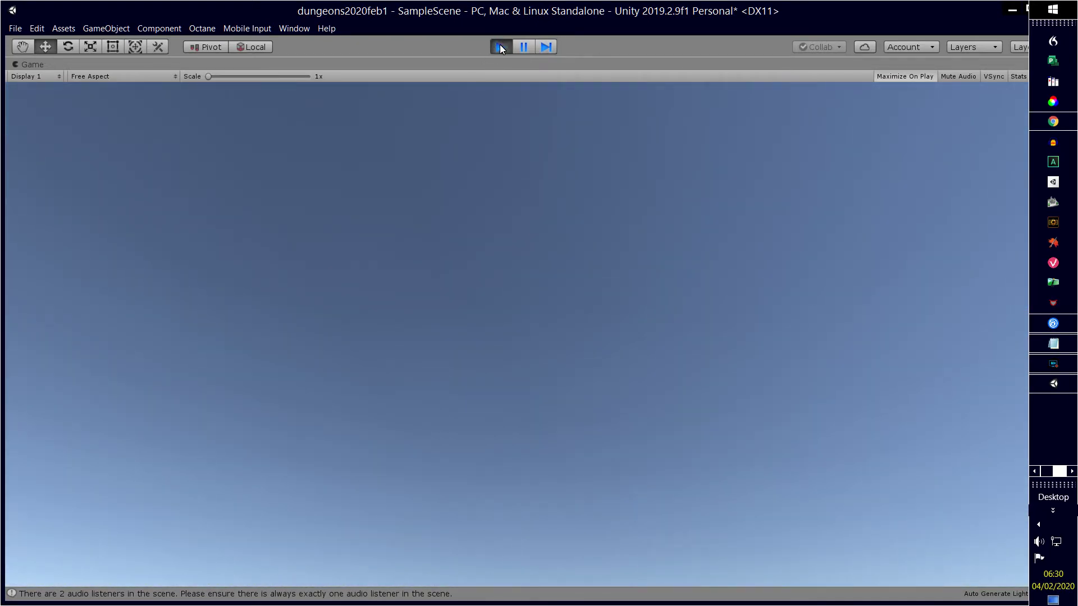
left_click(499, 46)
left_click(421, 444)
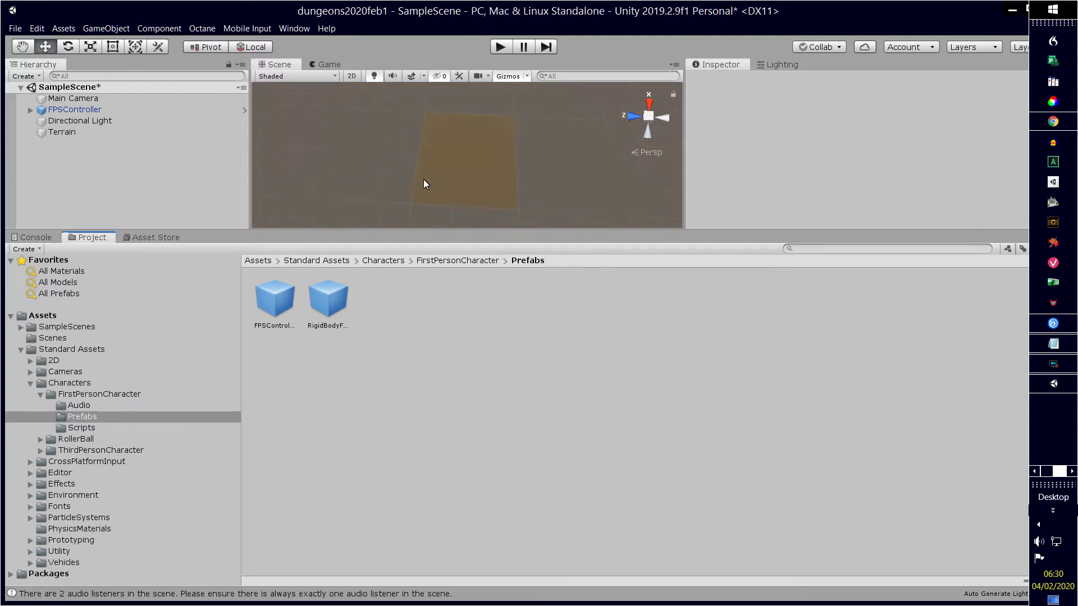
mouse_move(433, 164)
left_mouse_down("alt")
mouse_move(439, 150)
mouse_move(452, 161)
left_mouse_up("alt")
Step: Open the Asset Store from the Window menu and click into its search box
left_click(486, 358)
left_click(289, 32)
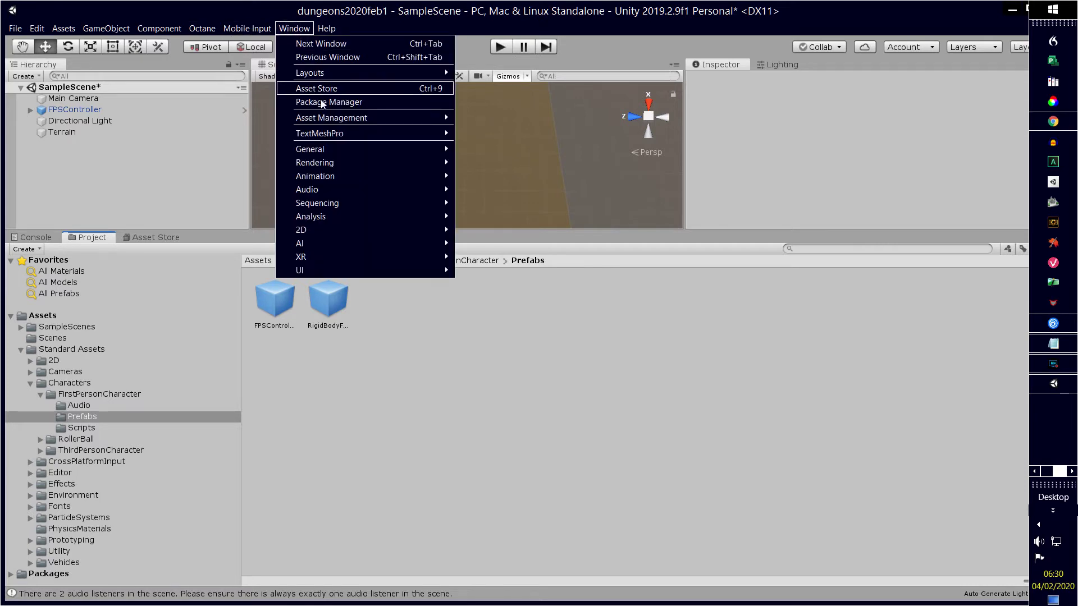
left_click(340, 89)
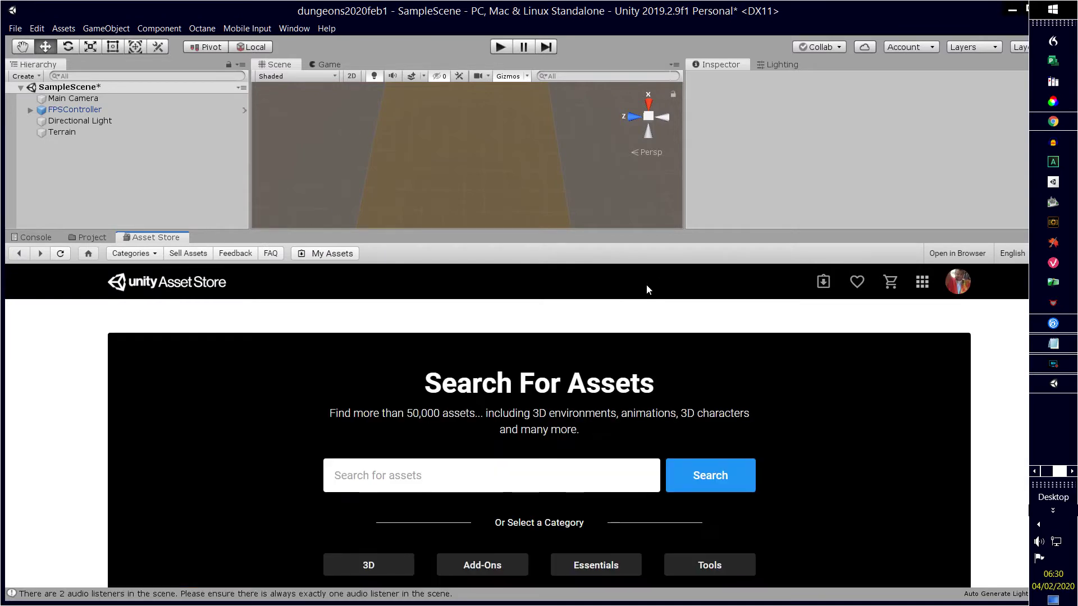
left_click(409, 478)
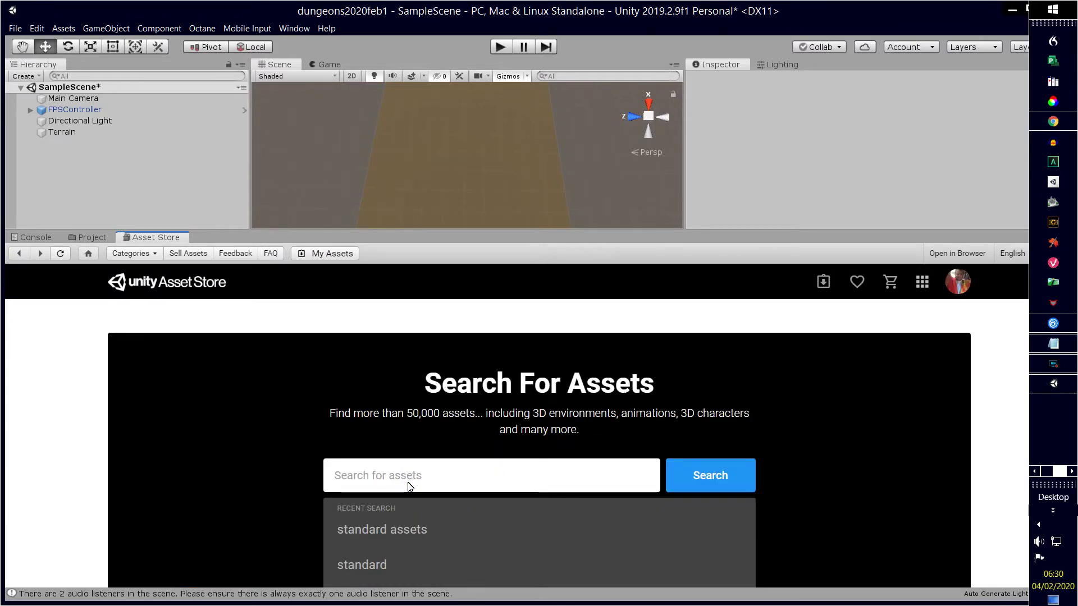
Step: Search the Asset Store for 'dungen' and browse the results
type("d")
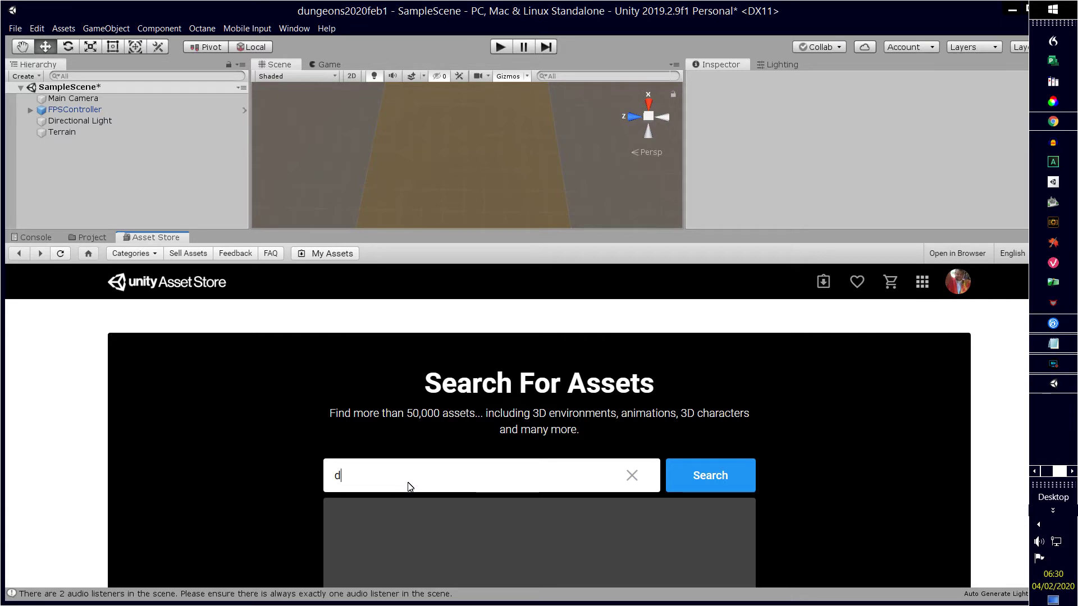
type("ungen")
left_click(371, 523)
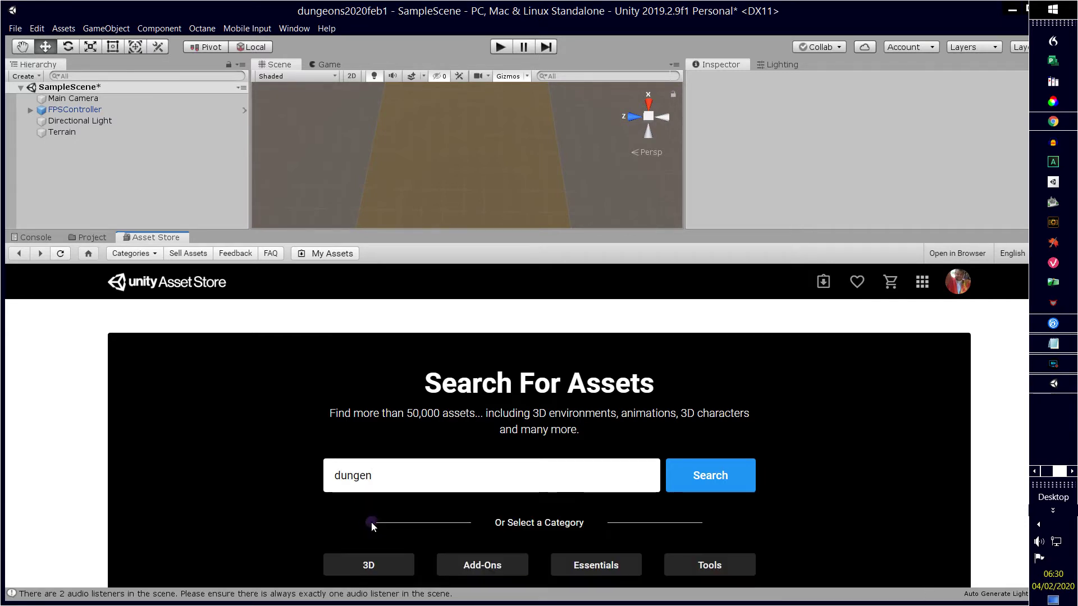
left_click(722, 475)
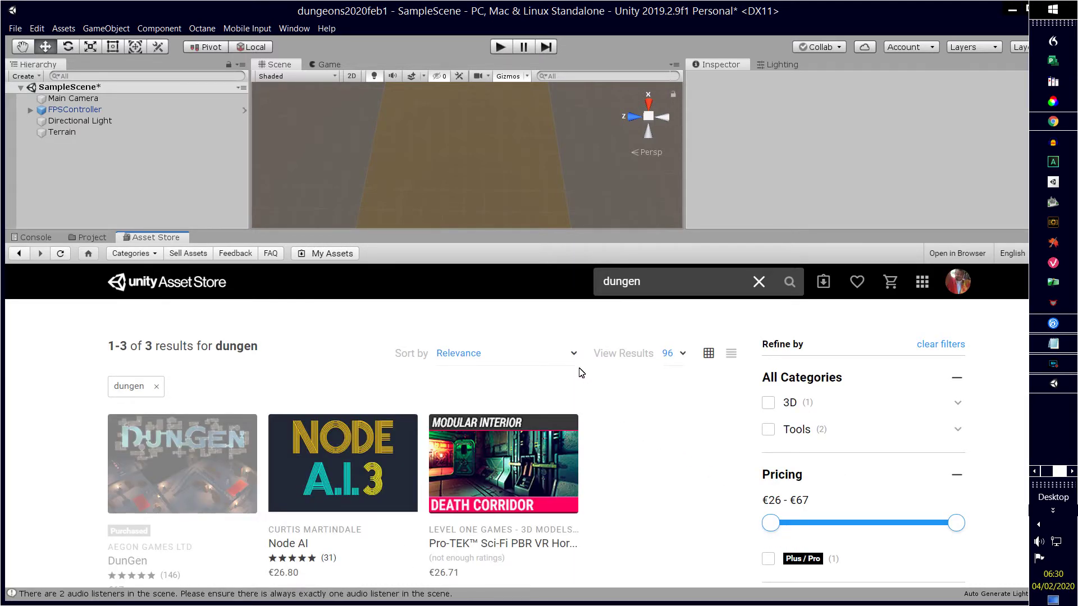
scroll(581, 373, "down", 1)
Step: Check the Pro-TEK corridor asset's page, then go back and open the DunGen product page
mouse_move(529, 440)
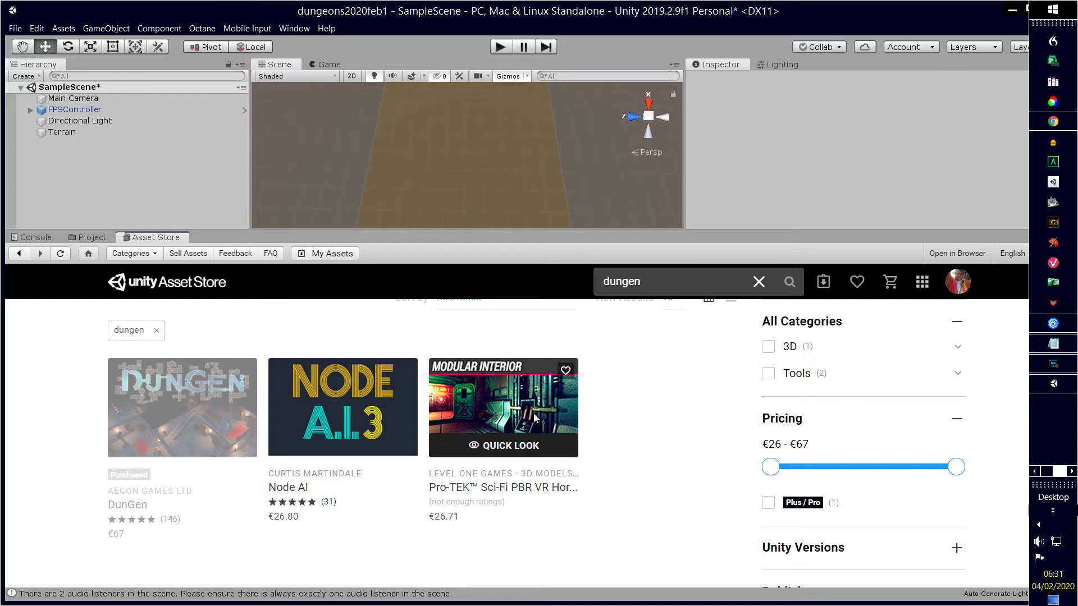
left_click(538, 409)
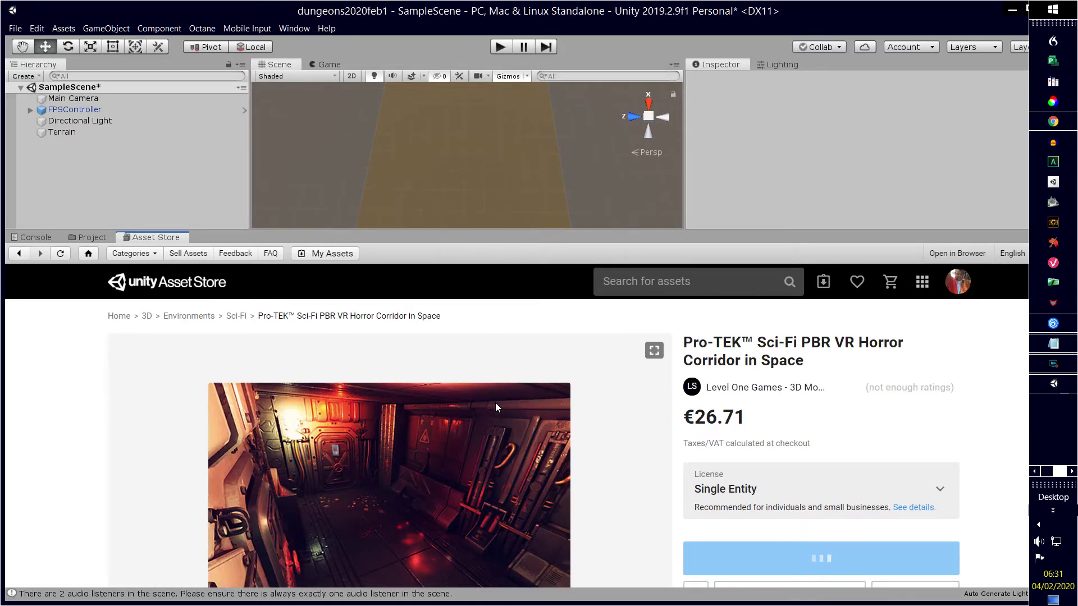
scroll(491, 404, "down", 5)
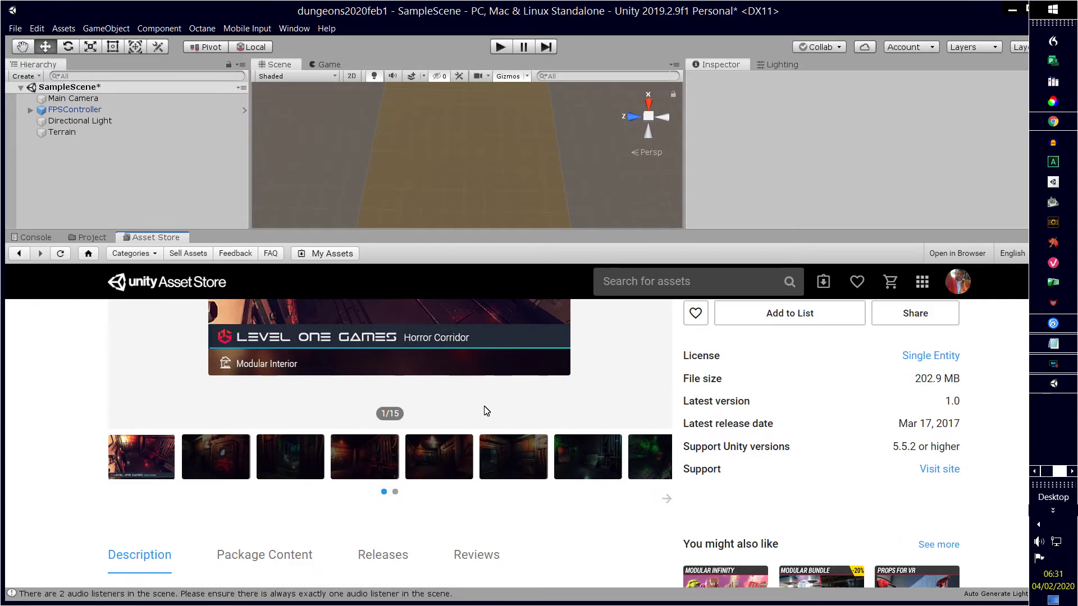
scroll(486, 411, "up", 3)
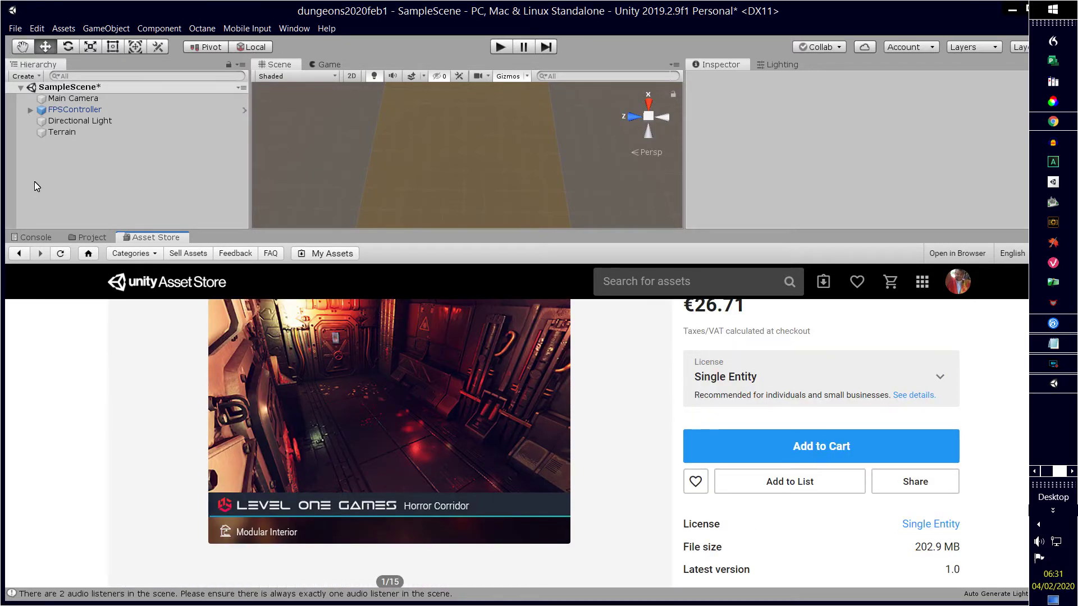
scroll(261, 408, "up", 2)
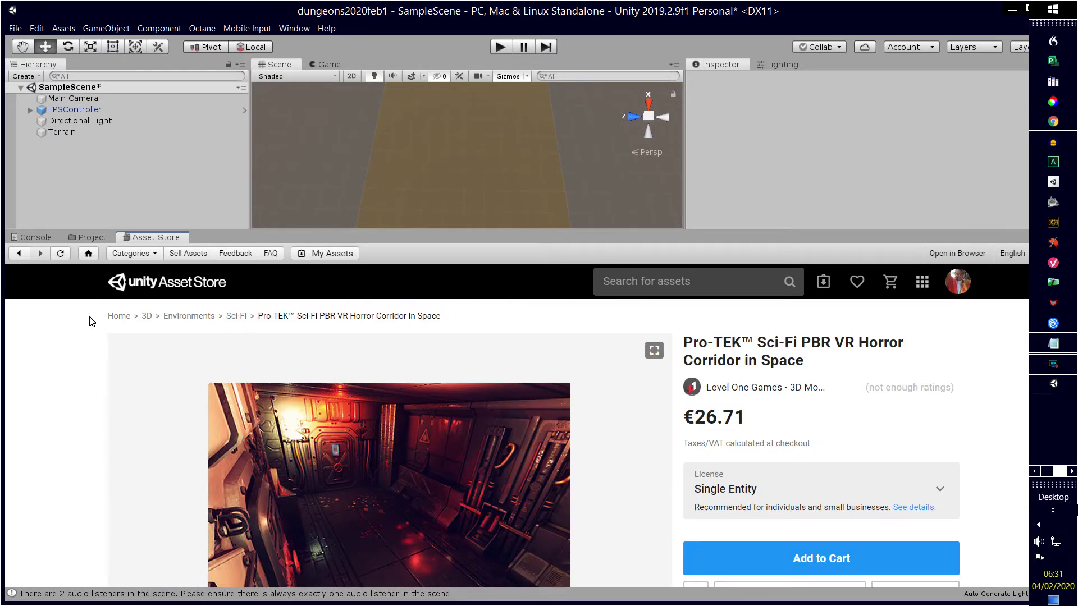
left_click(20, 255)
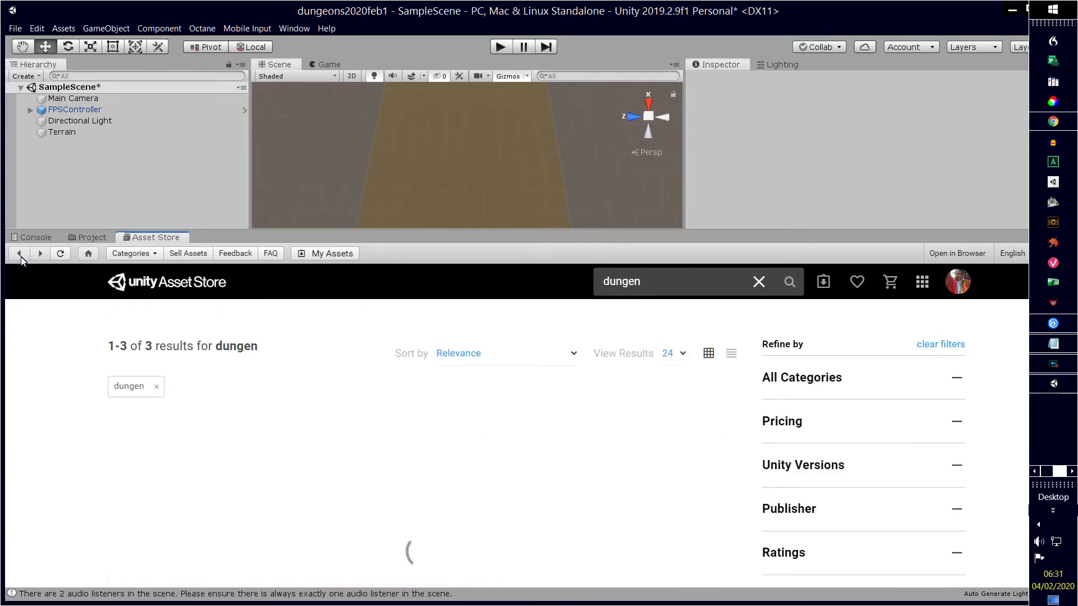
mouse_move(176, 468)
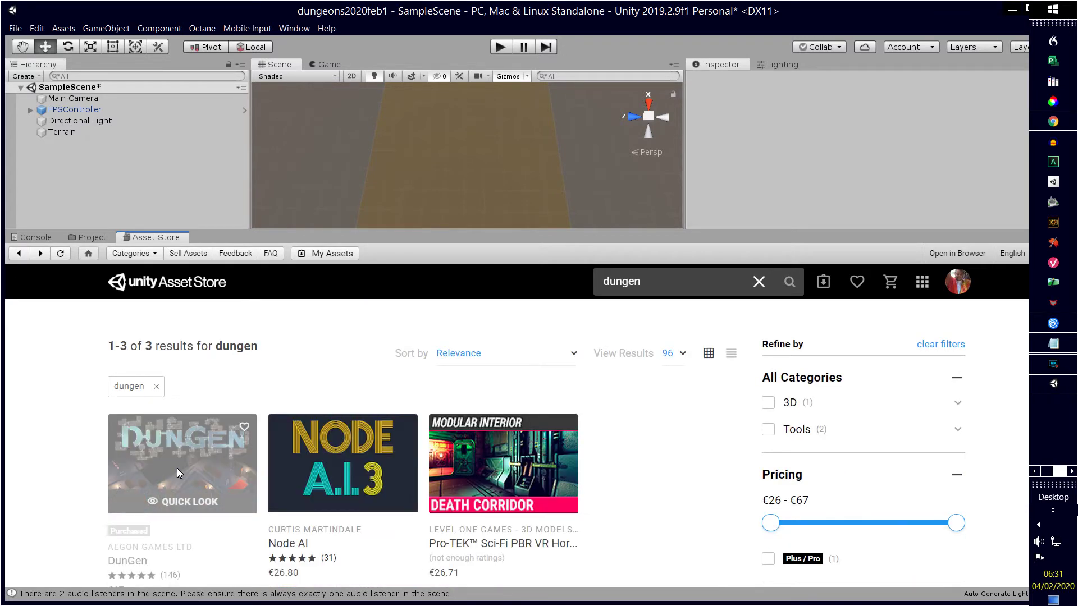
left_click(175, 469)
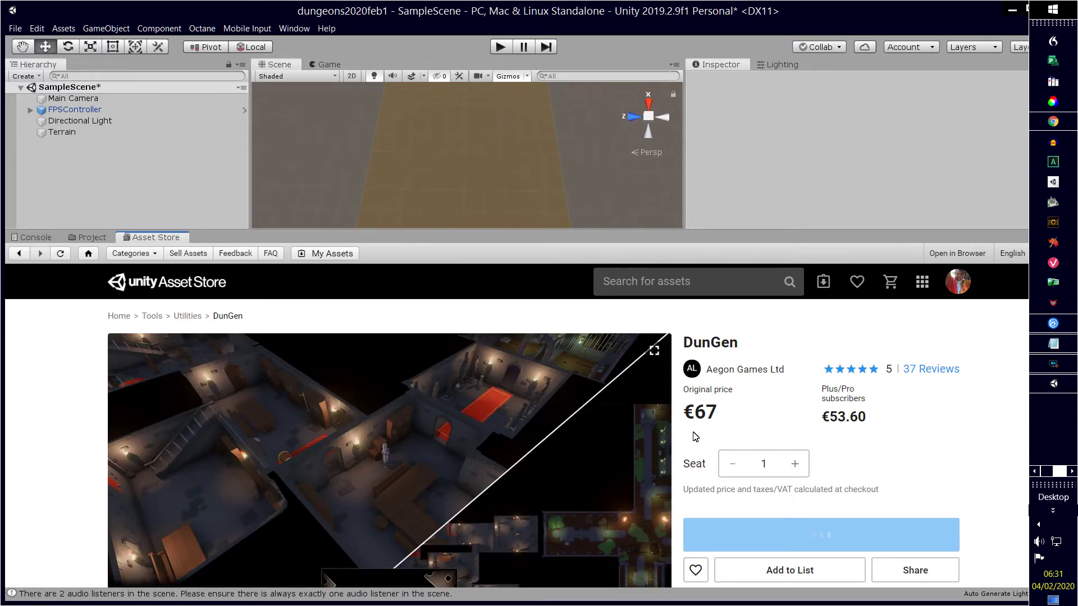
Step: Update the purchased DunGen package to its latest version and start its import
scroll(321, 385, "down", 4)
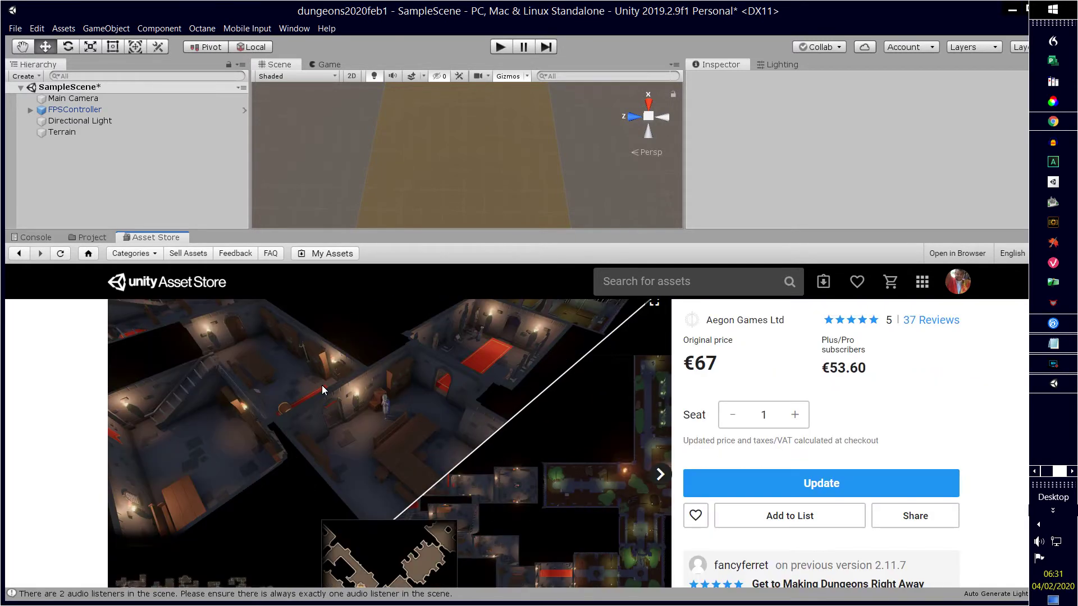
scroll(320, 385, "down", 1)
scroll(320, 385, "up", 2)
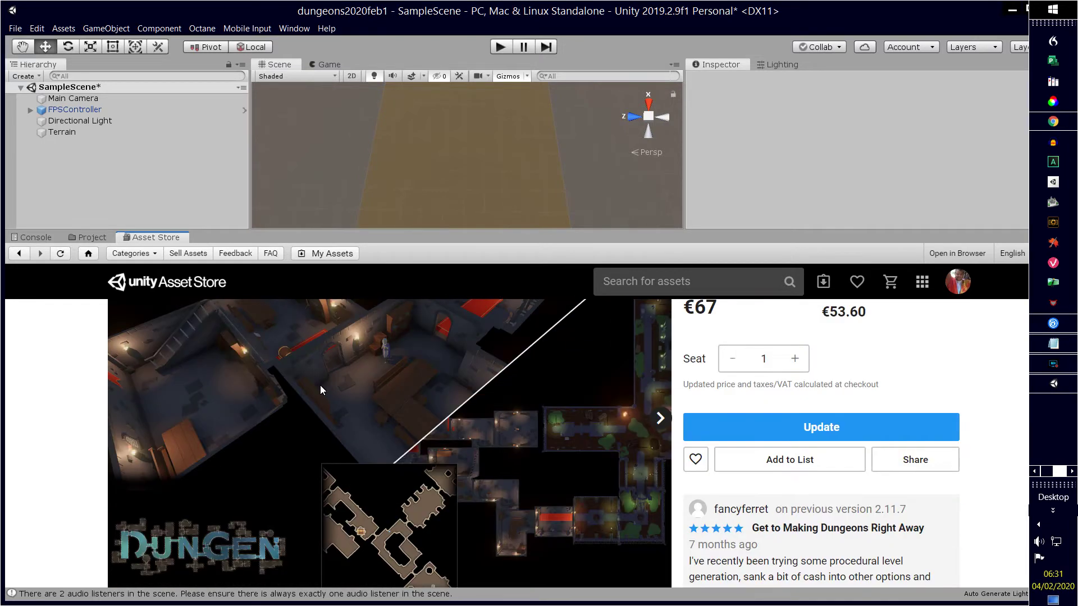
left_click(762, 422)
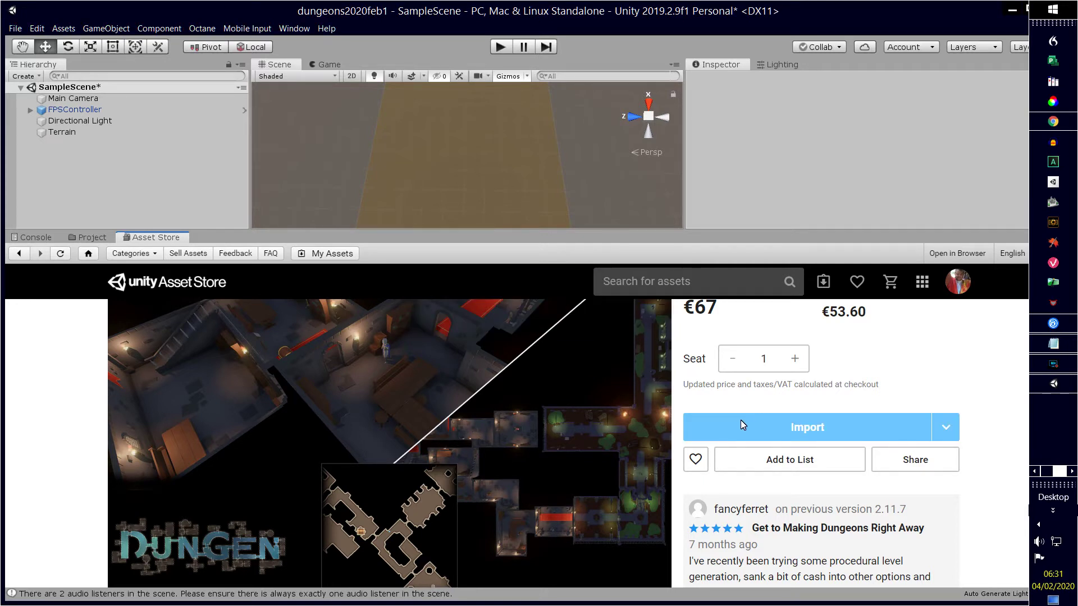
left_click(737, 424)
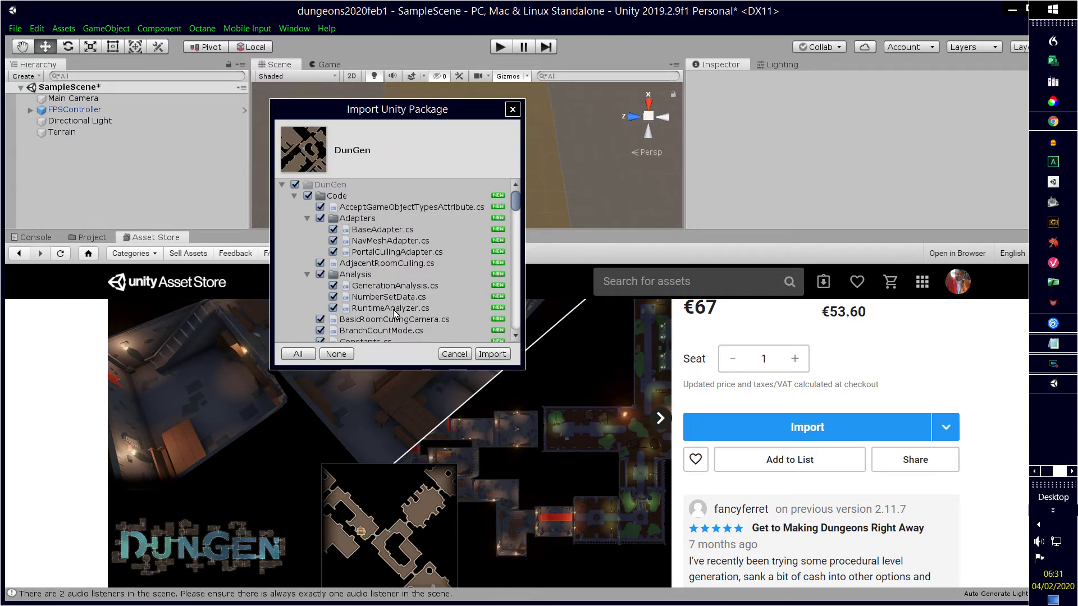
Step: Review the DunGen file list and import all its code, samples and 2D assets
scroll(416, 280, "down", 8)
scroll(417, 281, "down", 15)
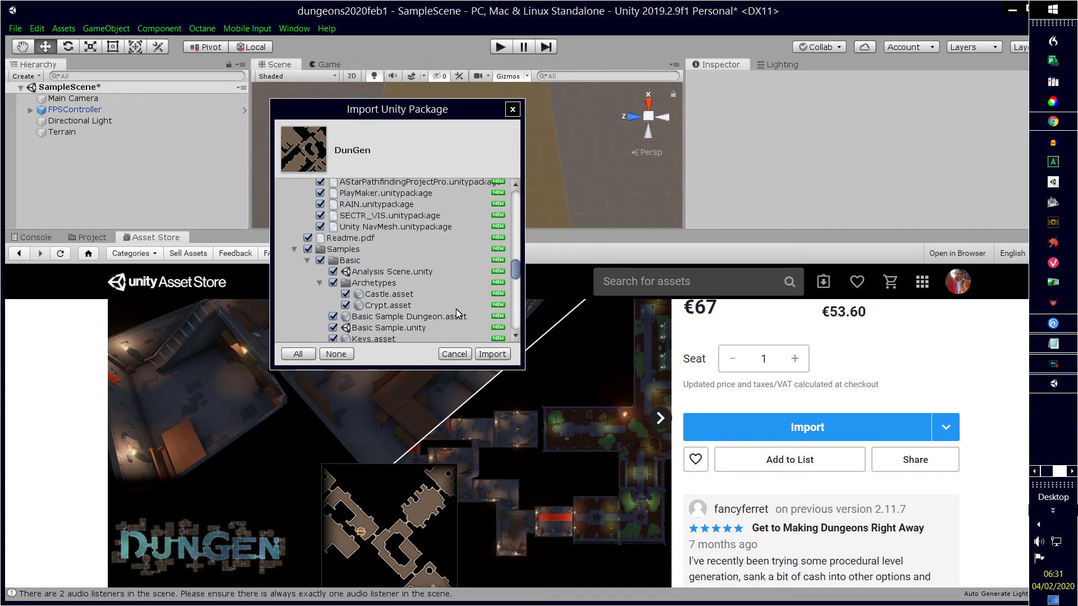
scroll(448, 321, "down", 3)
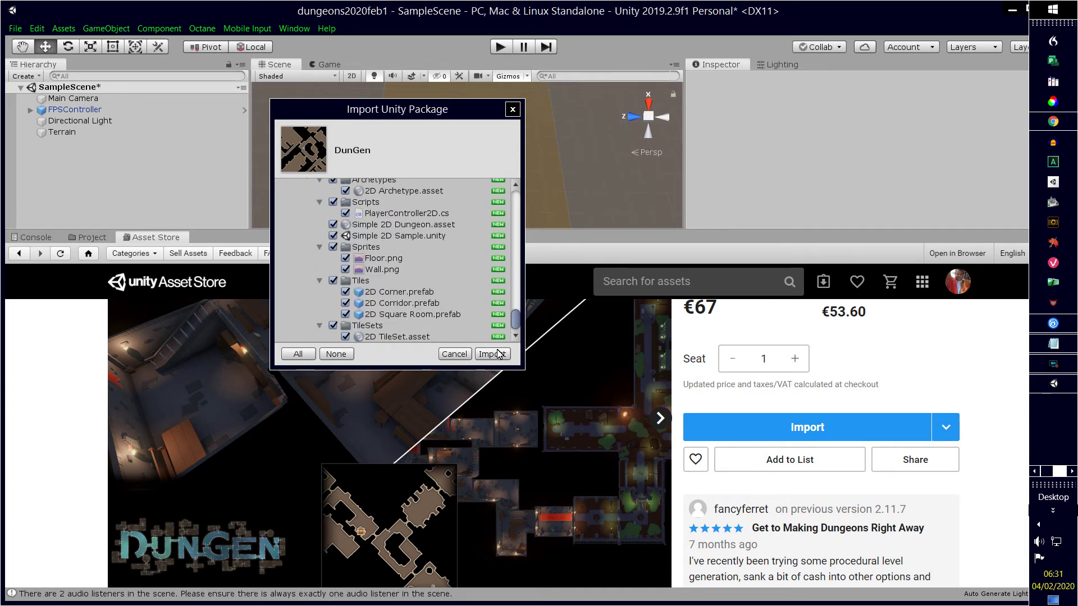
left_click(494, 354)
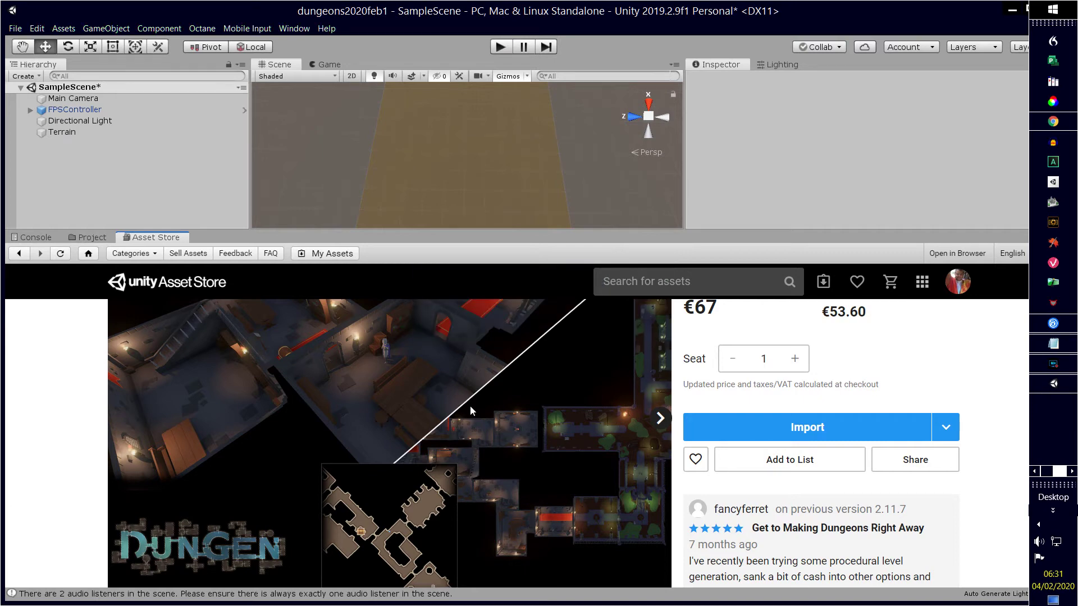
Step: Load the DunGen gallery's second item, a preview video the store cannot play
scroll(506, 407, "up", 3)
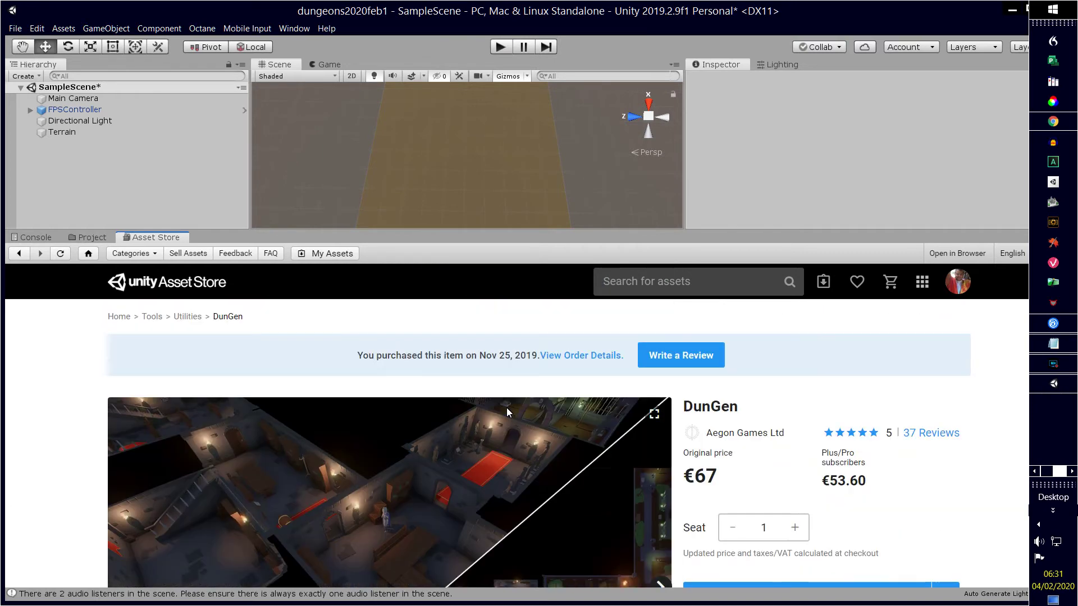
scroll(499, 411, "down", 9)
scroll(483, 423, "up", 4)
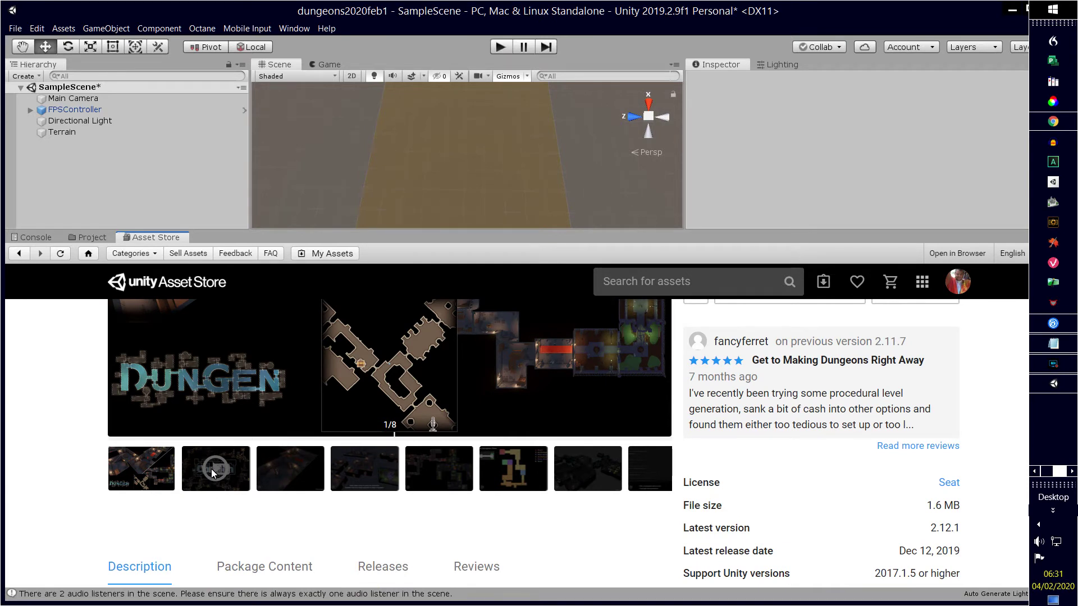
left_click(213, 473)
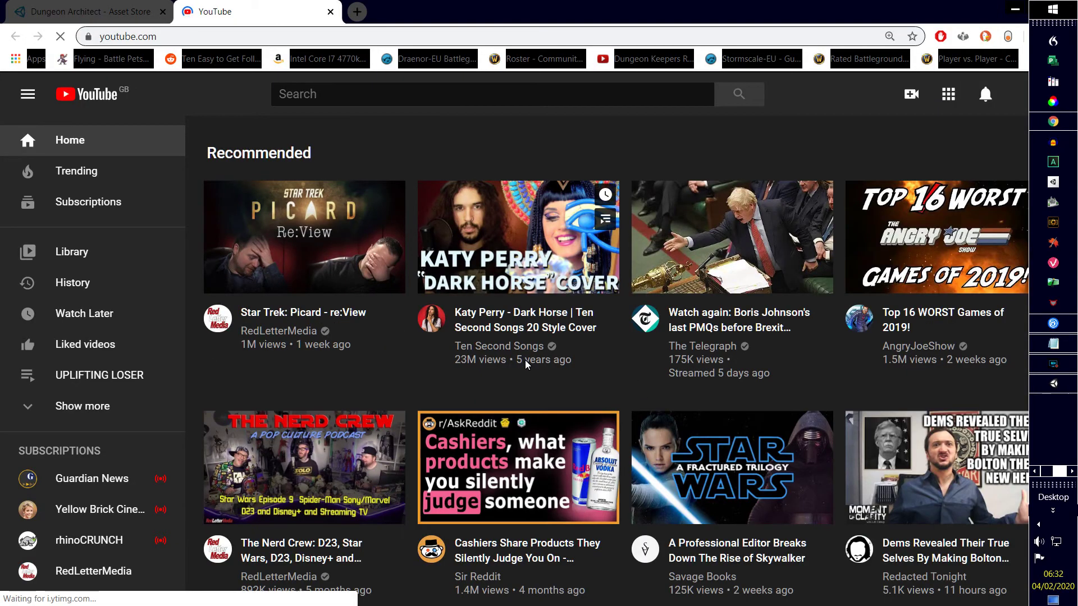
Step: In Chrome, view the Dungeon Architect tab, return to YouTube, and restore the window down
left_click(86, 8)
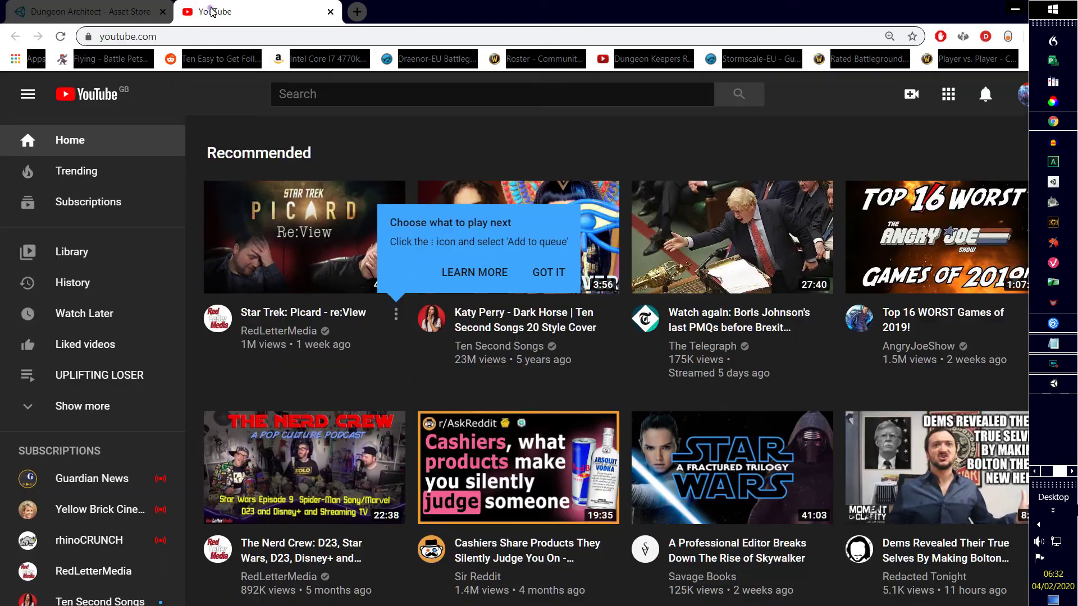
left_click(202, 10)
left_click(1030, 10)
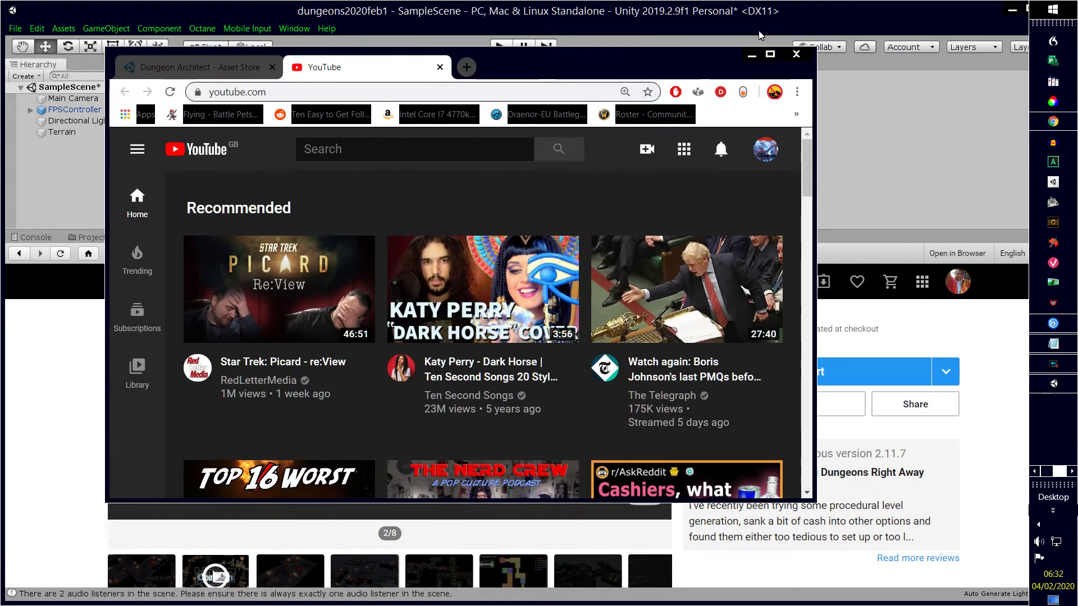
Step: Minimize Chrome, read through the DunGen description and features, then focus the Asset Store search field
left_click(751, 54)
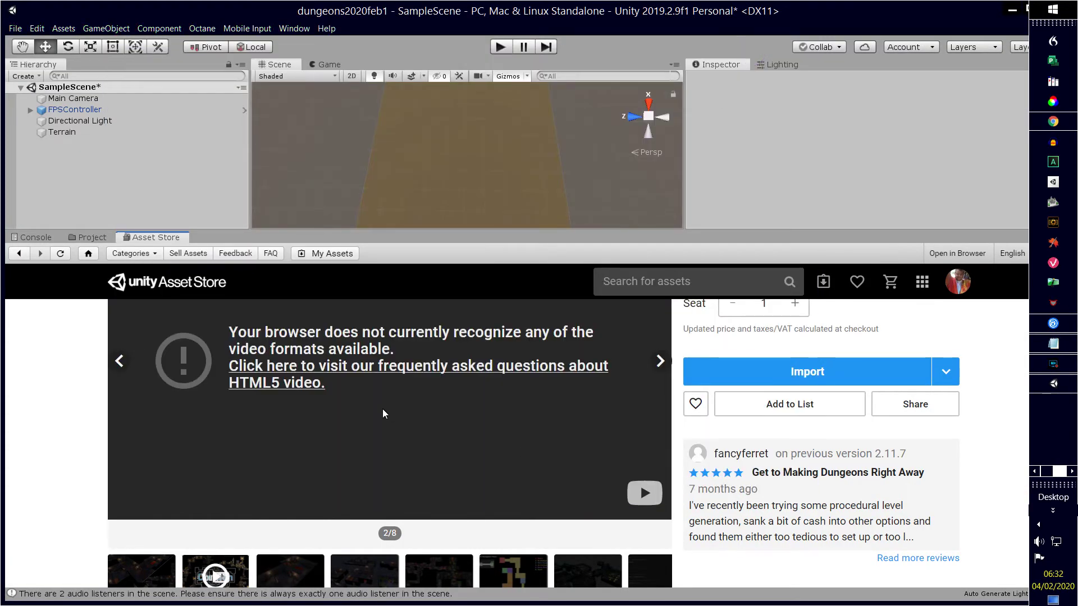
scroll(159, 472, "down", 4)
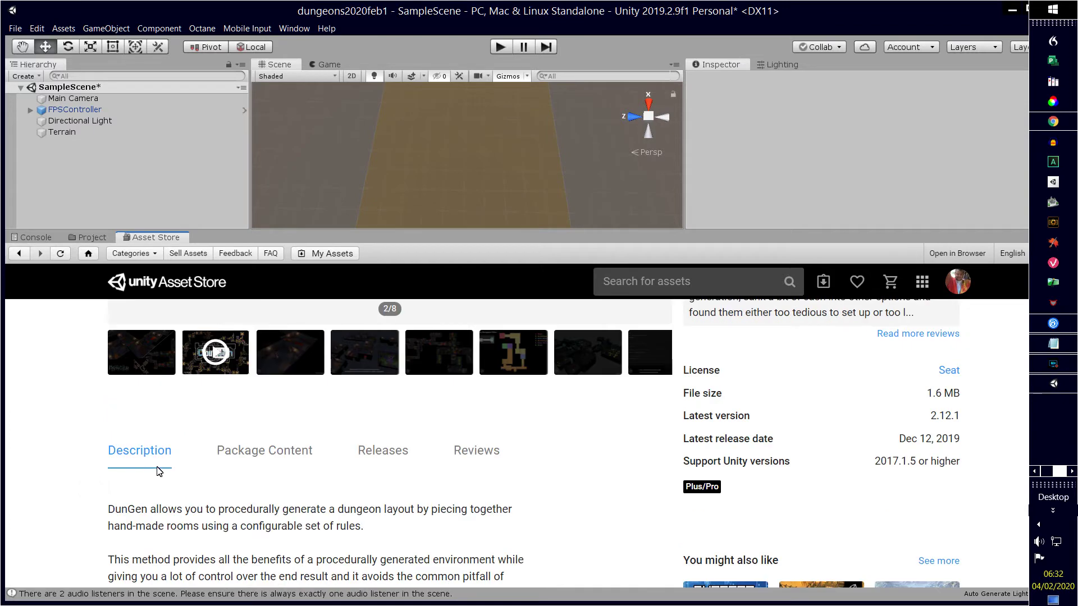
scroll(163, 466, "up", 4)
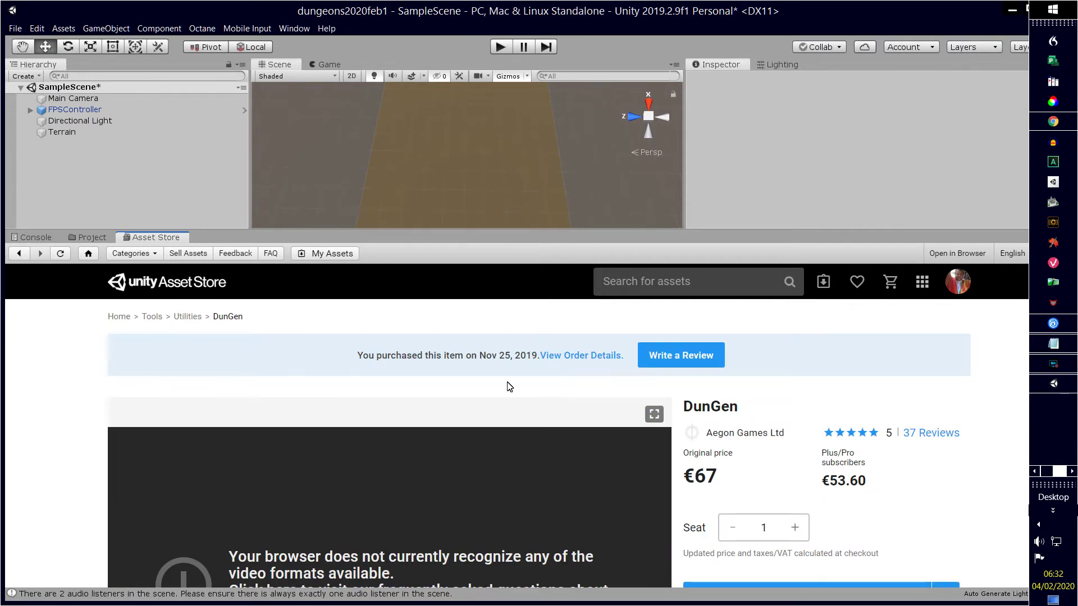
scroll(504, 384, "down", 1)
scroll(505, 387, "down", 12)
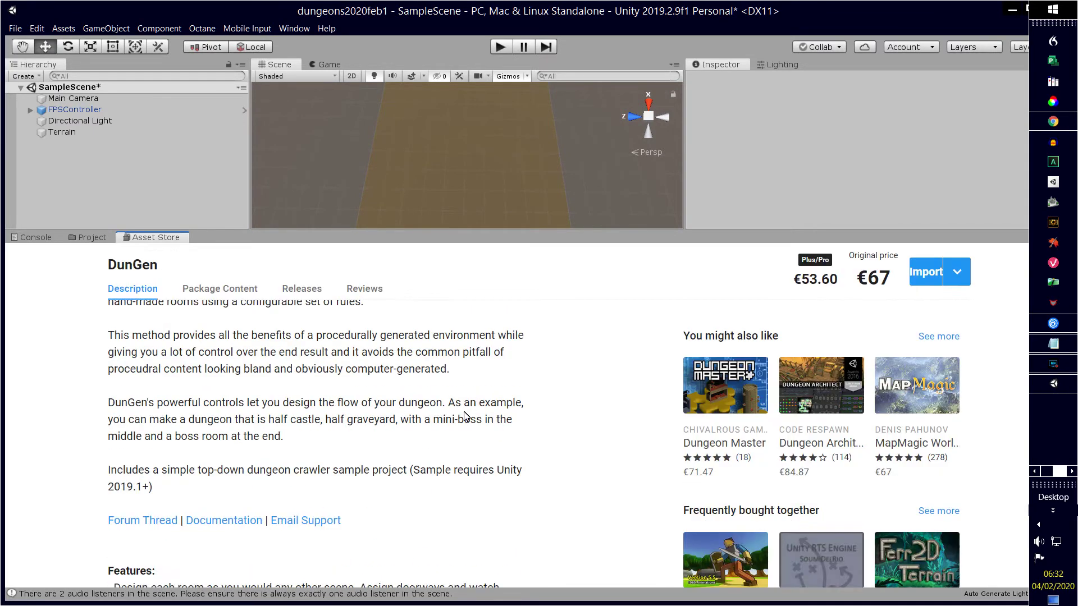
scroll(447, 425, "down", 2)
scroll(445, 426, "up", 6)
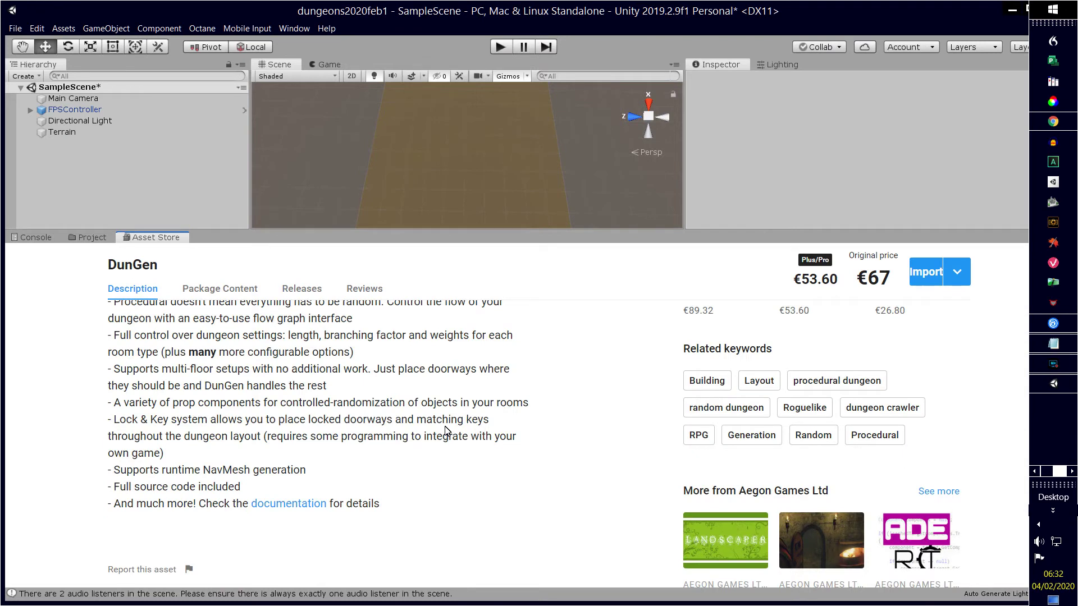
scroll(447, 431, "up", 5)
scroll(445, 429, "up", 10)
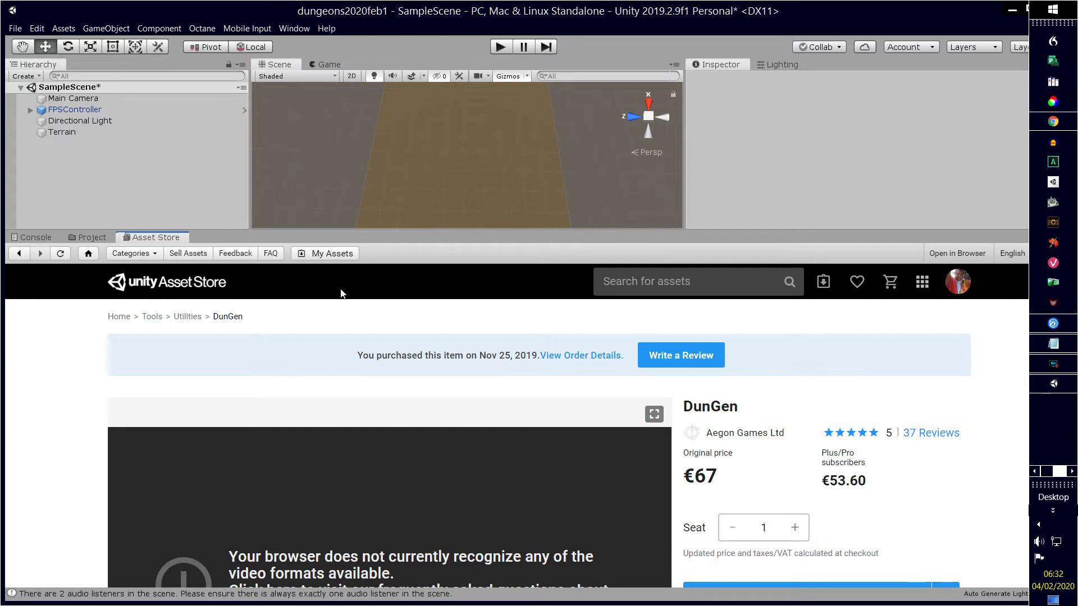
left_click(657, 284)
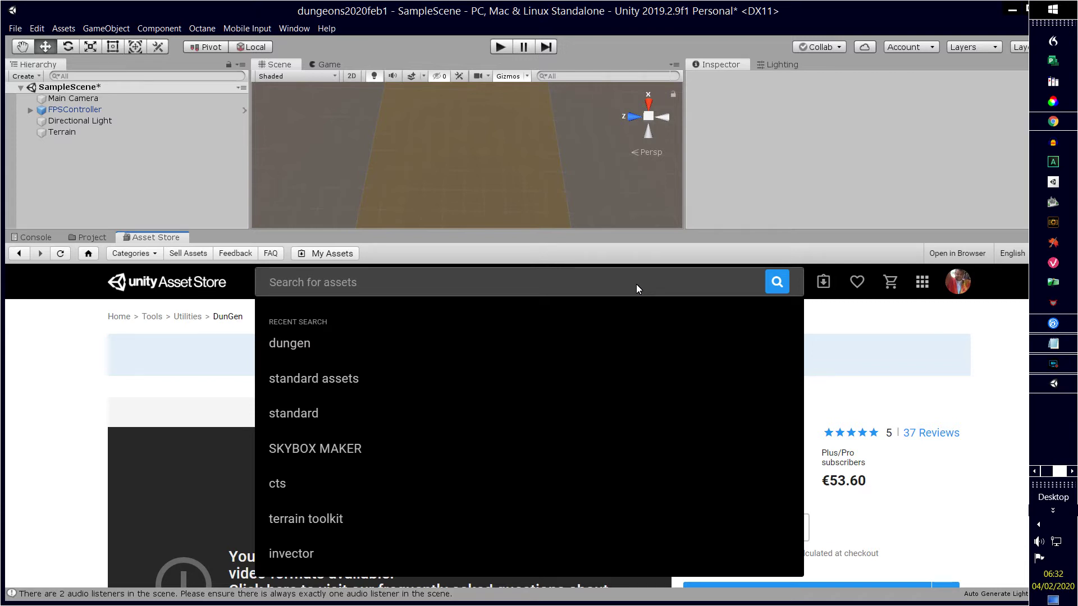
type("dungeon")
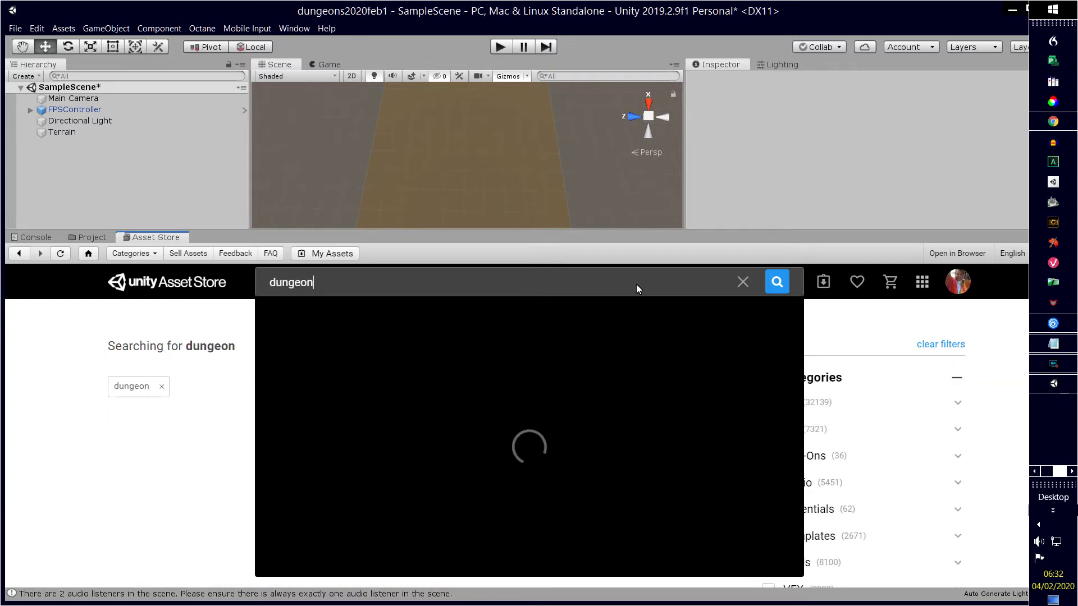
left_click(772, 281)
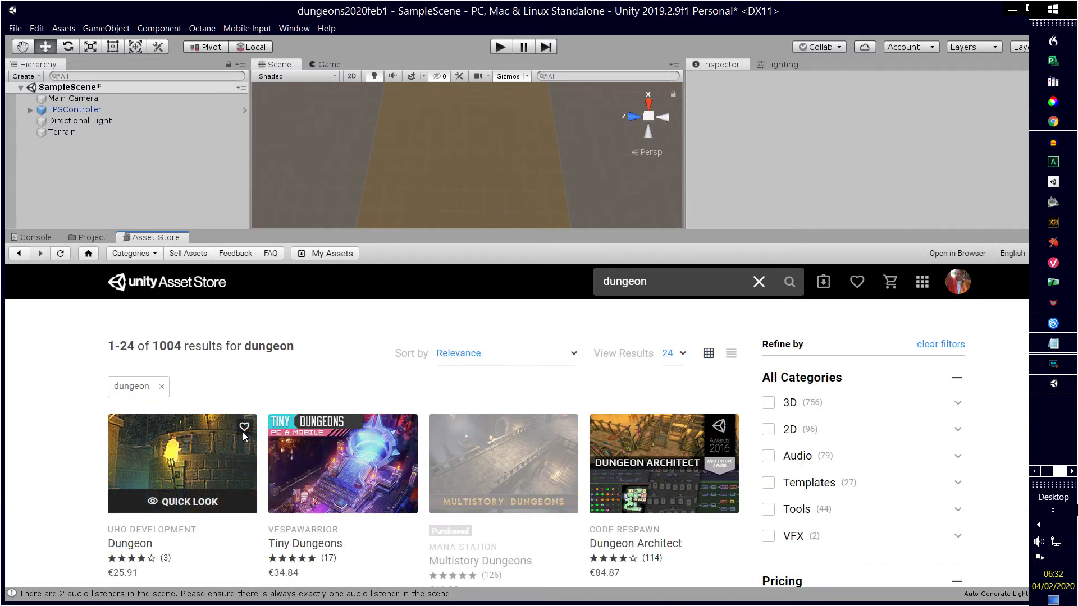
scroll(248, 435, "down", 1)
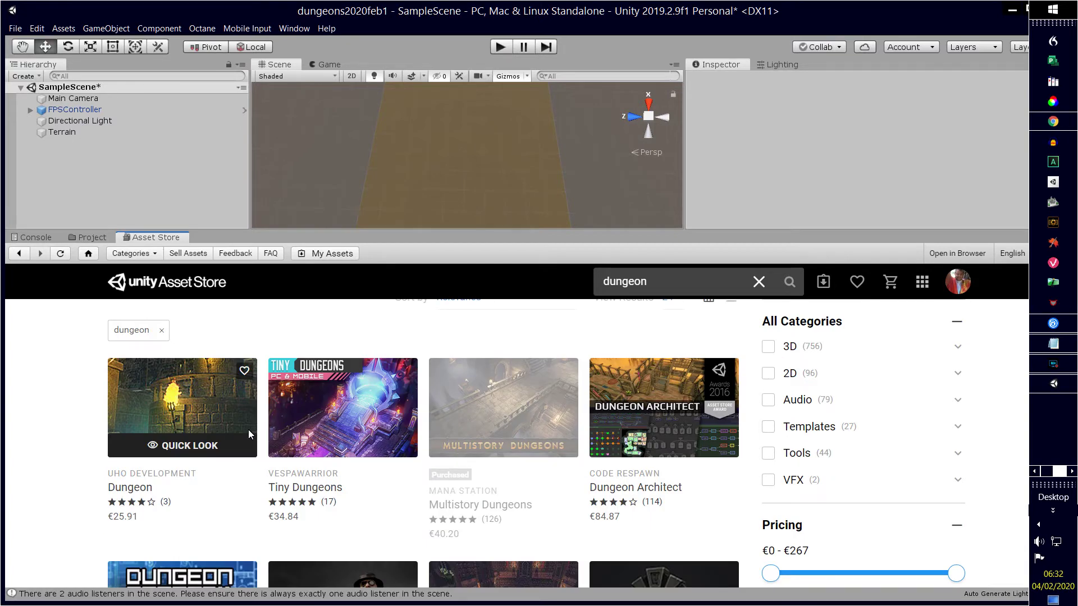
scroll(255, 420, "down", 1)
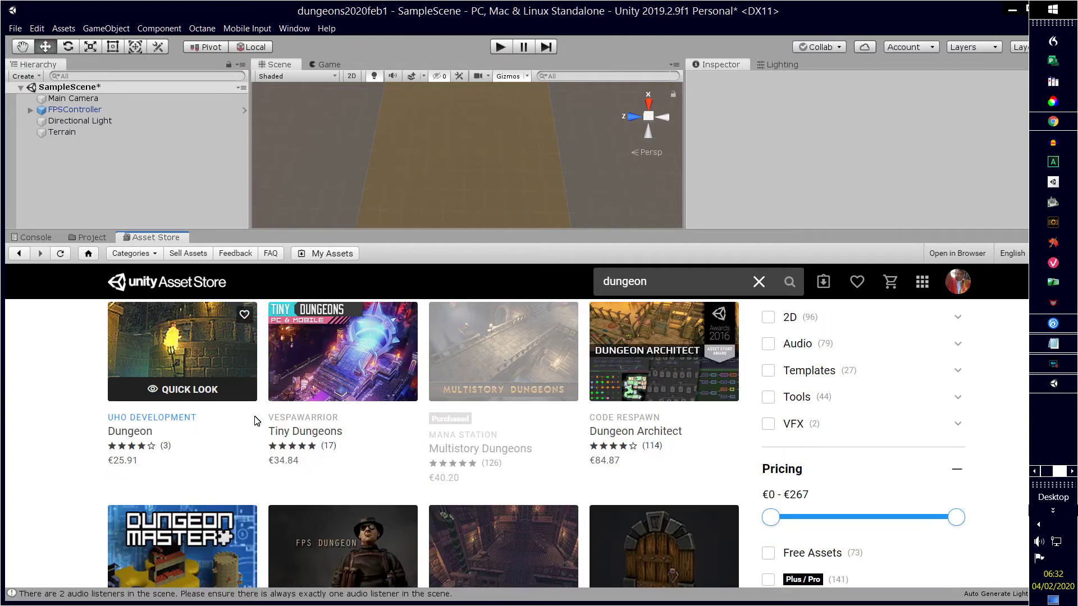
scroll(524, 409, "up", 2)
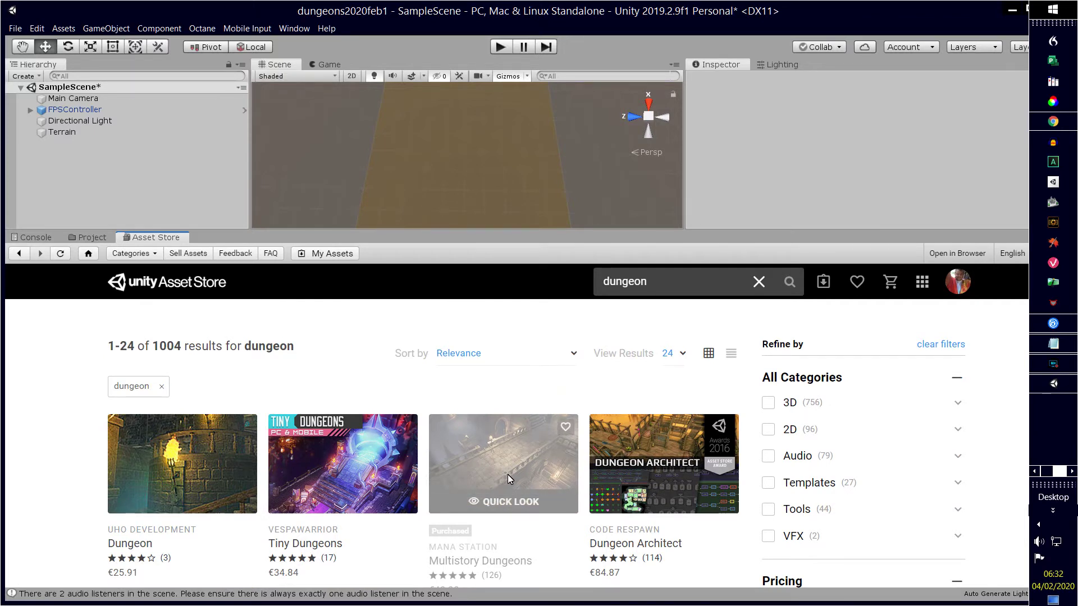
scroll(507, 474, "down", 2)
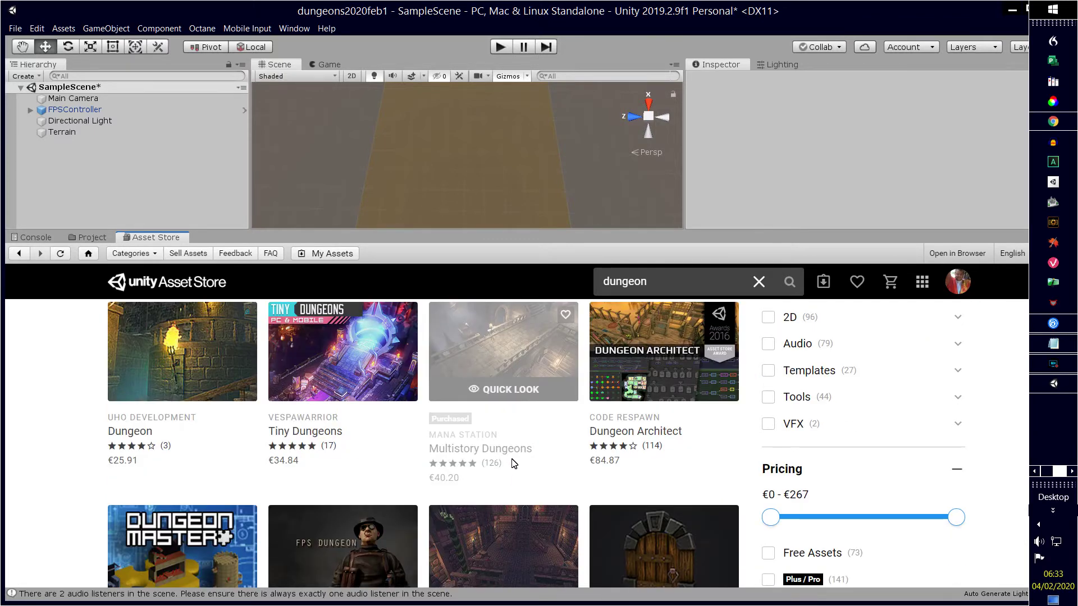
scroll(513, 463, "down", 2)
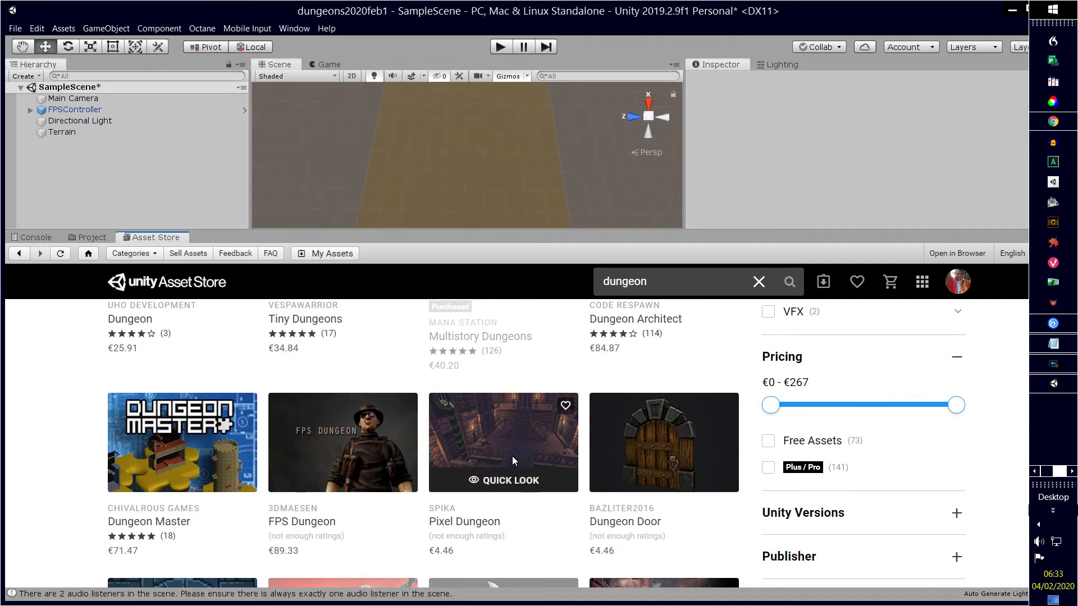
scroll(601, 465, "down", 1)
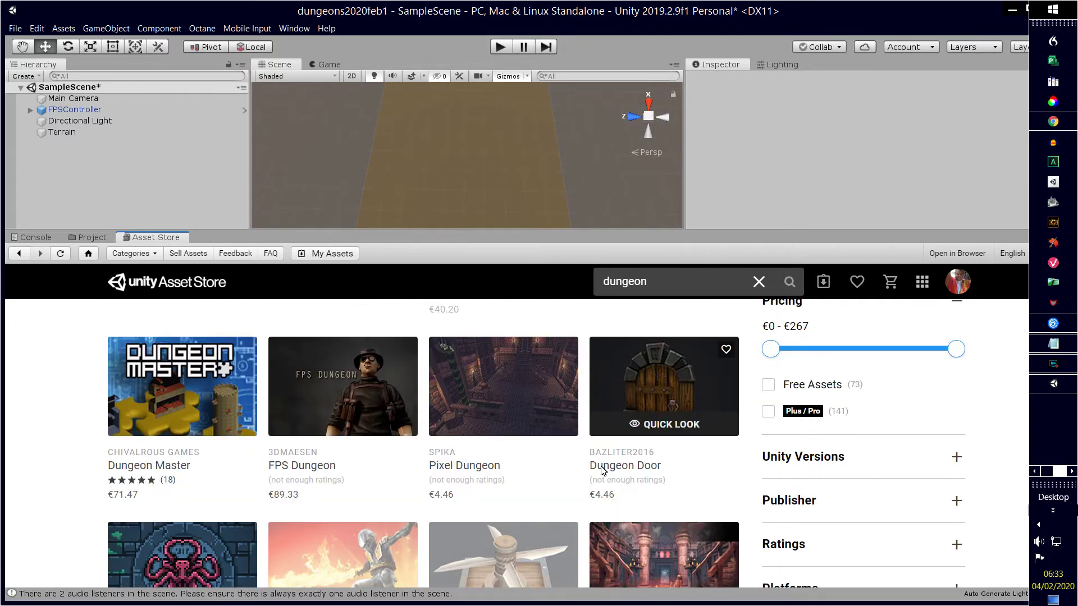
scroll(600, 470, "down", 1)
scroll(600, 468, "down", 1)
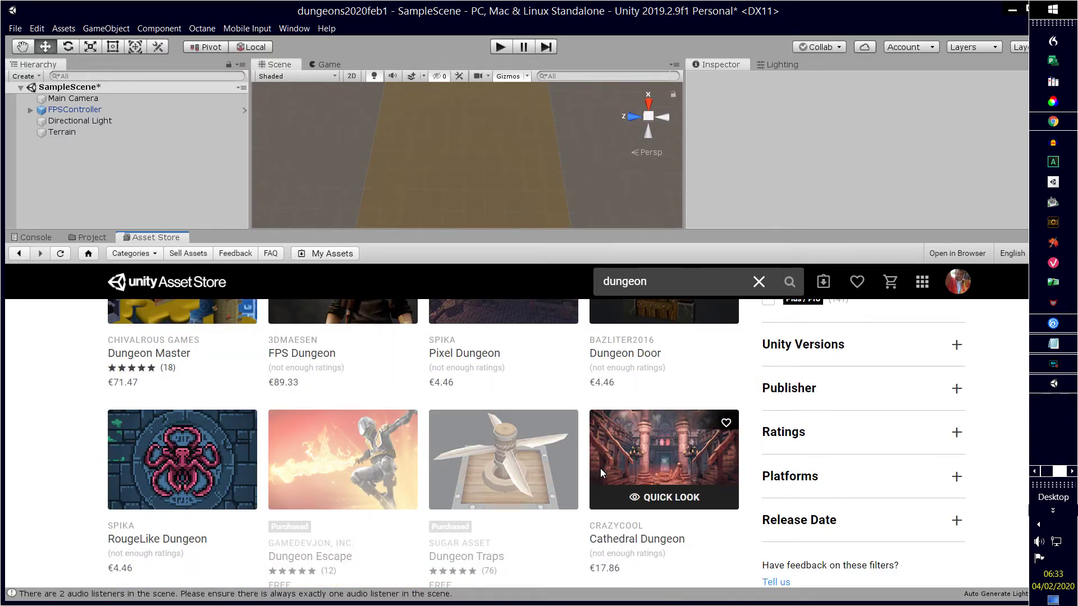
scroll(601, 468, "down", 1)
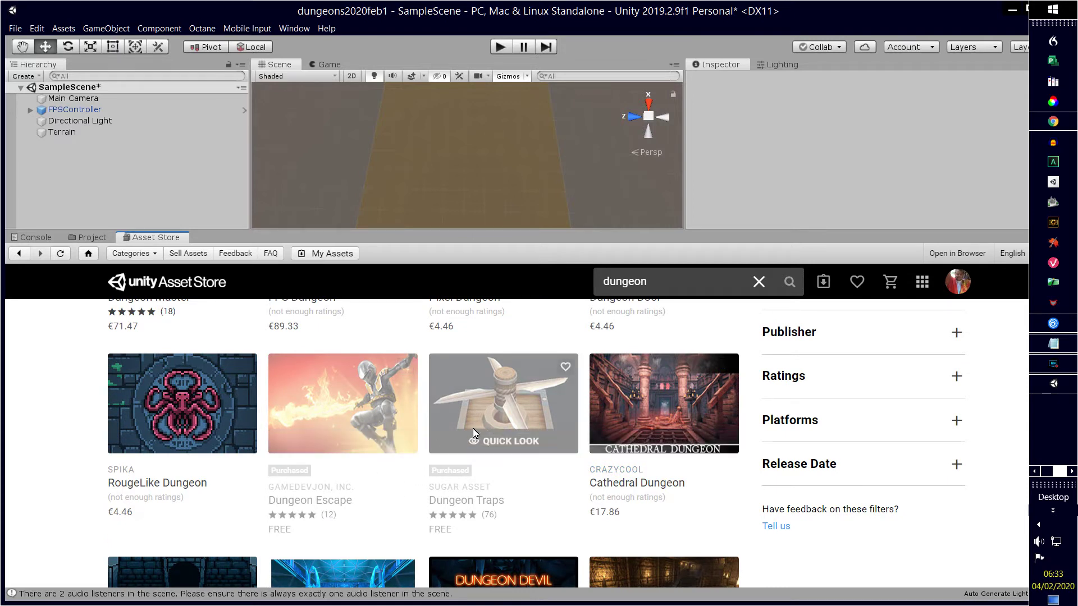
scroll(473, 429, "down", 3)
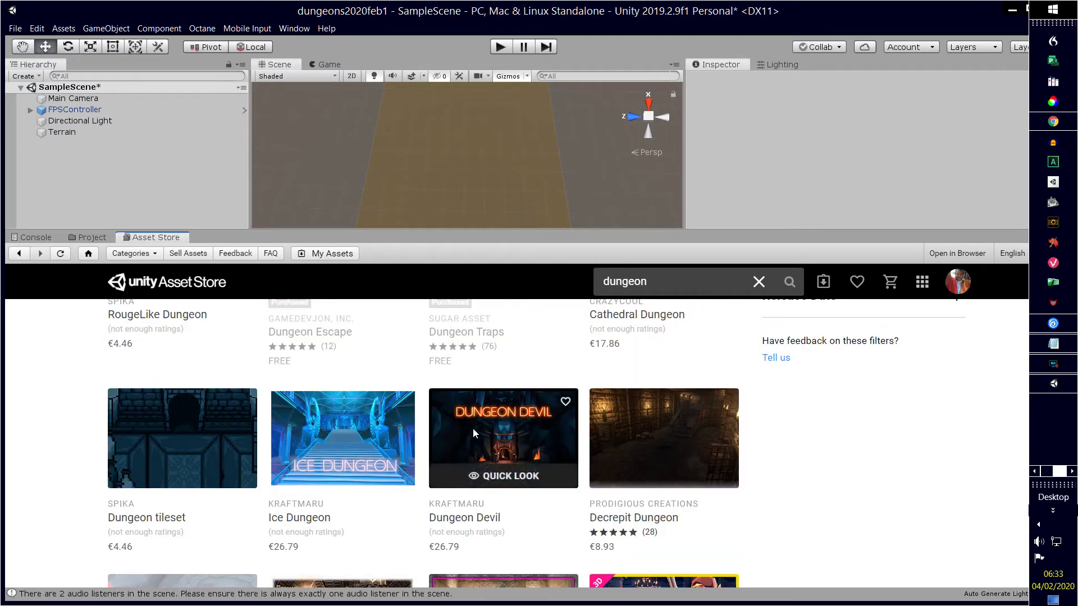
scroll(472, 428, "down", 3)
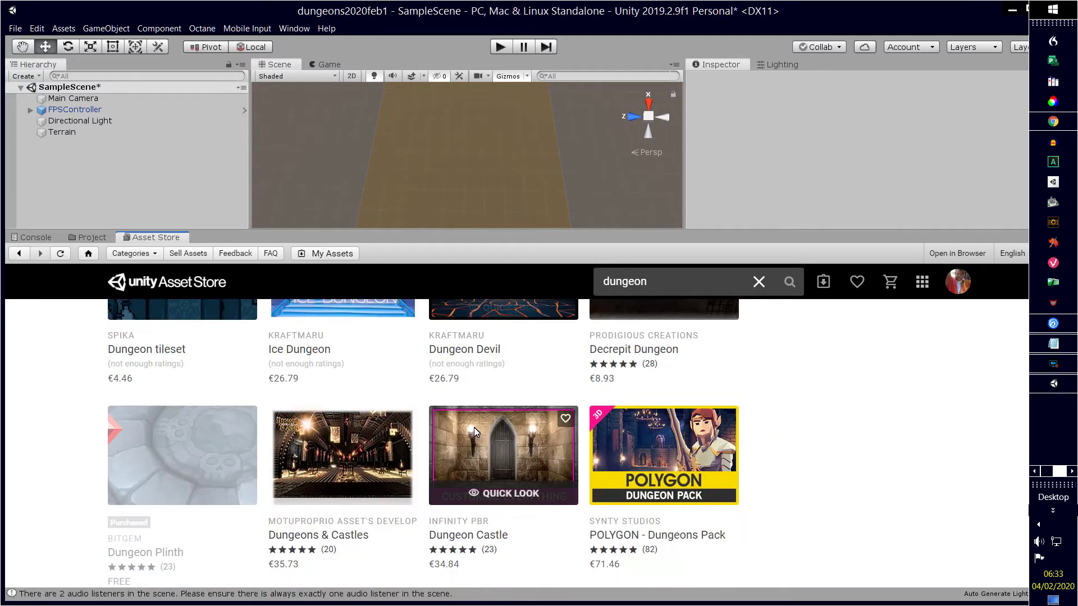
scroll(474, 426, "down", 3)
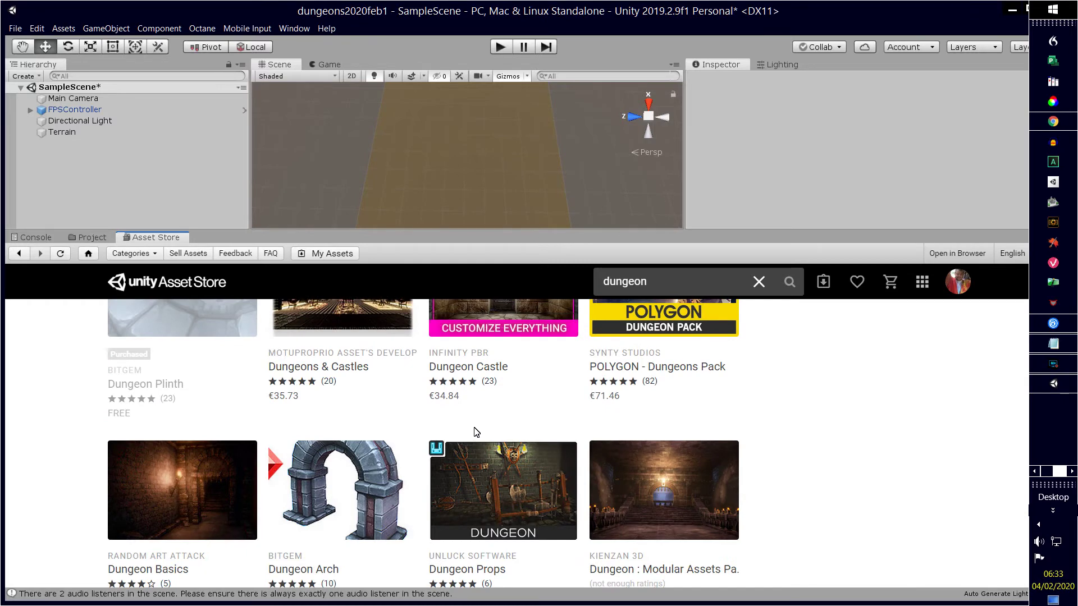
scroll(474, 427, "down", 4)
scroll(476, 429, "up", 11)
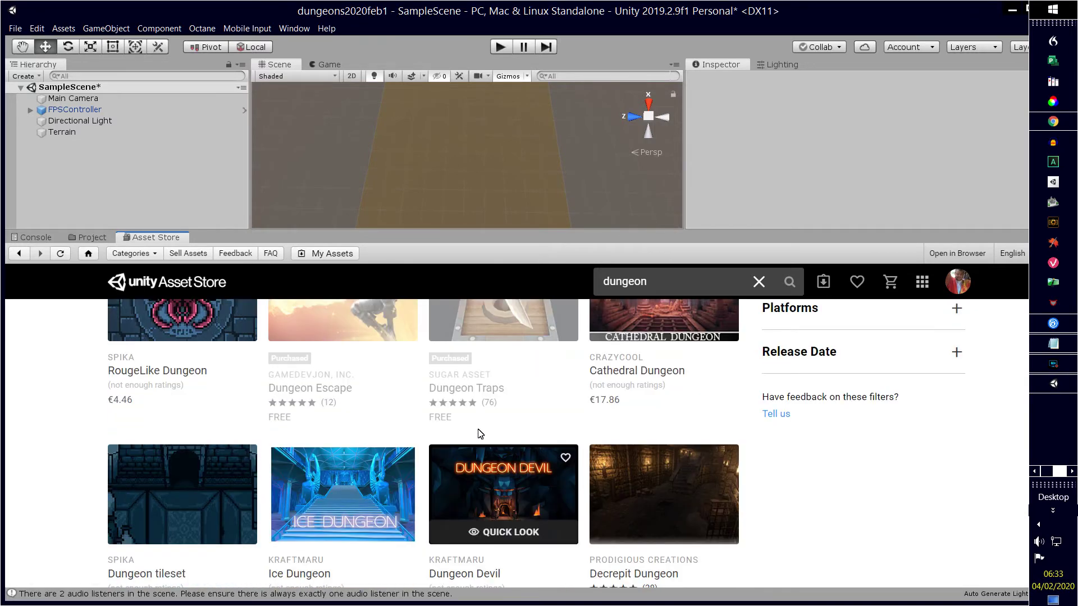
scroll(477, 429, "up", 9)
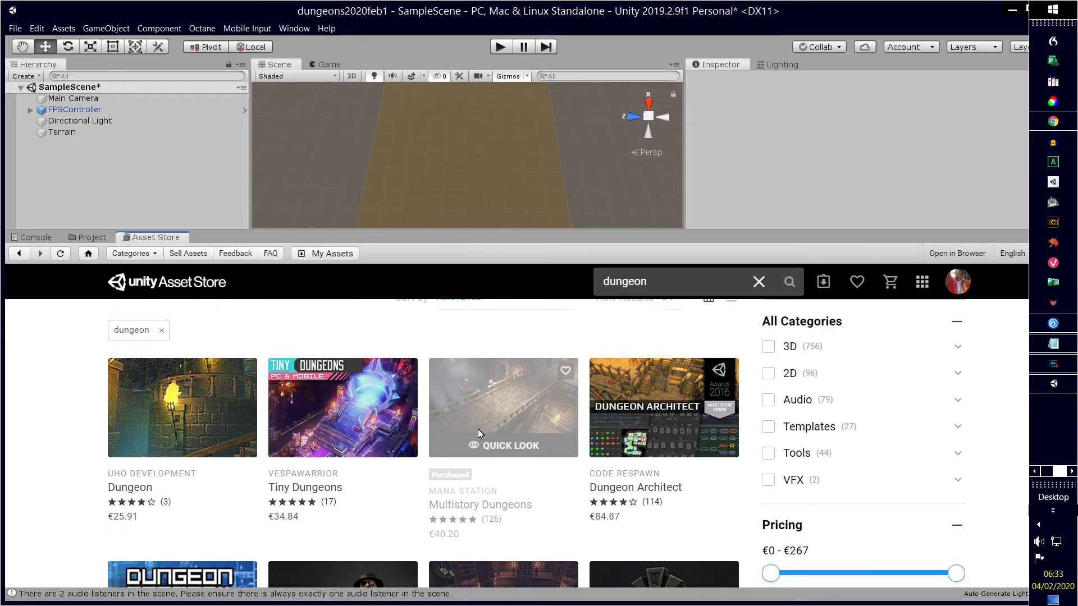
left_click(500, 395)
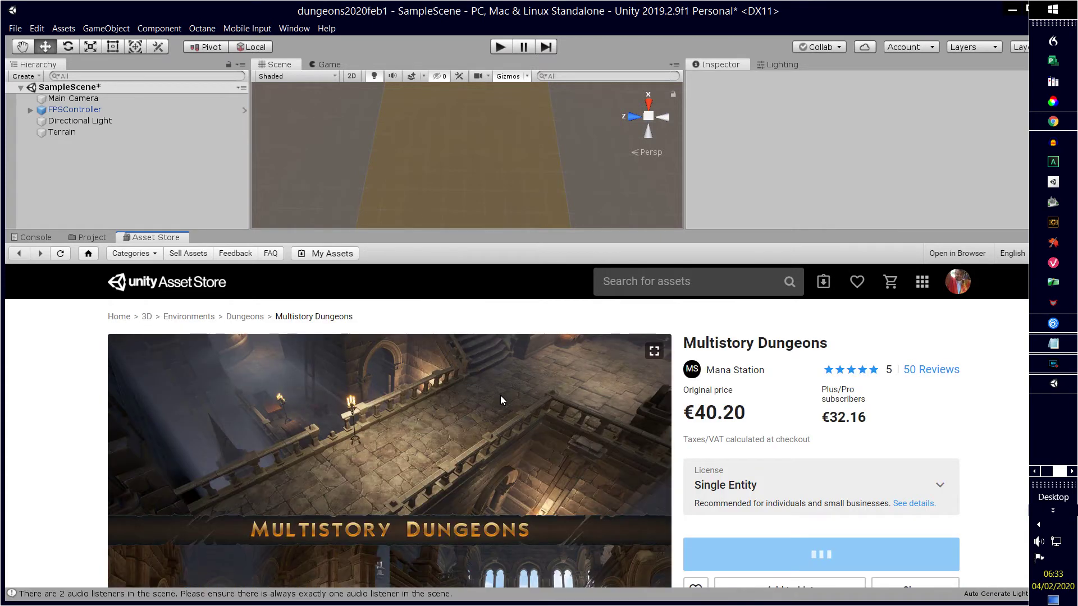
Step: View the fourth through eighth Multistory Dungeons gallery pictures
scroll(432, 445, "down", 3)
scroll(432, 446, "down", 2)
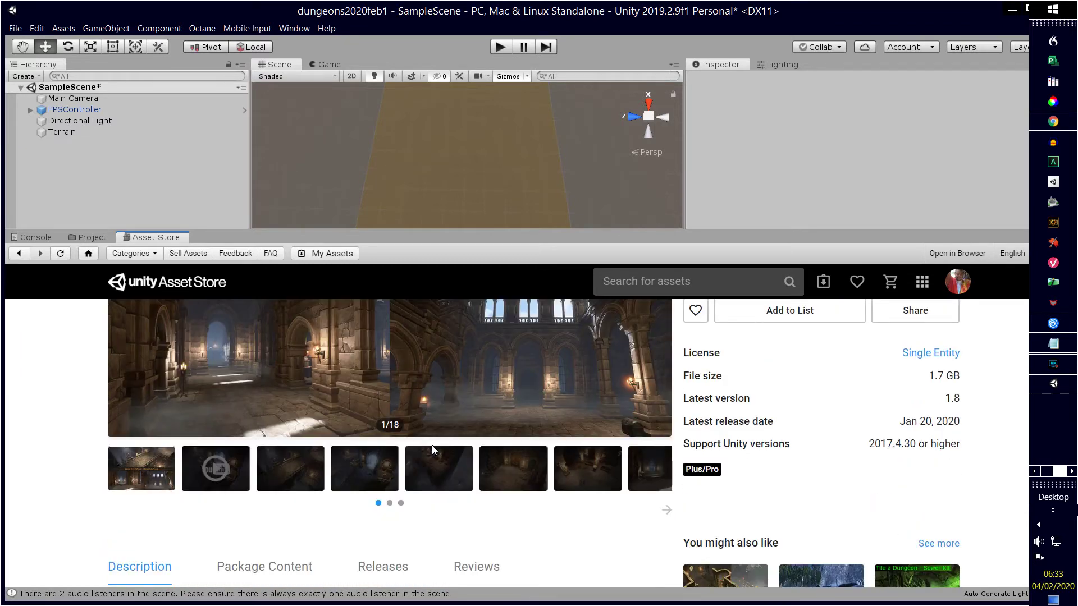
scroll(387, 424, "down", 1)
scroll(386, 419, "up", 2)
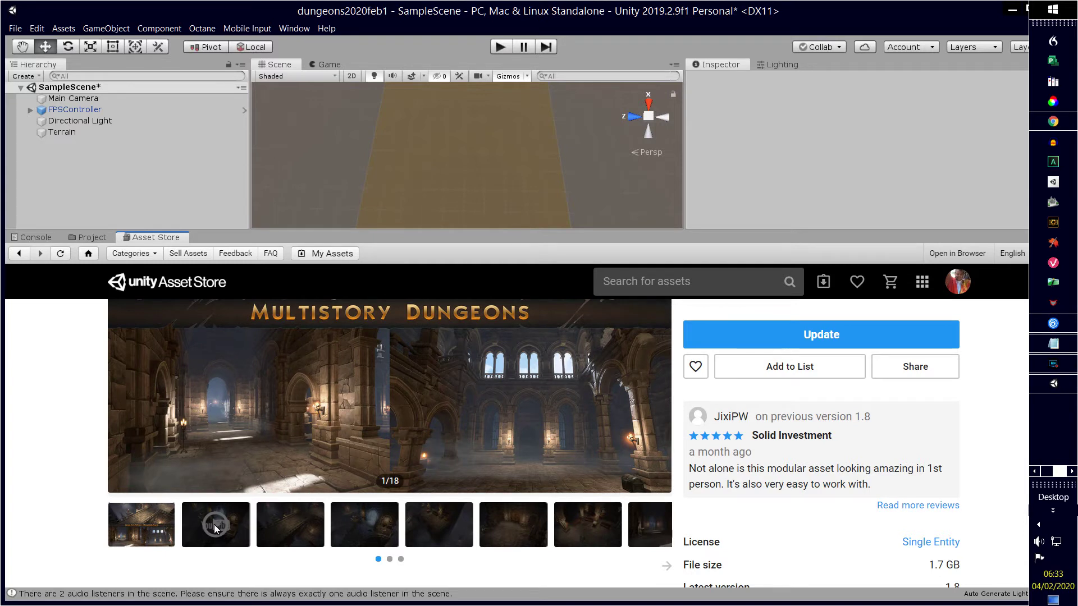
left_click(350, 526)
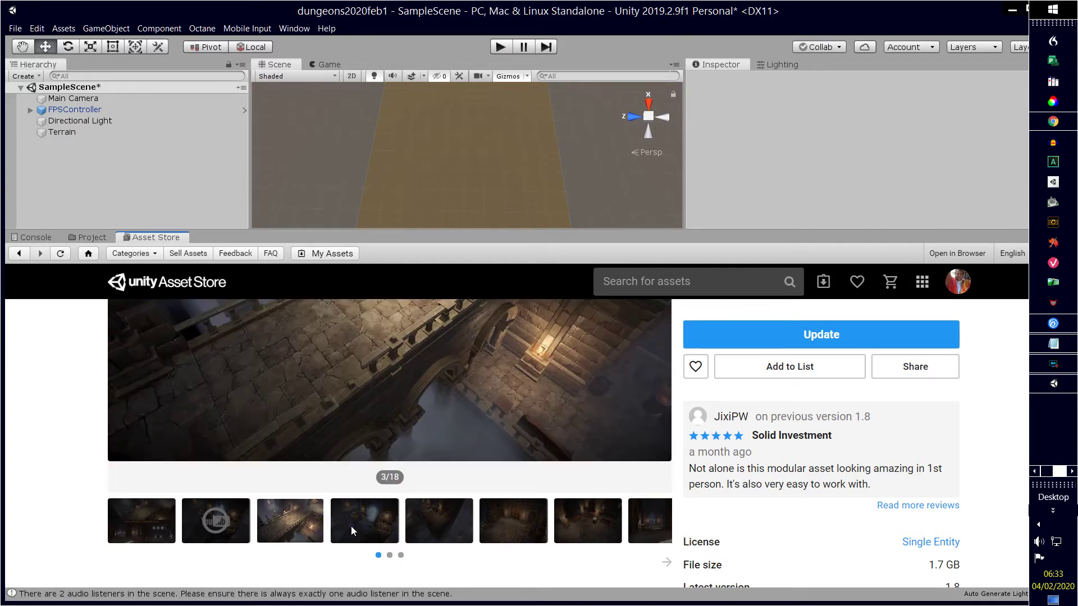
left_click(438, 520)
left_click(513, 520)
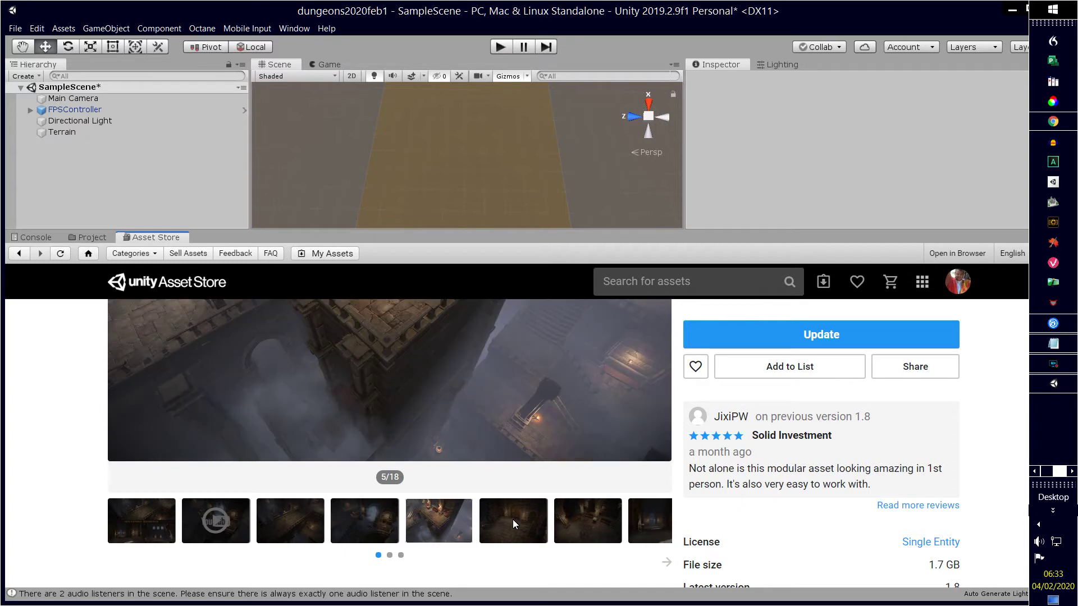
scroll(515, 415, "up", 2)
scroll(515, 401, "down", 2)
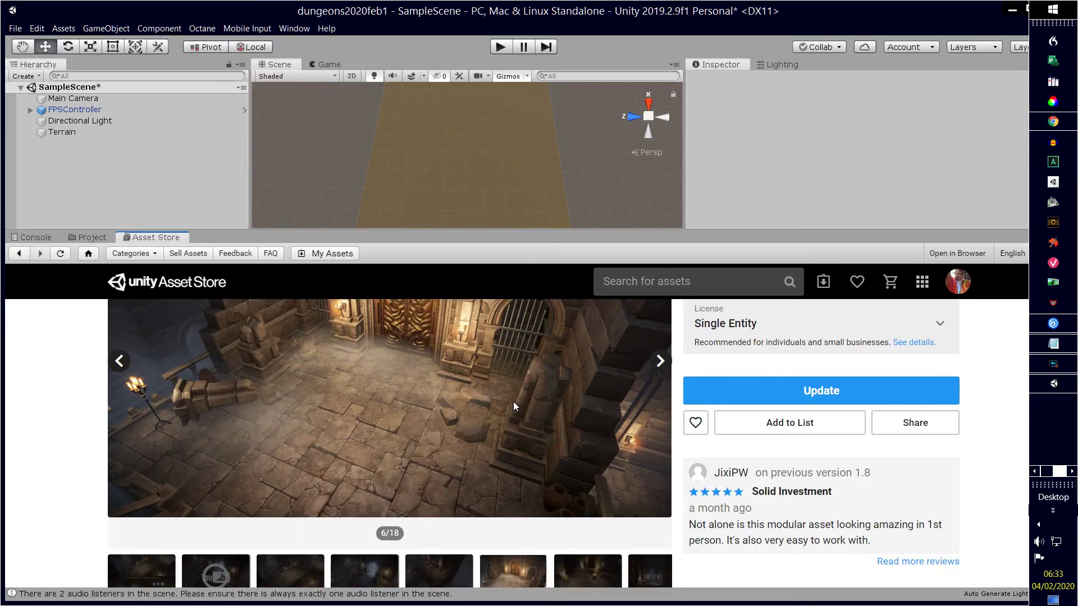
left_click(575, 519)
left_click(653, 529)
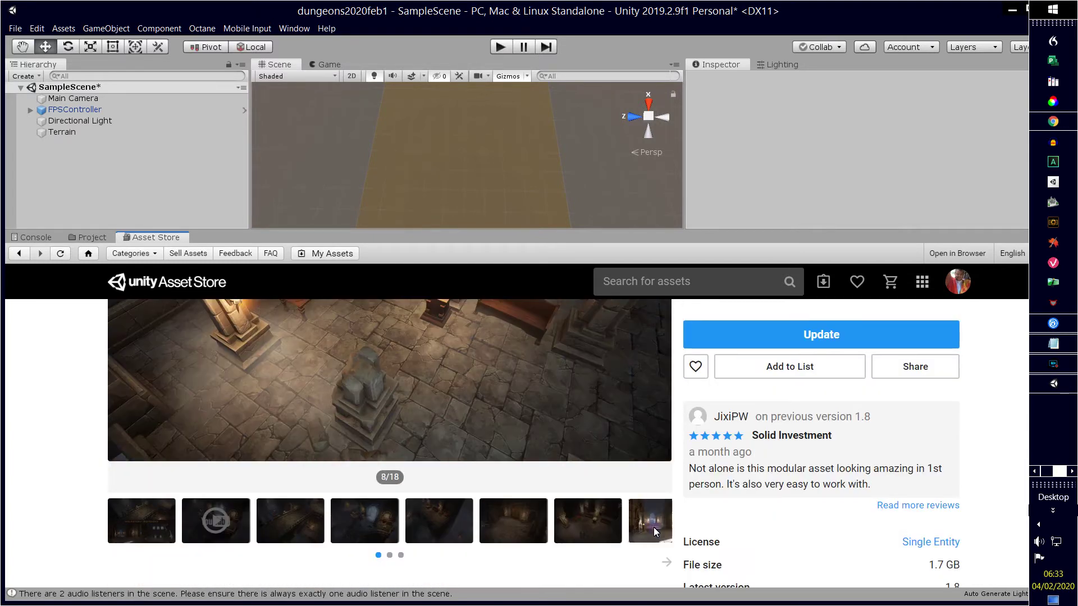
Step: Advance the gallery to the next picture, then return to the dungeon search results
scroll(459, 399, "up", 3)
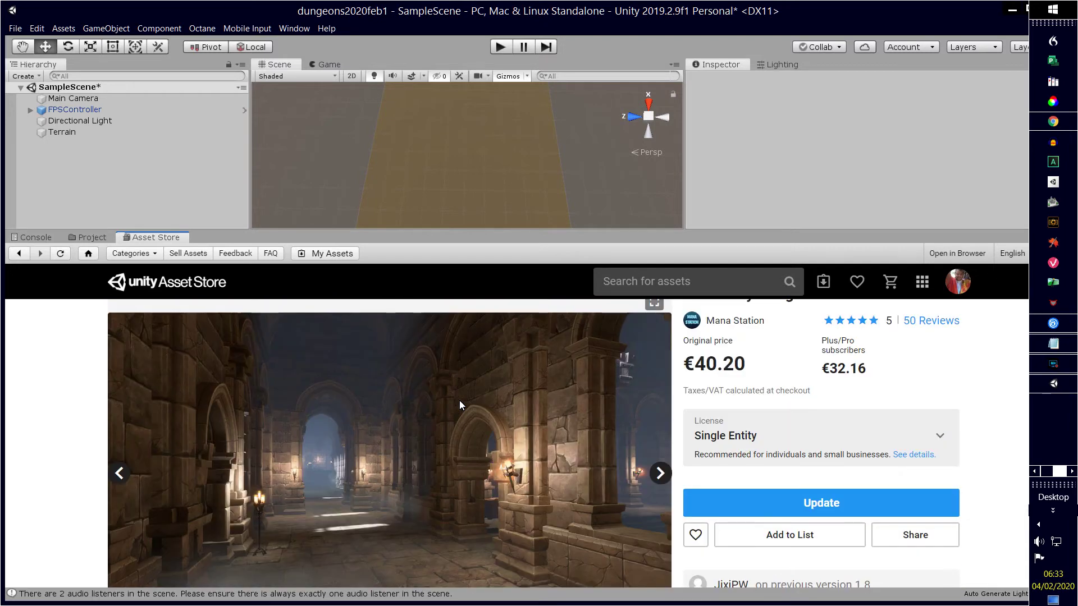
scroll(459, 405, "down", 1)
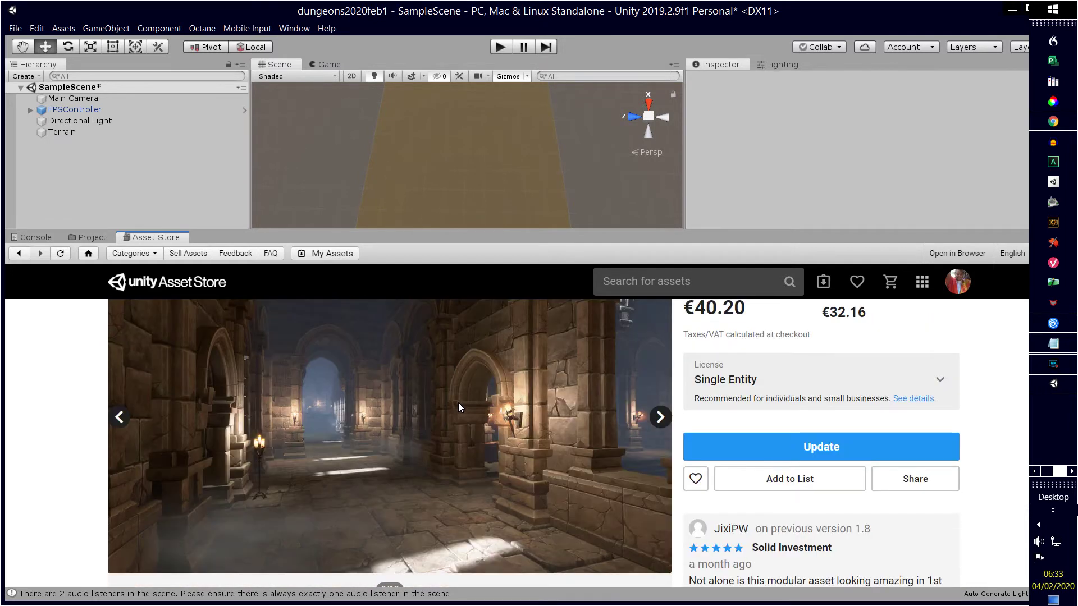
left_click(660, 418)
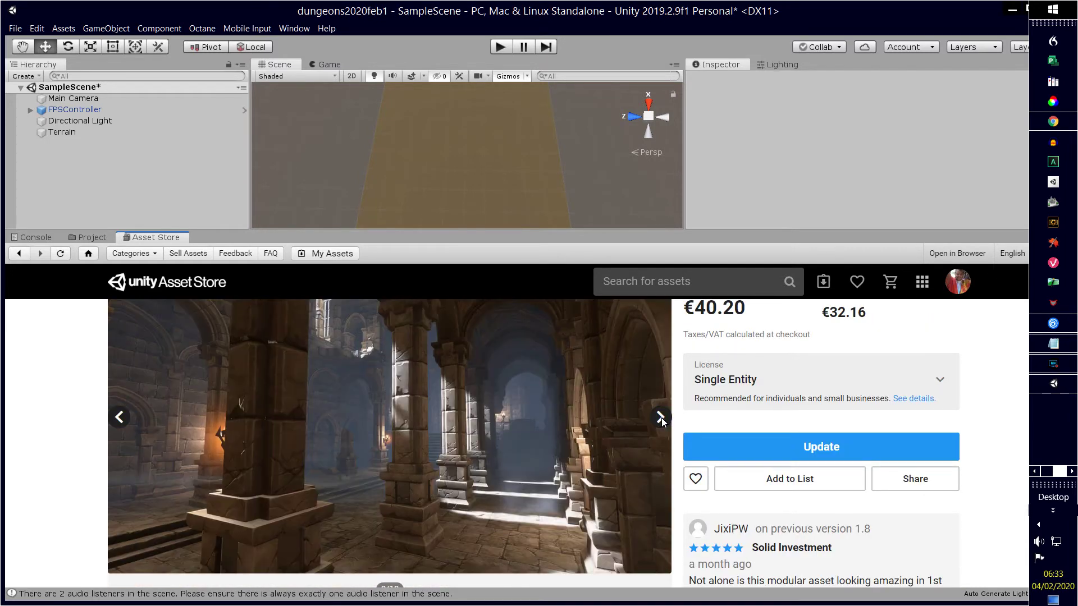
scroll(563, 448, "down", 3)
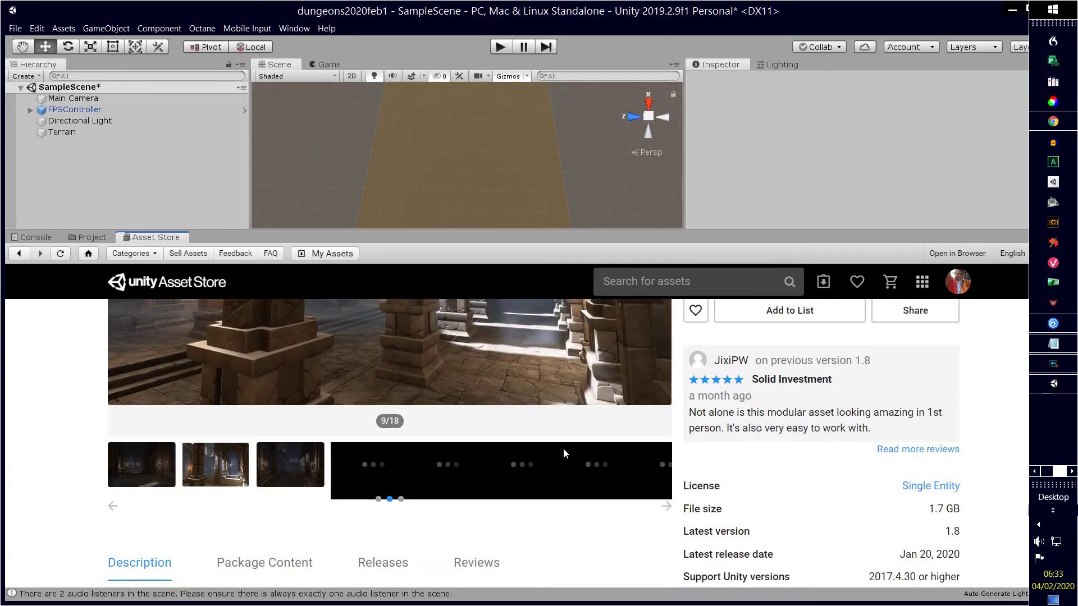
scroll(563, 449, "up", 4)
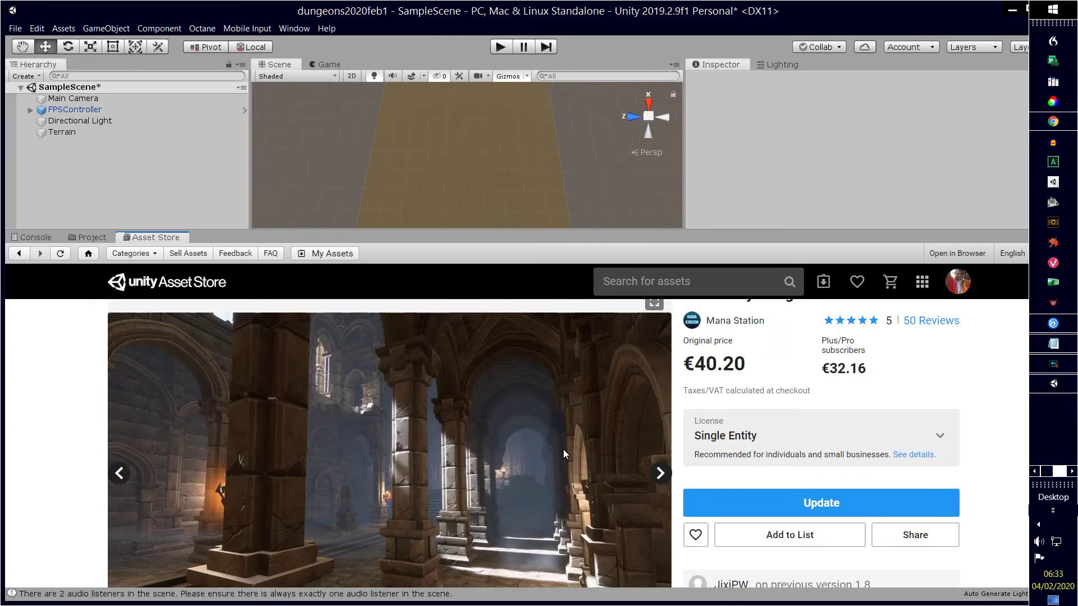
scroll(563, 454, "up", 2)
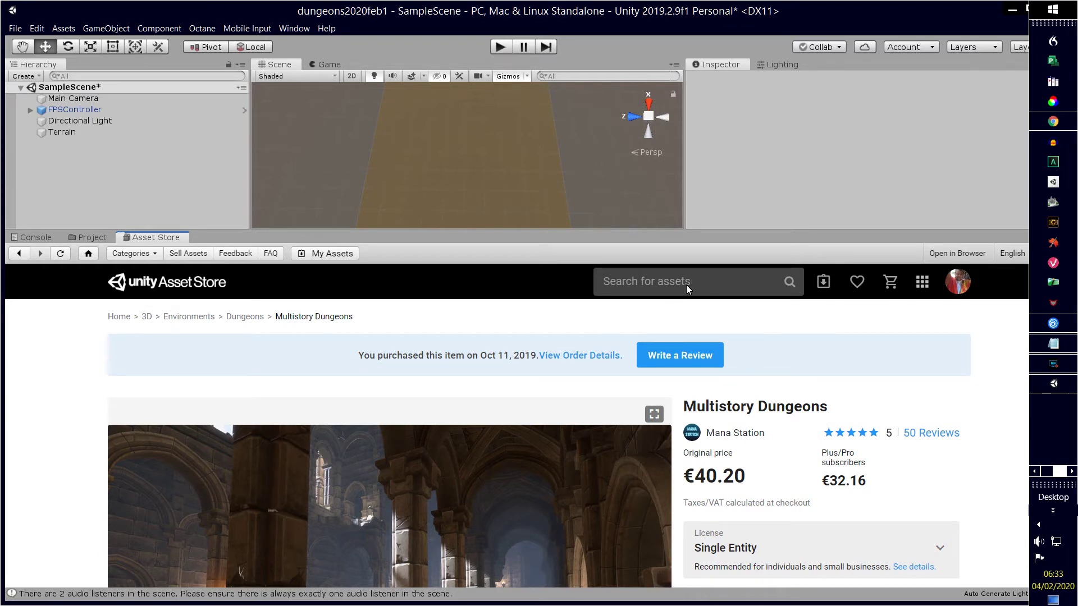
left_click(19, 253)
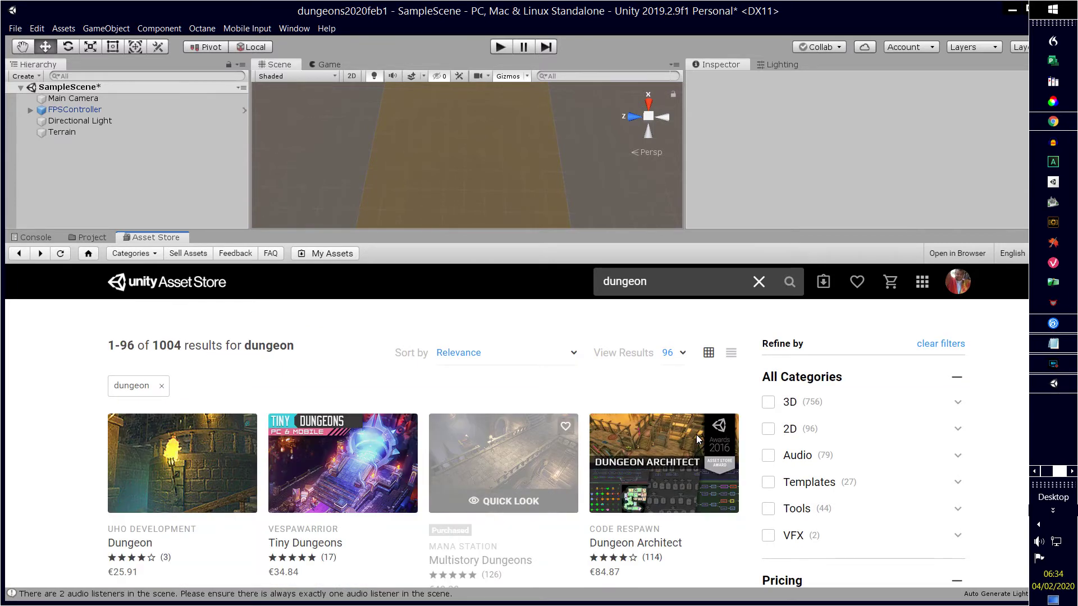
Step: Lower the Pricing filter's maximum to €106 and scroll through the dungeon results
scroll(761, 413, "down", 2)
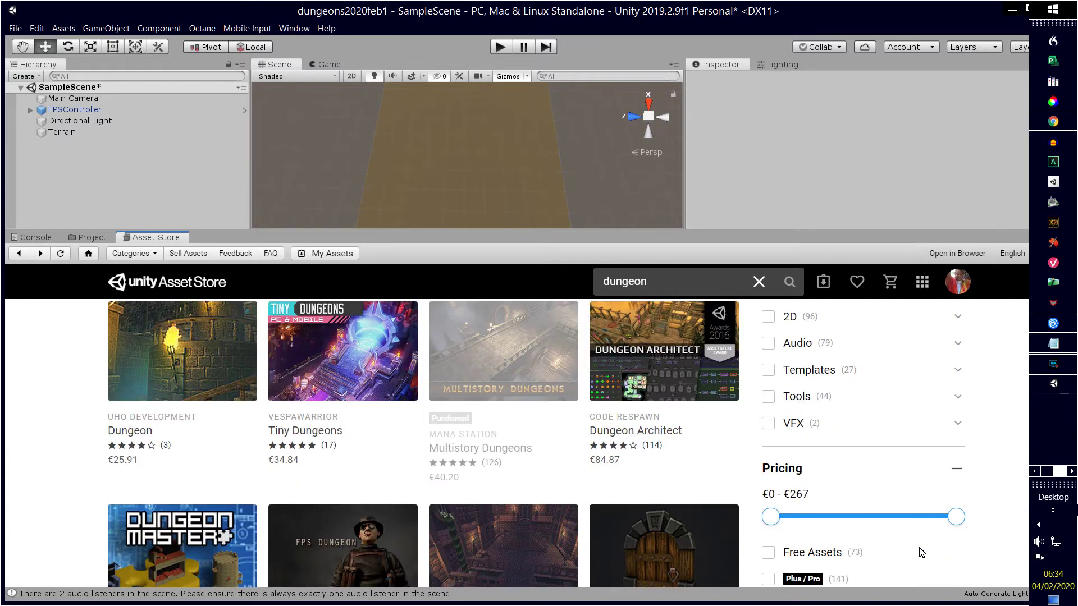
left_click_drag(957, 519, 783, 521)
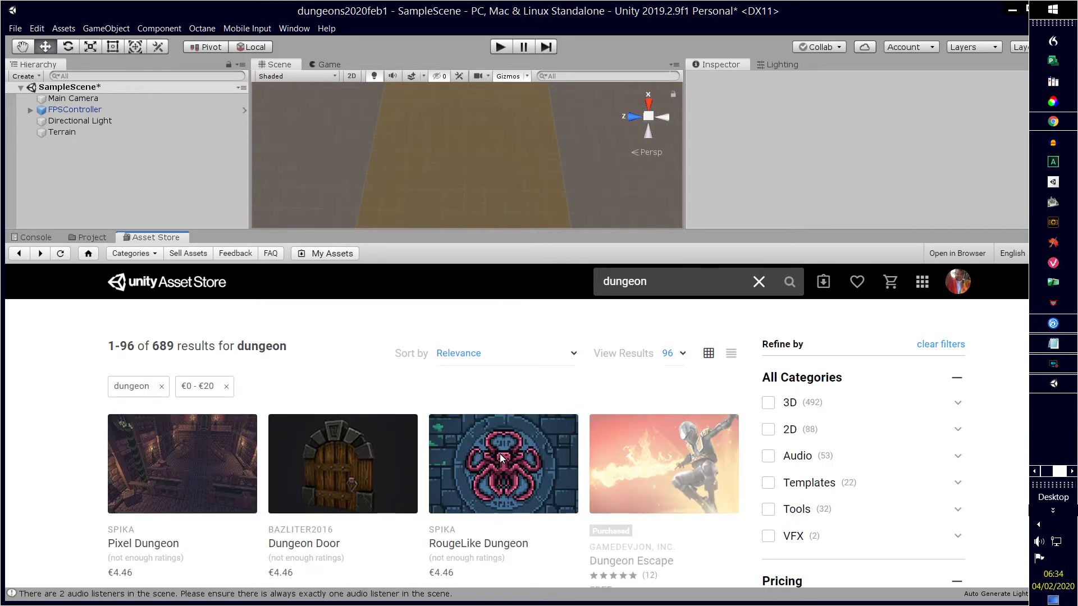
scroll(507, 435, "down", 1)
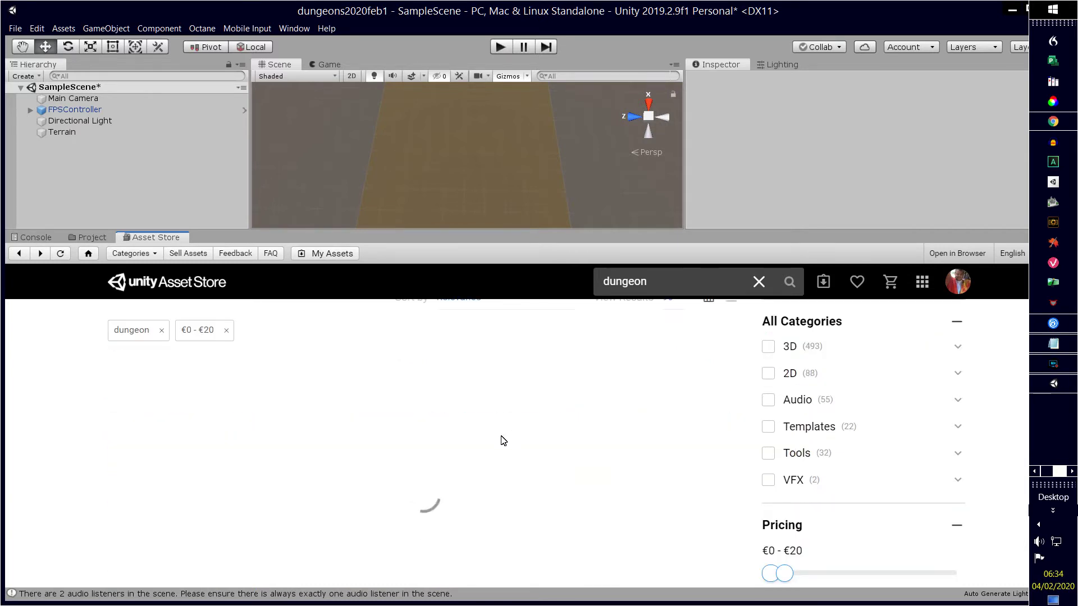
scroll(504, 440, "down", 2)
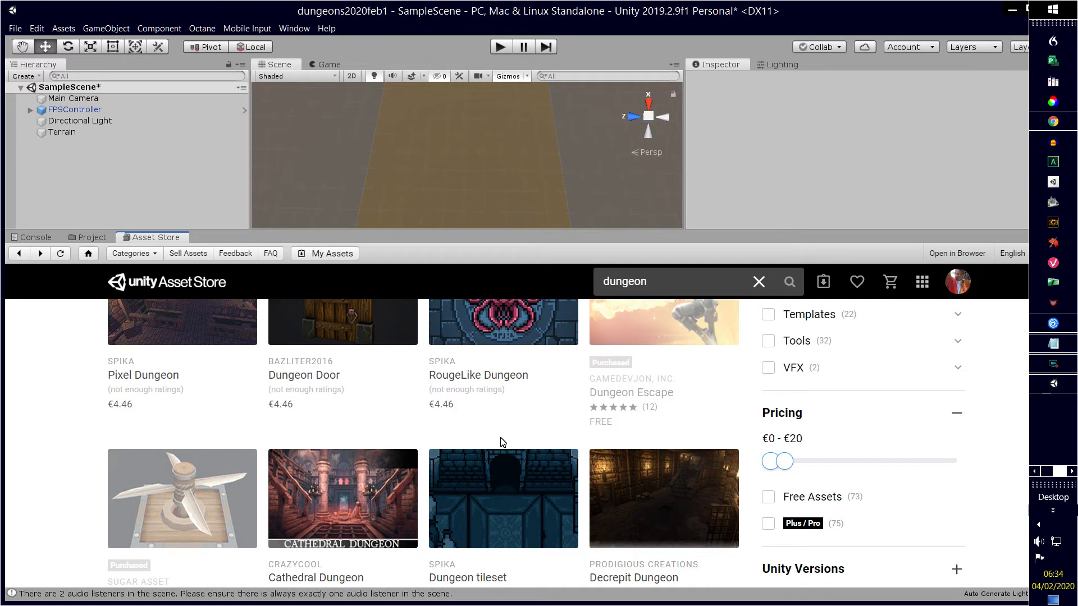
scroll(500, 440, "down", 1)
scroll(500, 440, "down", 1)
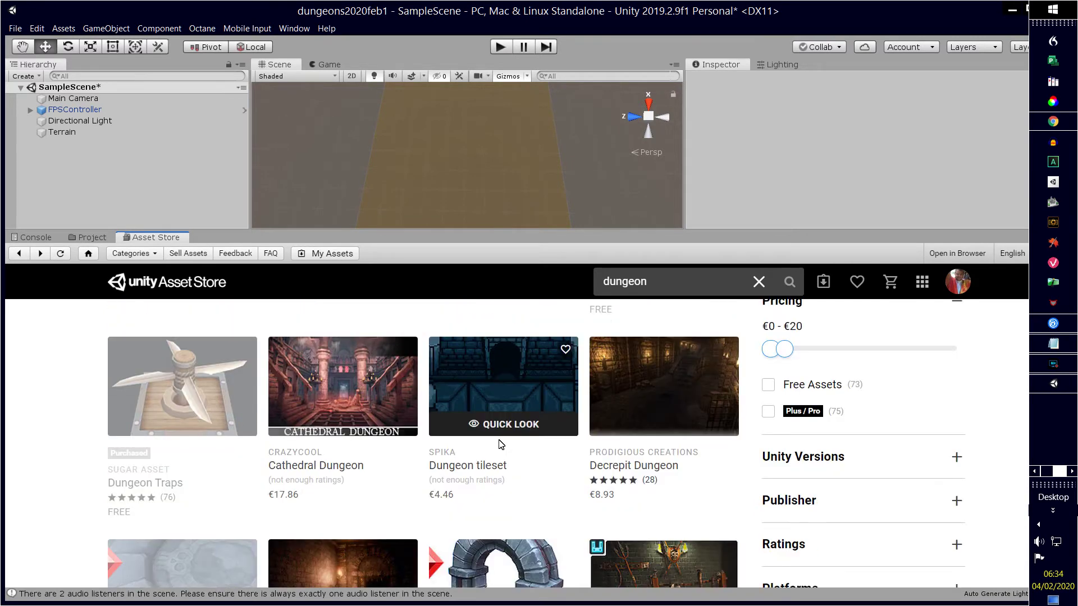
scroll(501, 445, "down", 1)
scroll(501, 444, "up", 1)
scroll(514, 376, "down", 3)
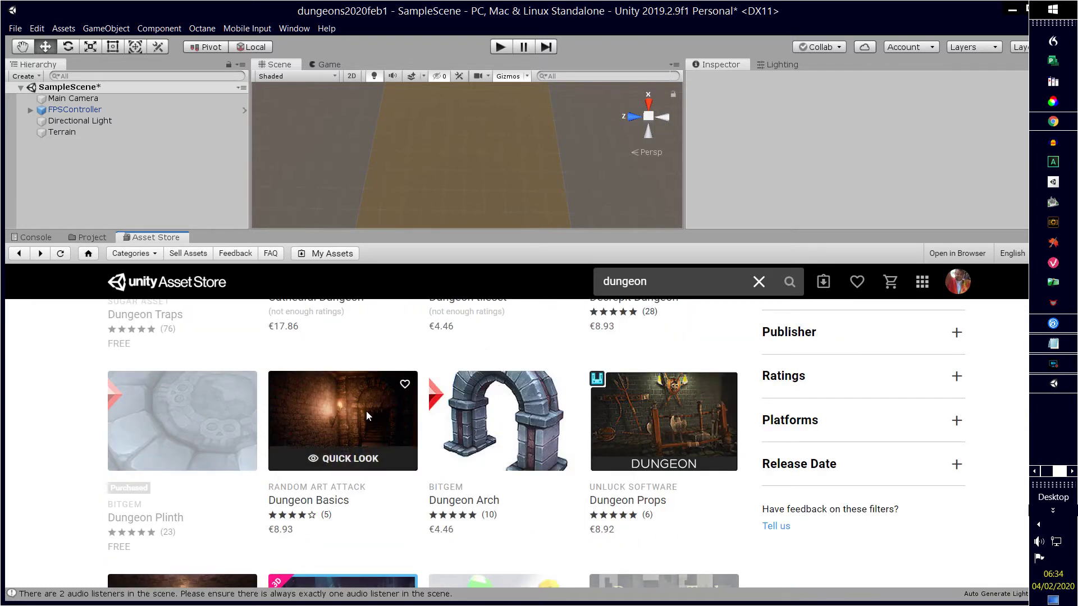
Step: Drag the Pricing maximum fully left to show only €0 - €0 free assets
scroll(361, 436, "down", 1)
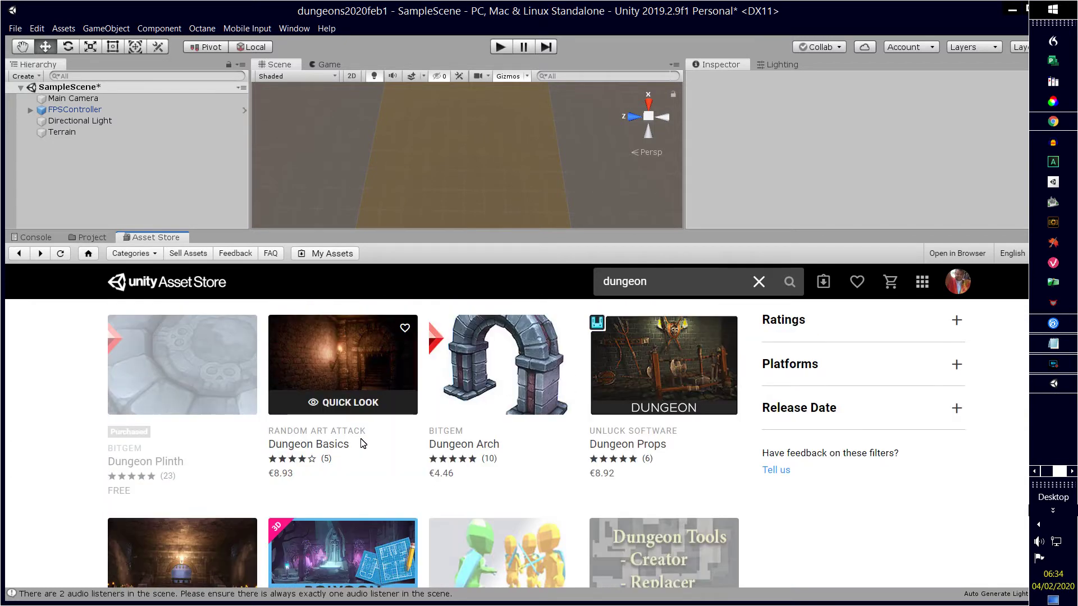
scroll(362, 404, "down", 2)
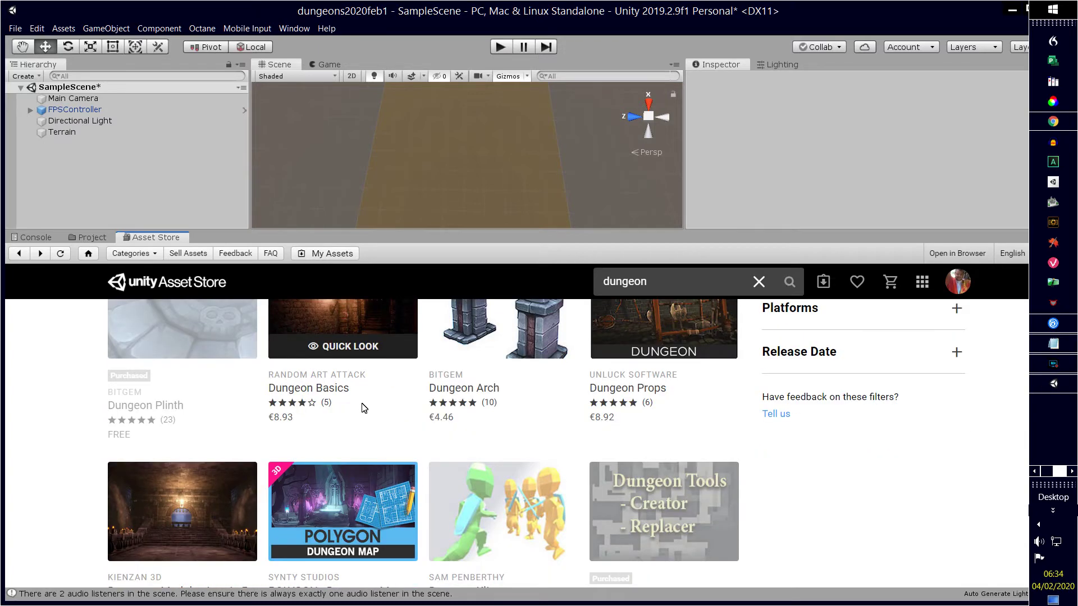
scroll(692, 449, "up", 4)
scroll(840, 432, "up", 3)
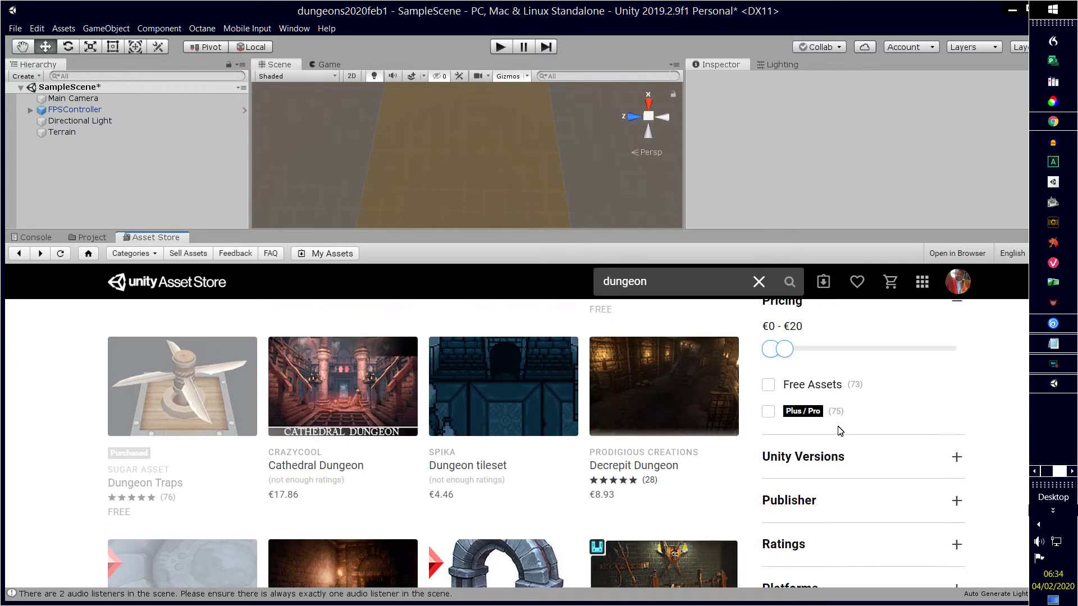
left_click_drag(784, 408, 770, 406)
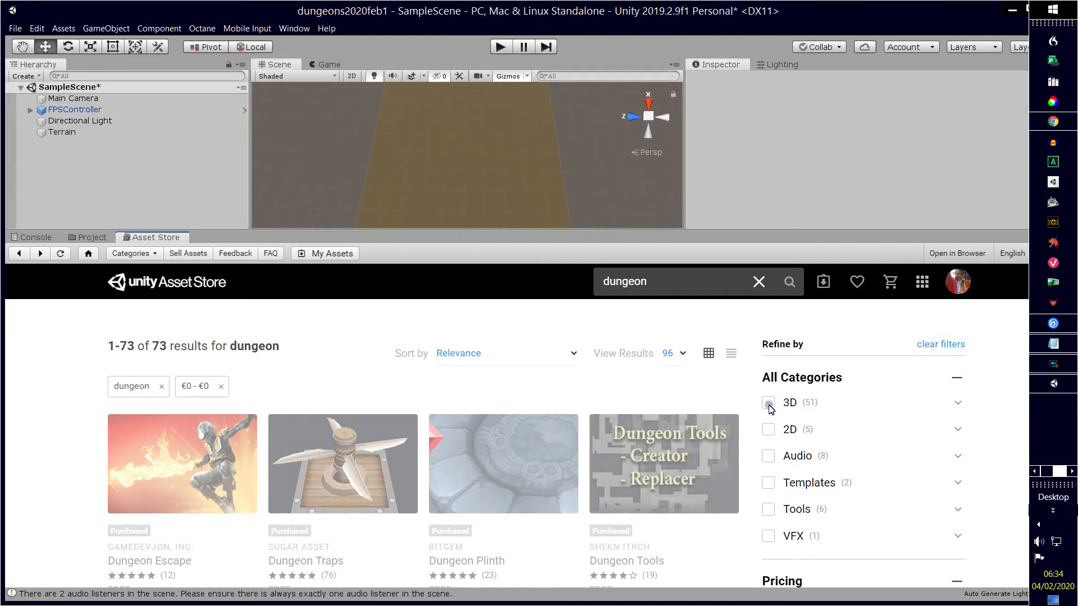
Step: Filter the free dungeon results to 3D, Templates and Tools, then browse the filtered list
left_click(768, 403)
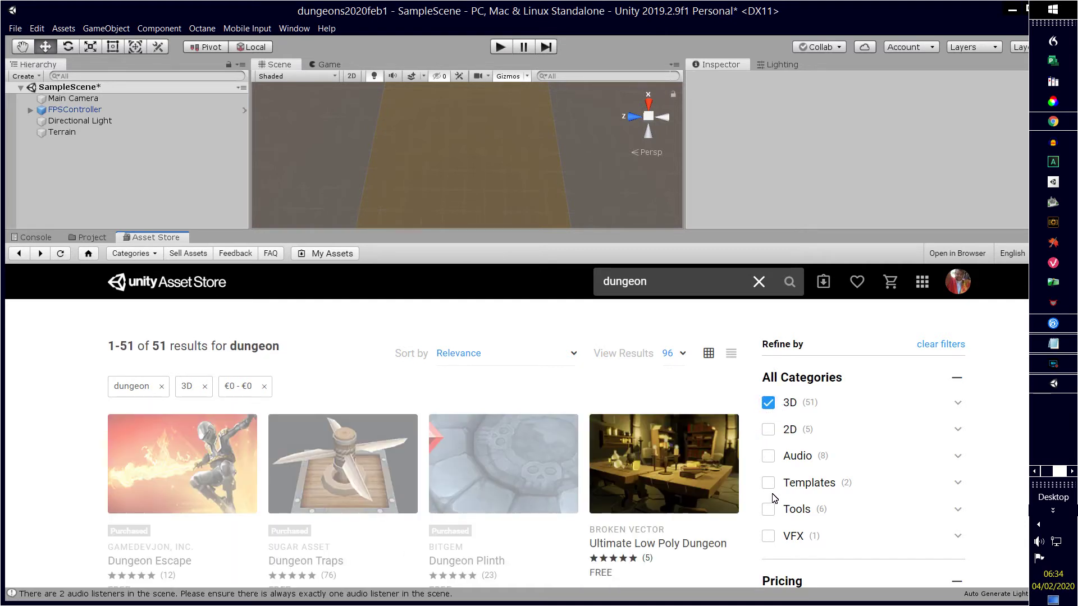
left_click(768, 483)
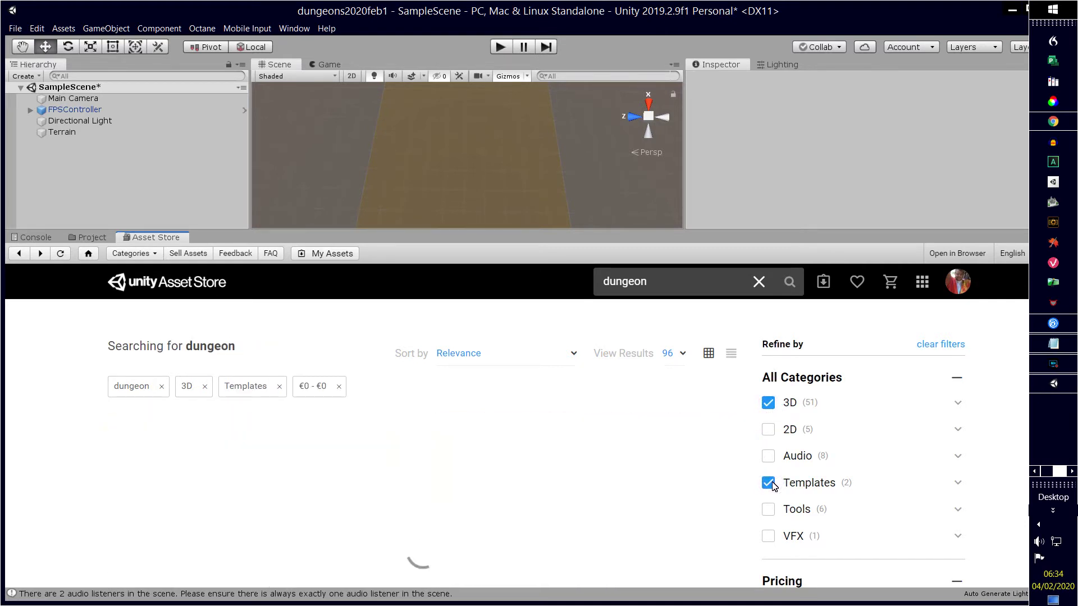
left_click(768, 510)
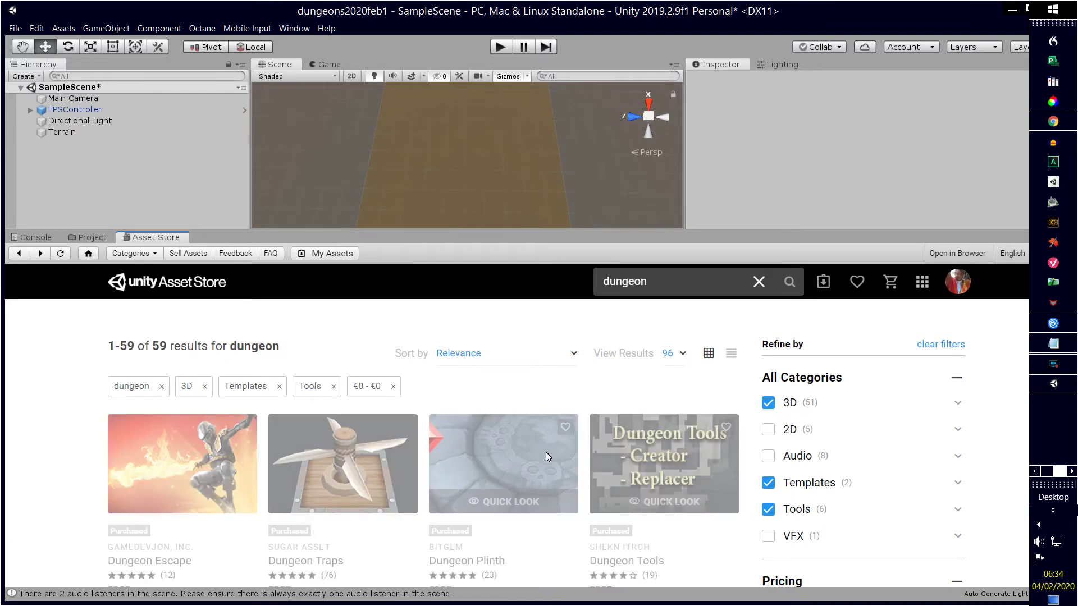
scroll(547, 449, "down", 3)
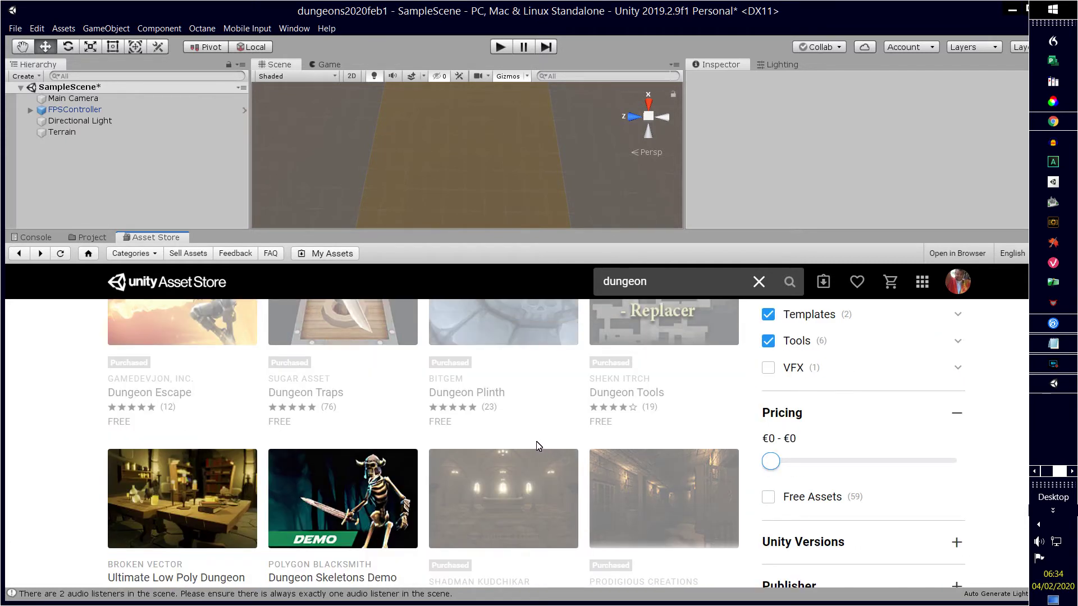
scroll(540, 446, "down", 1)
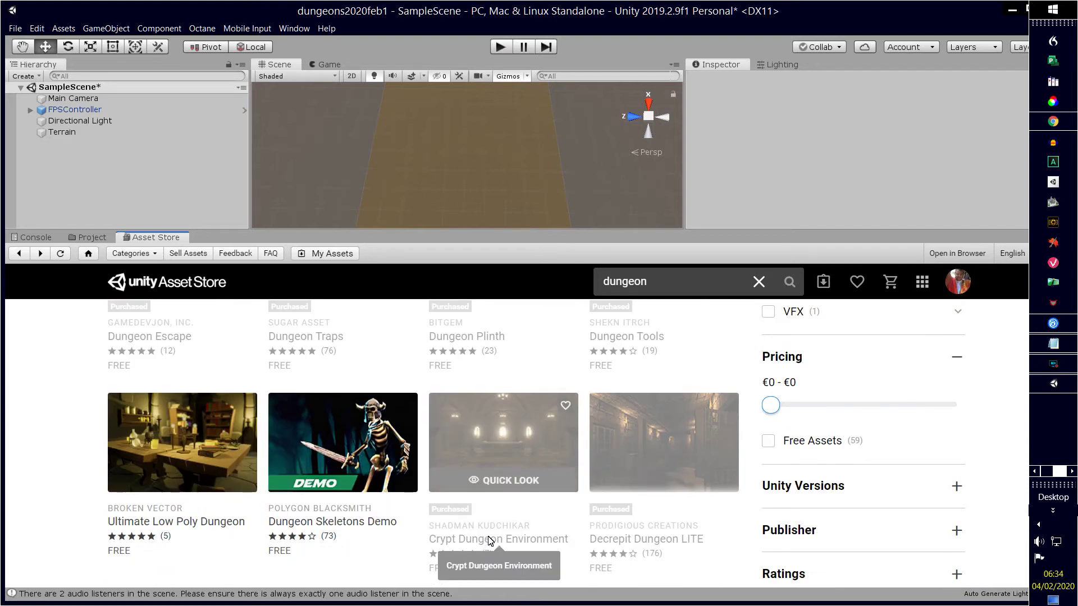
scroll(669, 513, "up", 3)
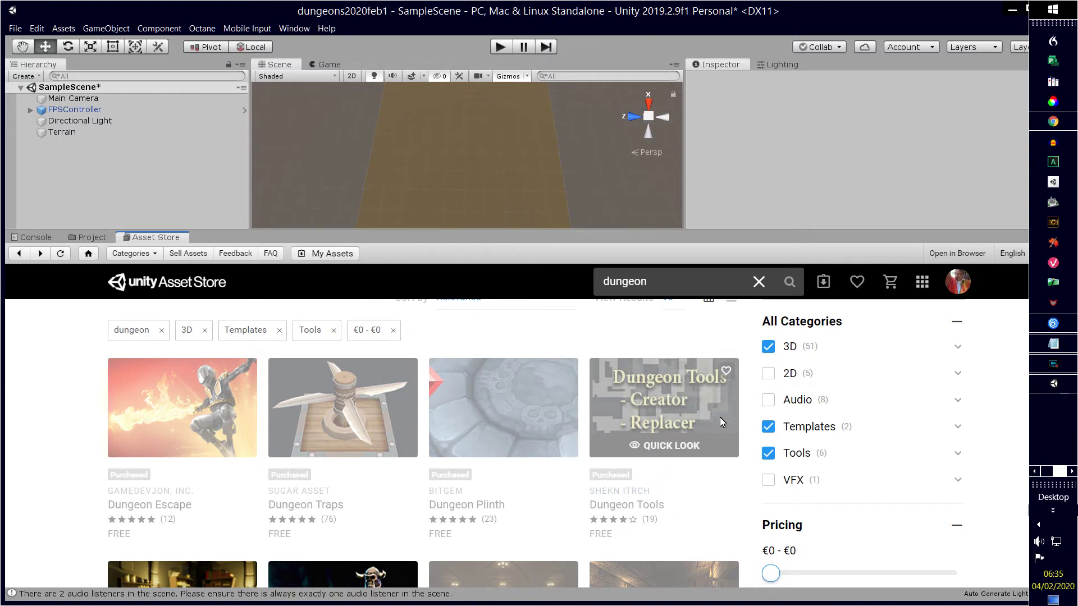
scroll(486, 473, "down", 2)
scroll(486, 473, "down", 5)
scroll(486, 472, "down", 3)
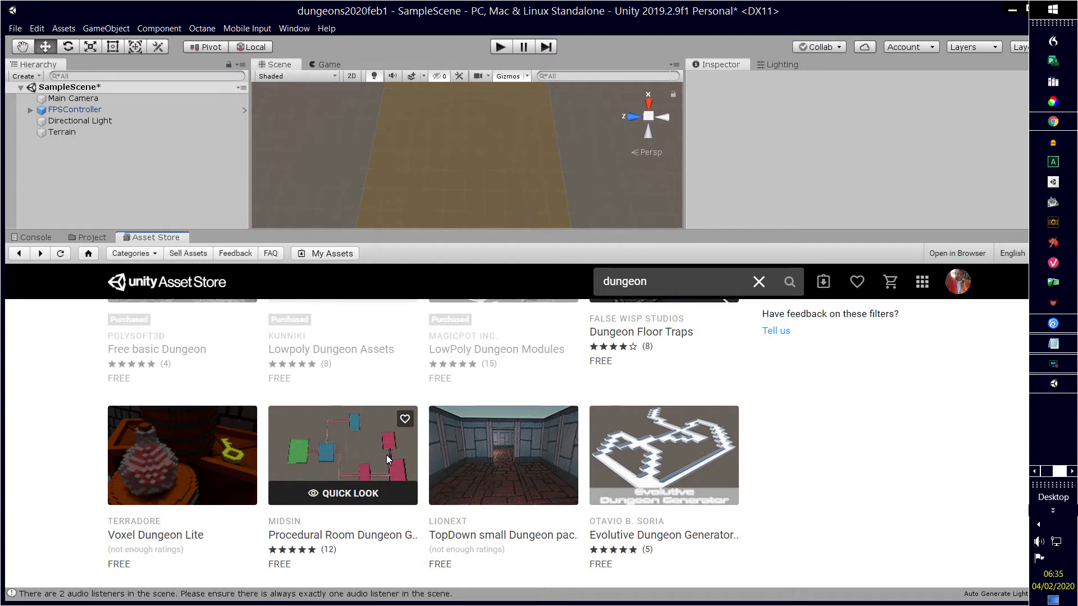
scroll(372, 466, "down", 1)
scroll(372, 466, "down", 2)
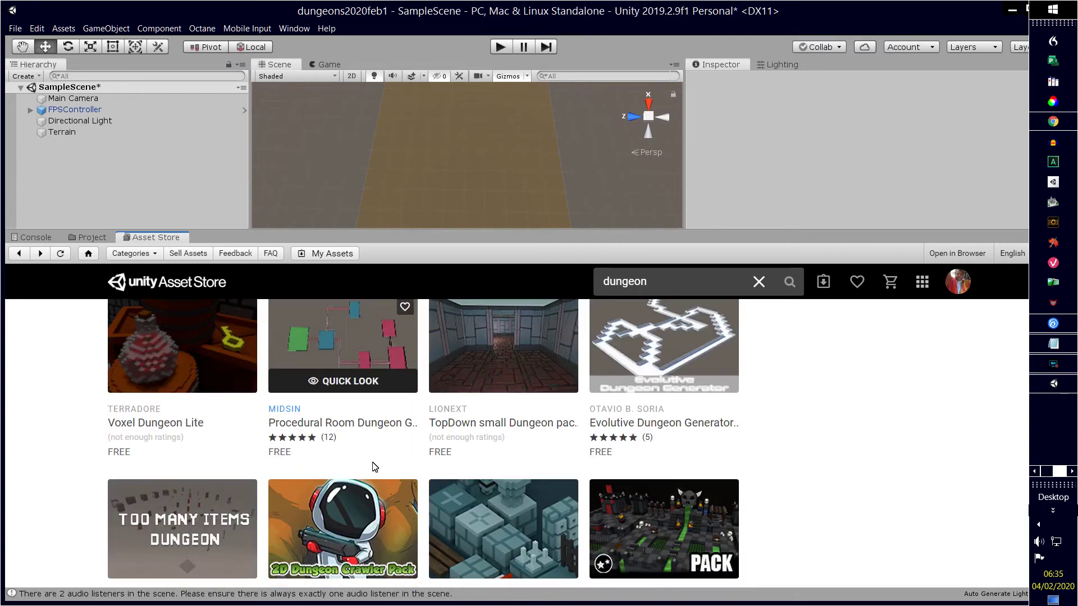
scroll(375, 466, "down", 1)
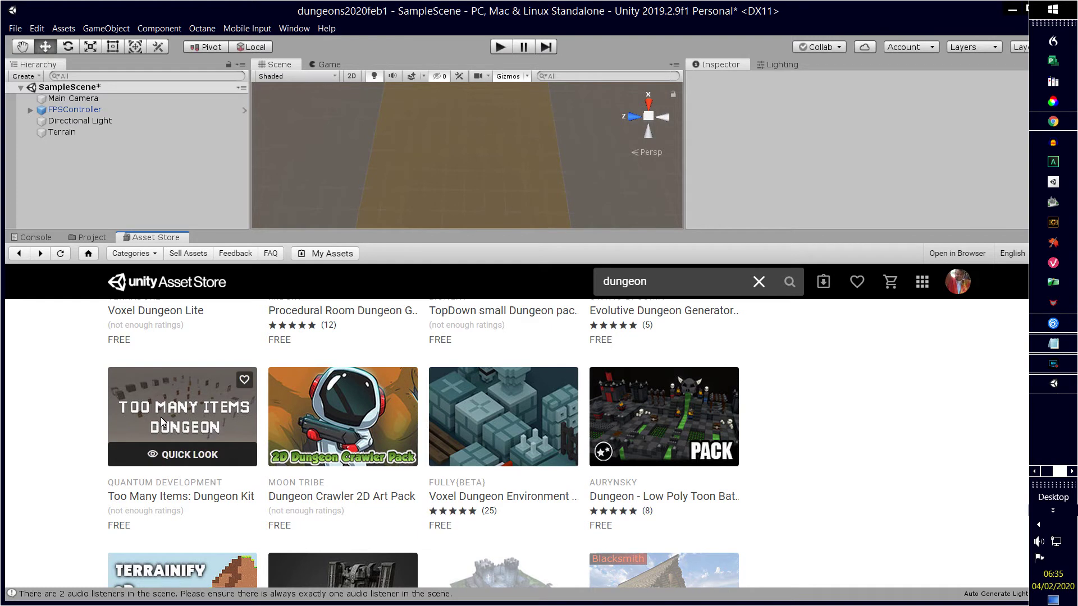
scroll(162, 422, "down", 2)
scroll(166, 425, "down", 1)
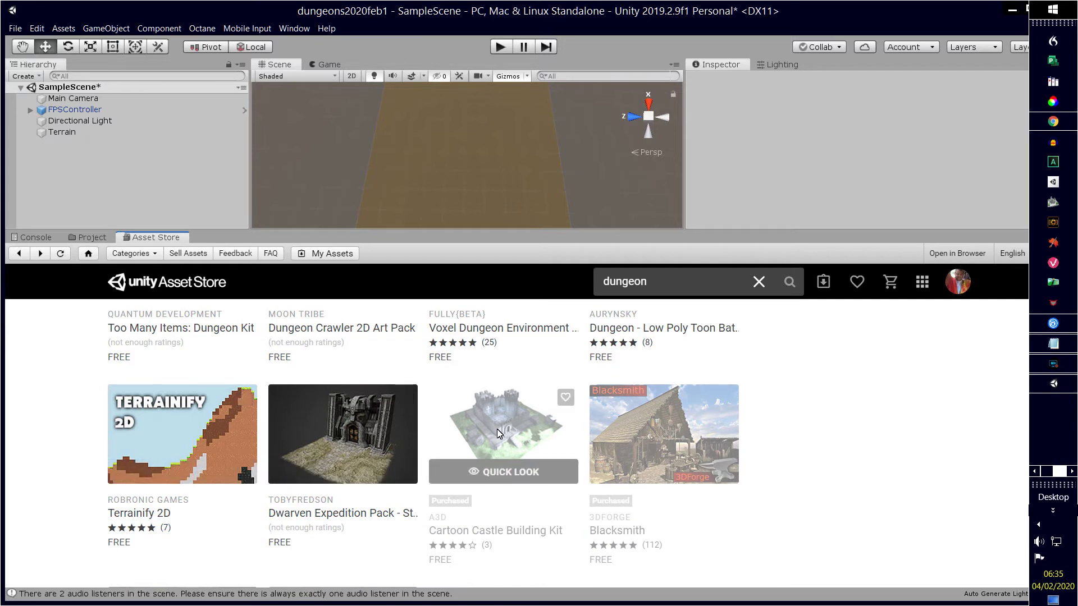
scroll(498, 433, "down", 3)
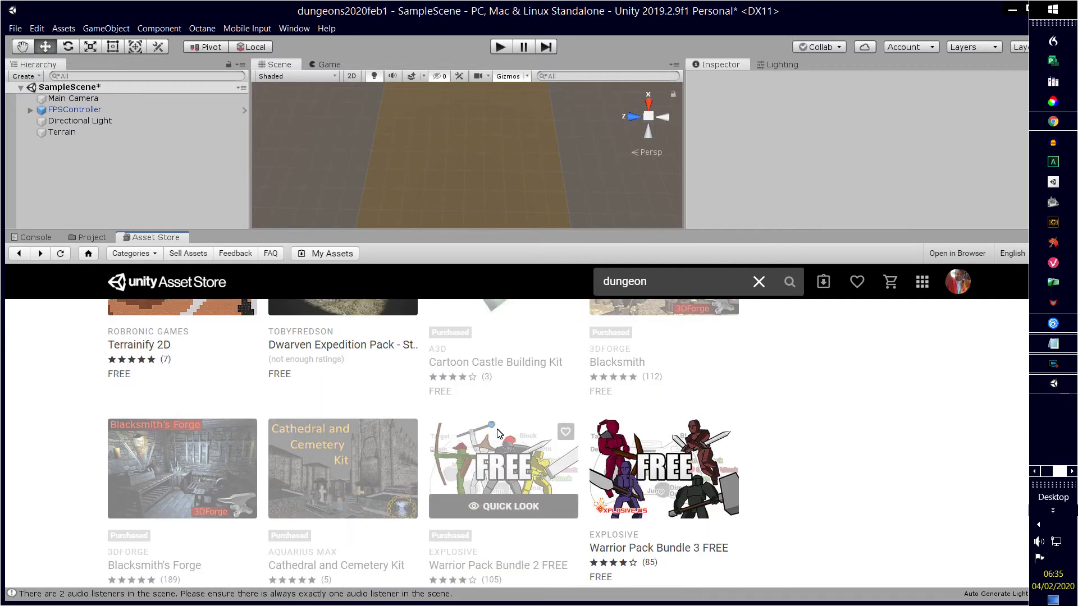
scroll(499, 434, "down", 3)
scroll(499, 434, "down", 5)
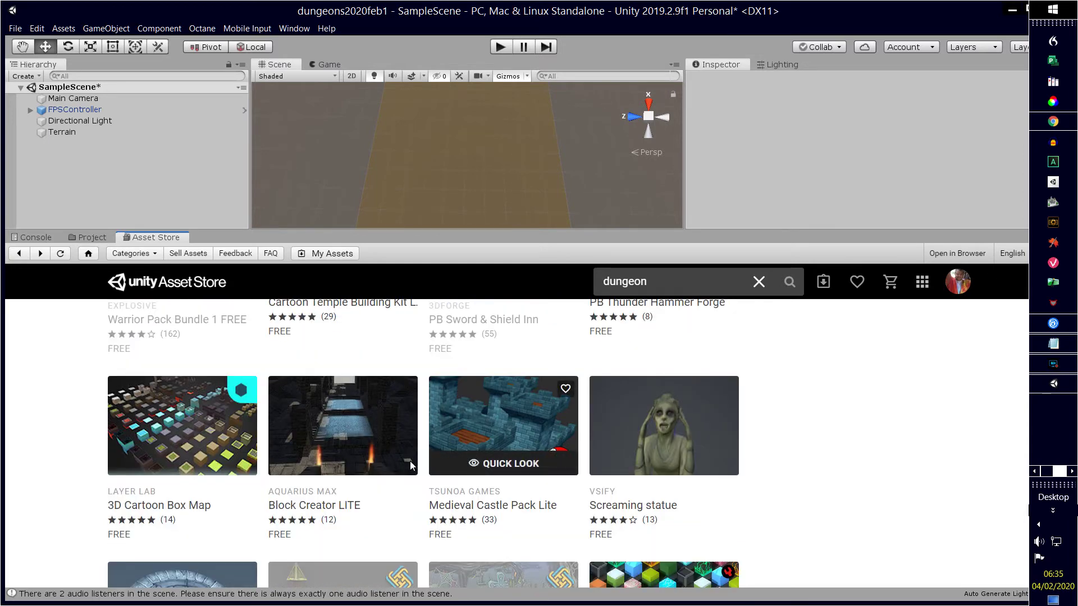
scroll(394, 479, "down", 2)
scroll(394, 479, "down", 3)
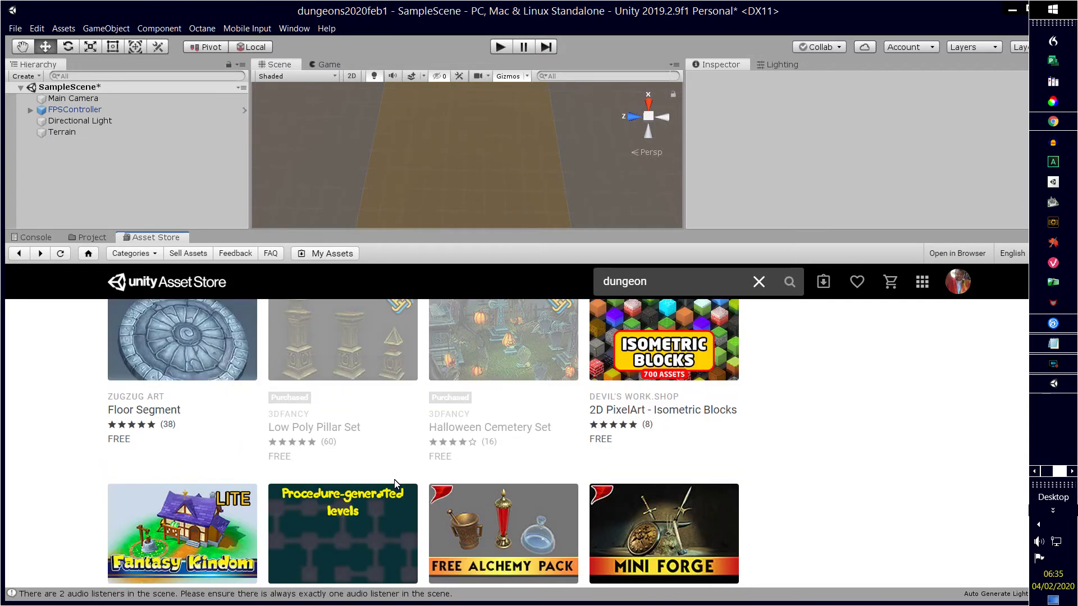
scroll(395, 482, "down", 3)
scroll(396, 484, "down", 3)
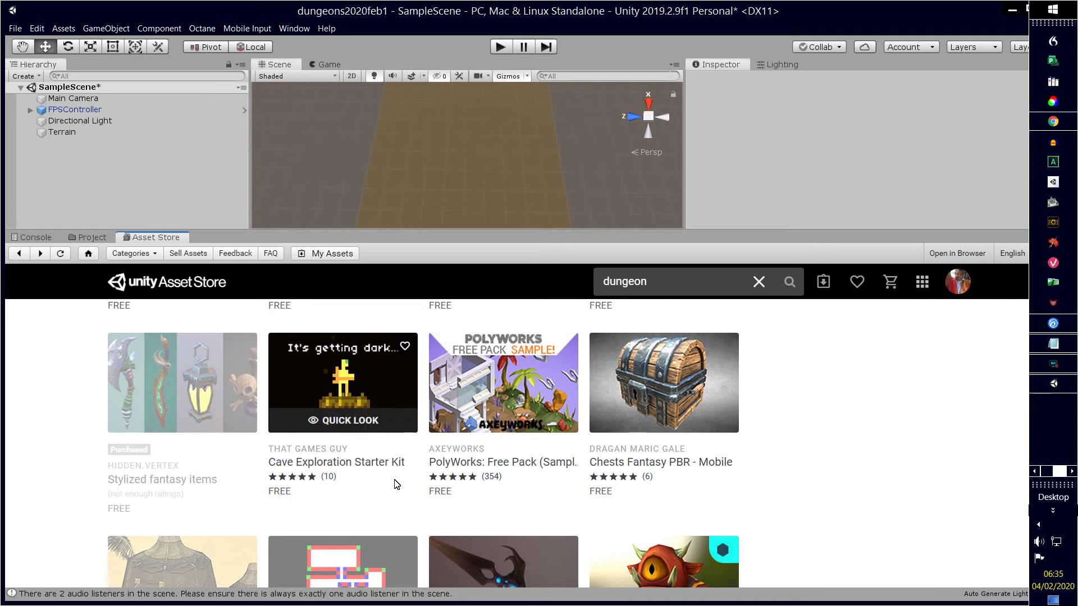
scroll(390, 484, "down", 5)
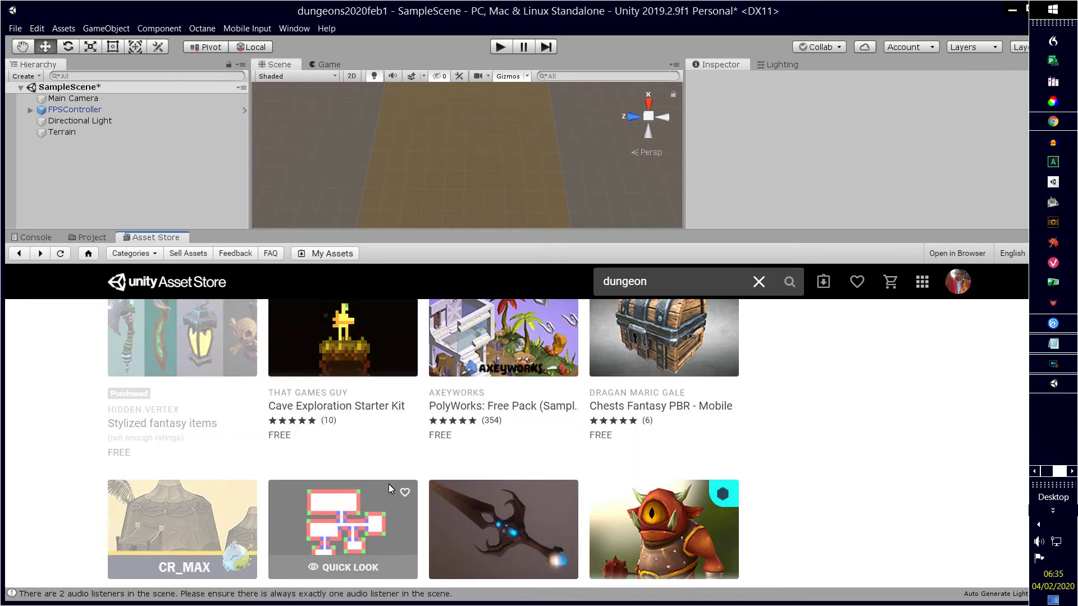
scroll(390, 489, "up", 10)
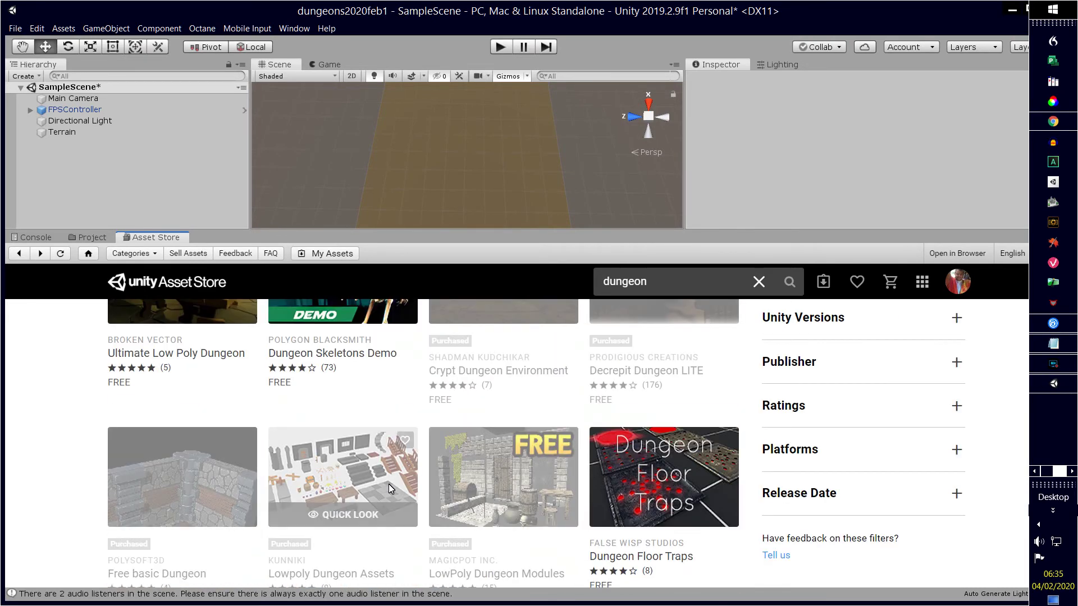
scroll(391, 488, "up", 1)
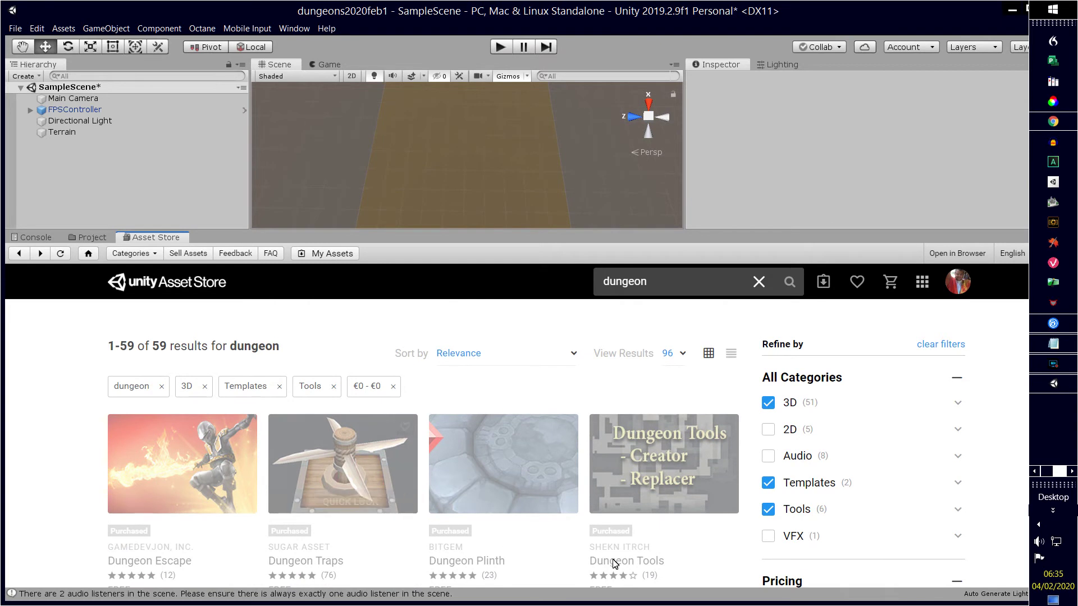
scroll(635, 443, "down", 4)
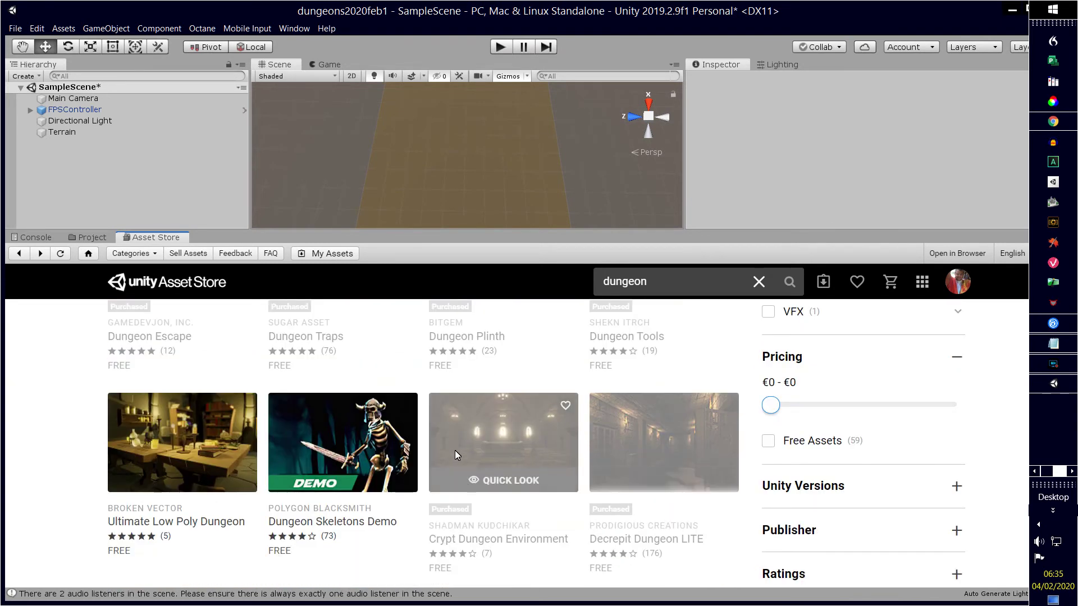
Step: Open the Ultimate Low Poly Dungeon product page and scroll down to its gallery
left_click(188, 454)
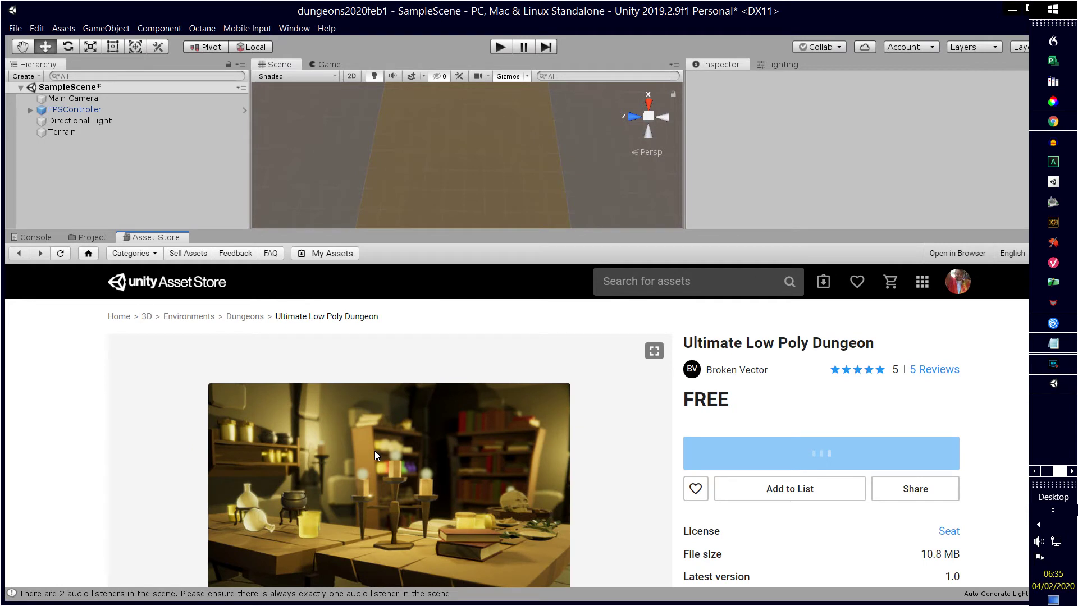
scroll(374, 452, "down", 4)
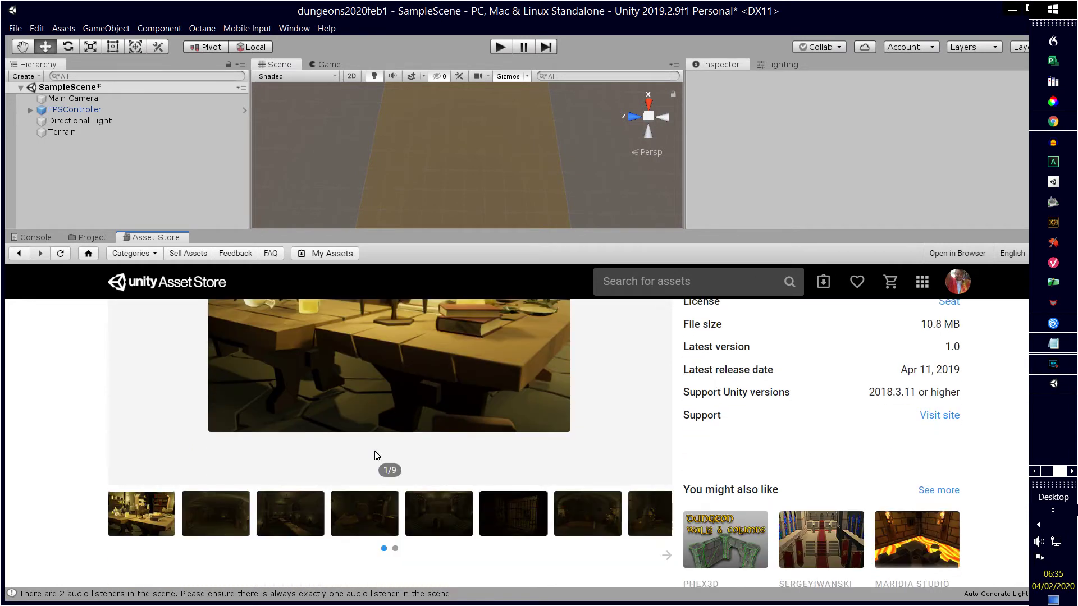
scroll(376, 455, "up", 3)
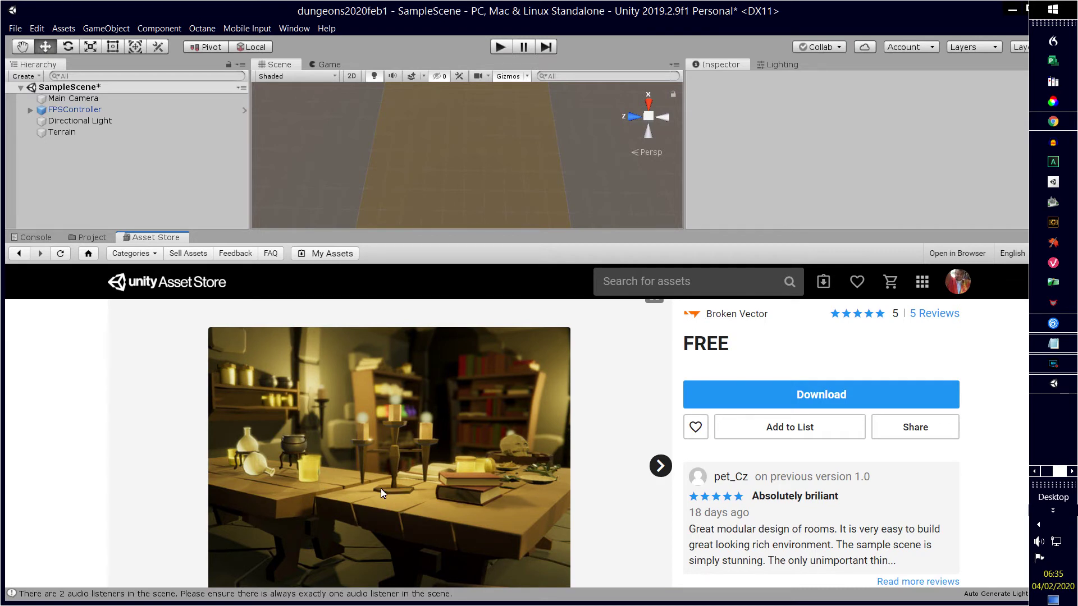
scroll(381, 489, "down", 1)
scroll(381, 485, "down", 1)
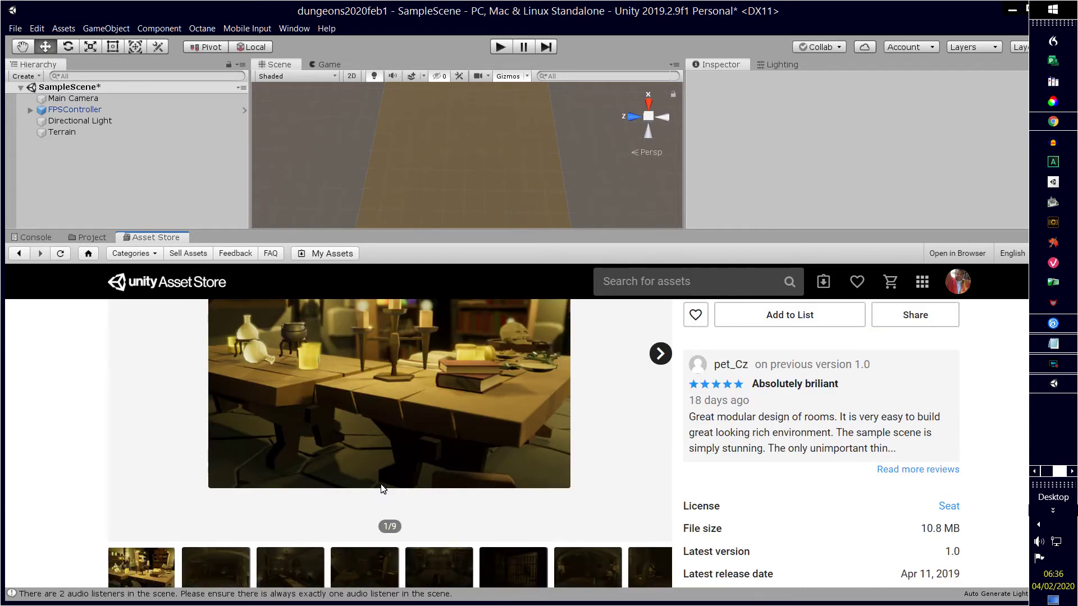
Step: View Ultimate Low Poly Dungeon preview images 2 through 8, then return to the dungeon results
left_click(207, 561)
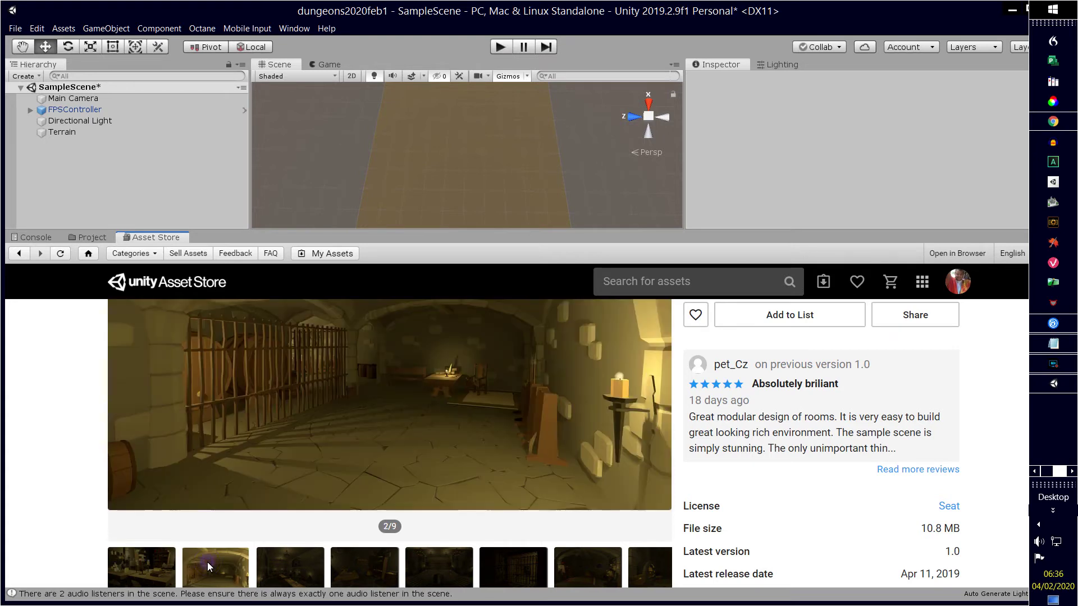
left_click(288, 564)
left_click(357, 560)
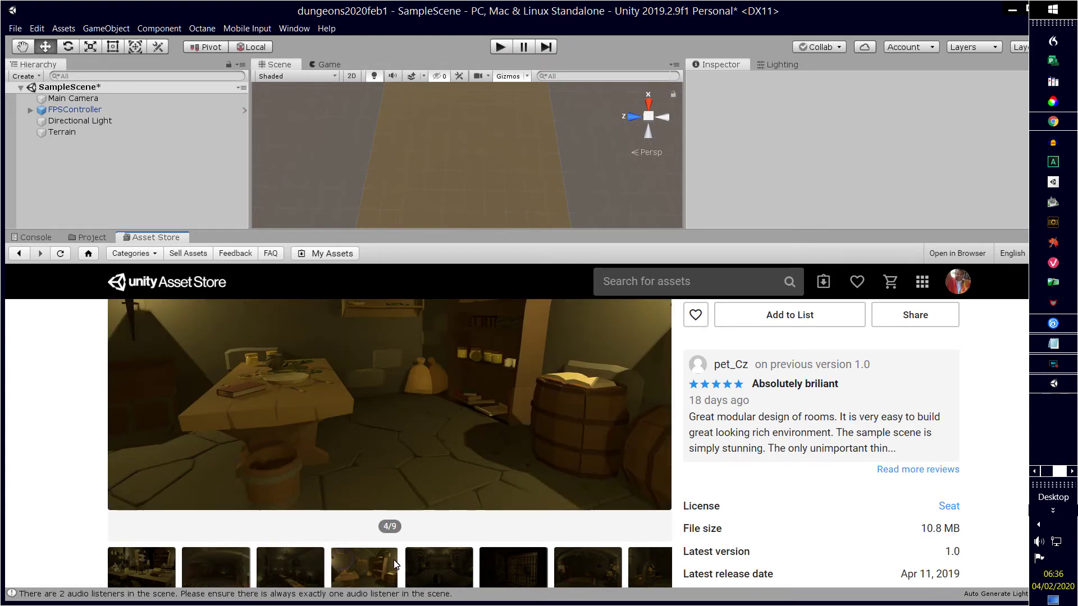
left_click(423, 561)
left_click(536, 567)
left_click(574, 564)
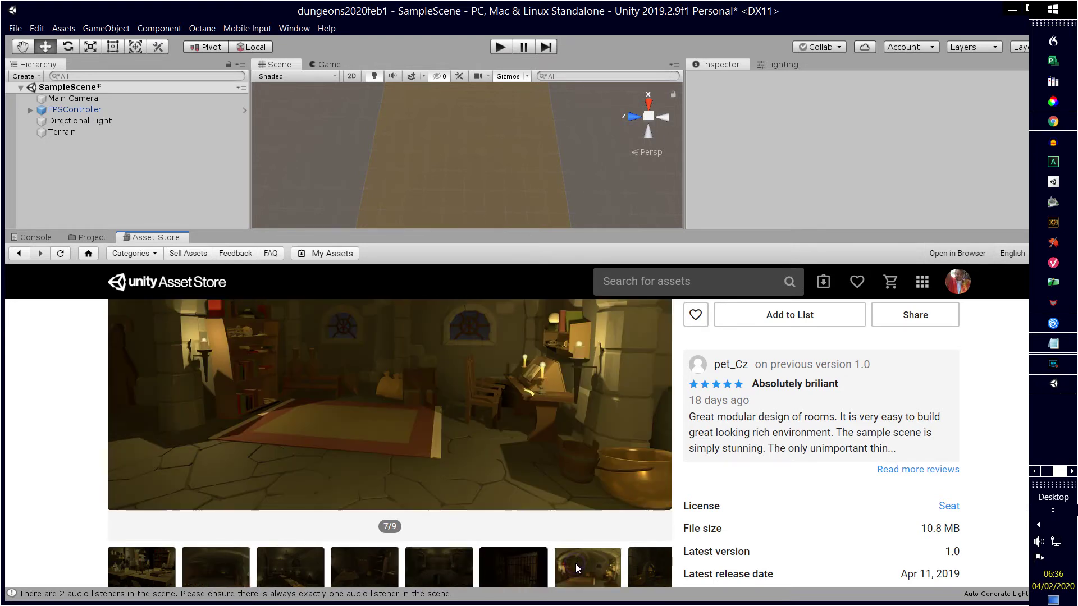
left_click(651, 566)
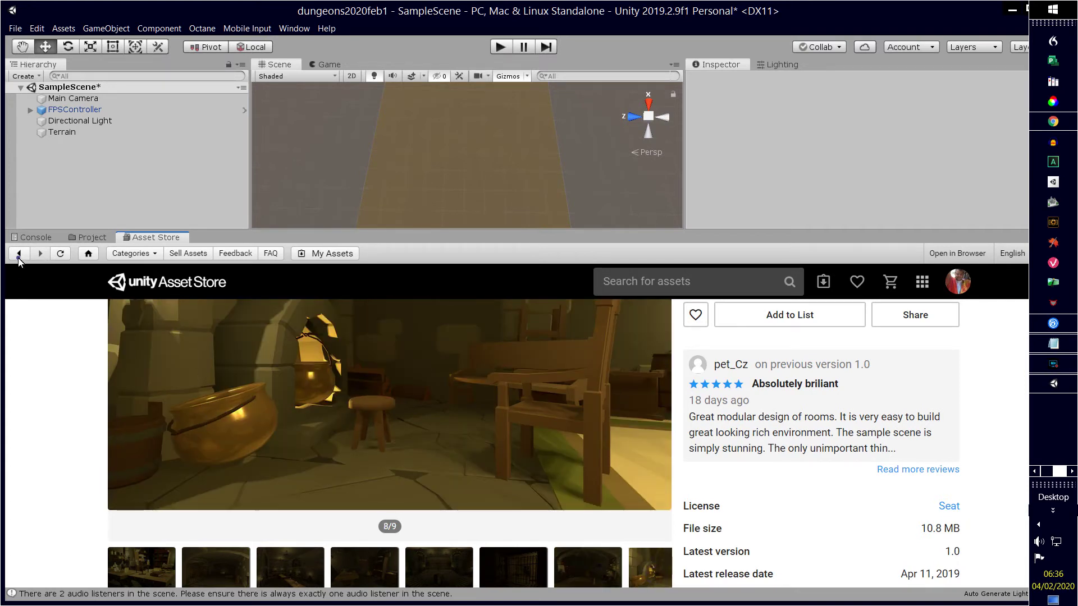
left_click(19, 255)
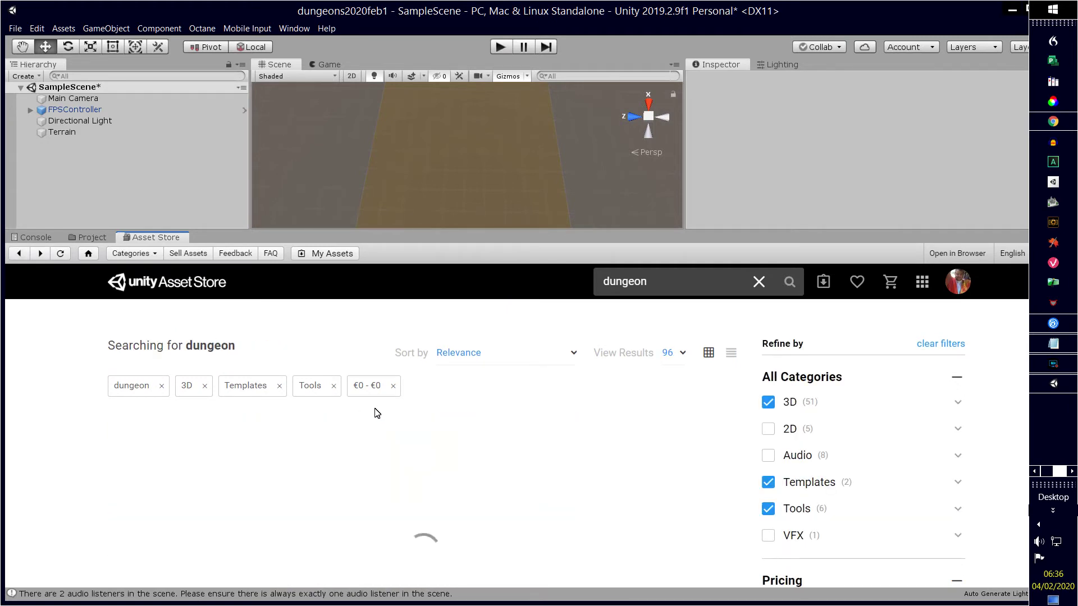
Step: Scroll through the filtered free dungeon search results
scroll(506, 428, "down", 3)
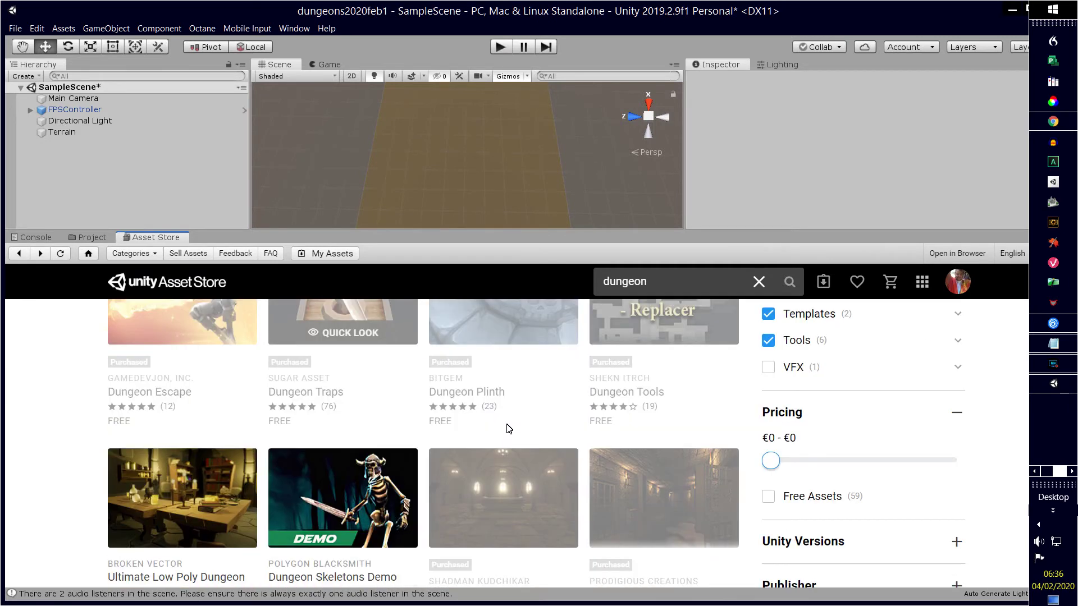
scroll(506, 423, "down", 2)
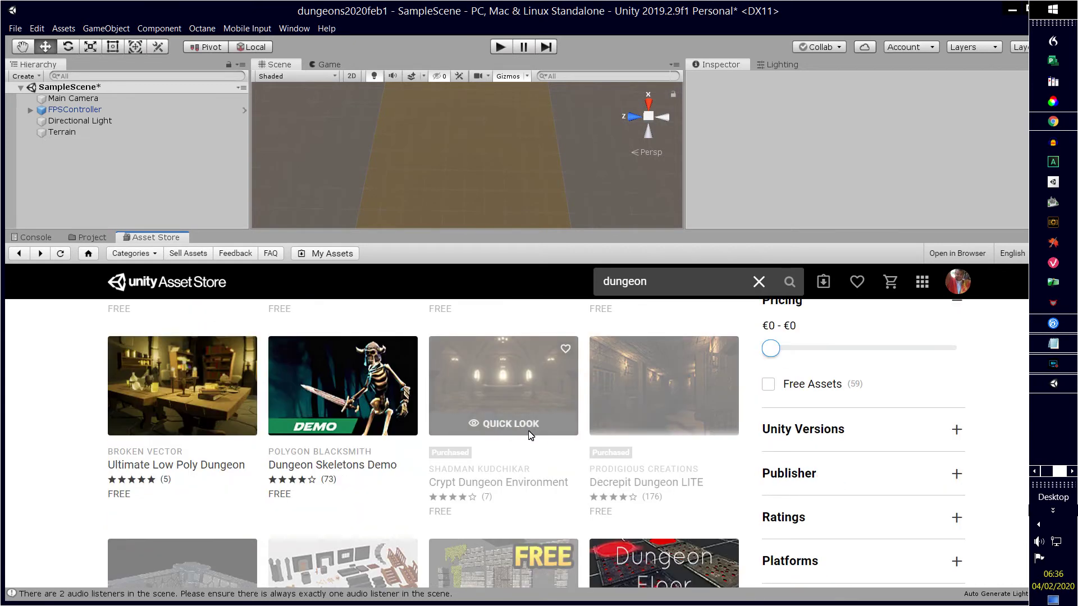
scroll(547, 434, "up", 3)
Step: Open the Dungeon Tools product page and scroll through its description
left_click(668, 358)
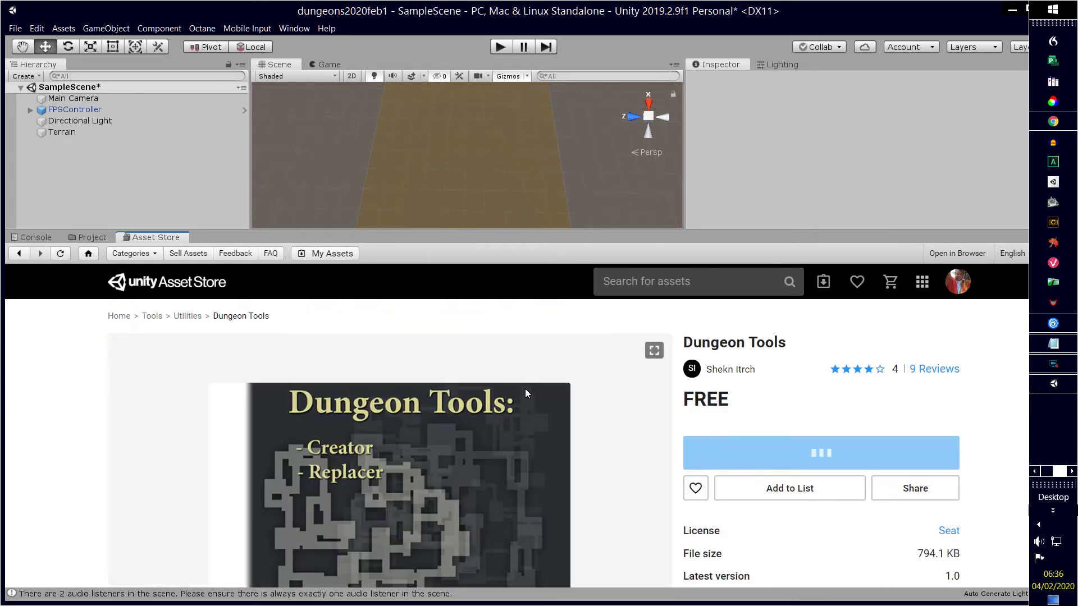
scroll(424, 428, "down", 1)
scroll(423, 431, "down", 6)
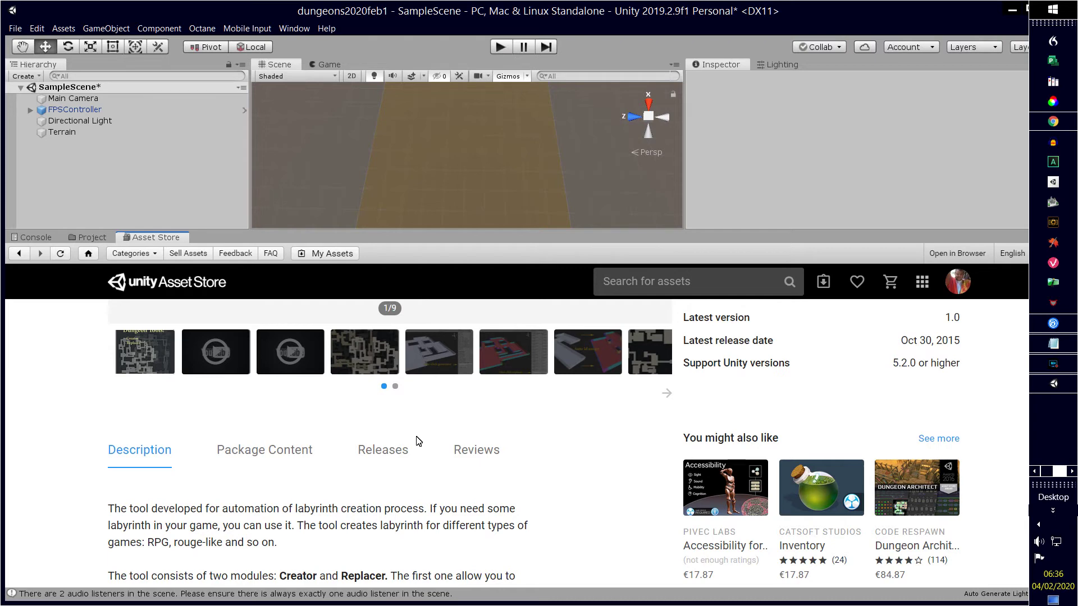
scroll(385, 471, "down", 10)
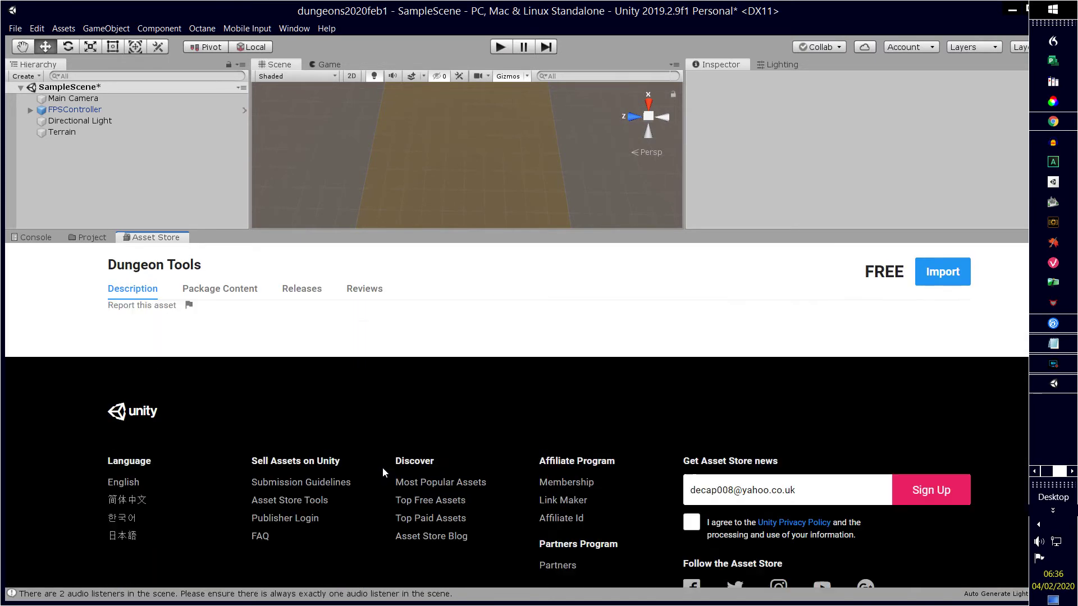
scroll(382, 467, "up", 12)
scroll(381, 466, "up", 1)
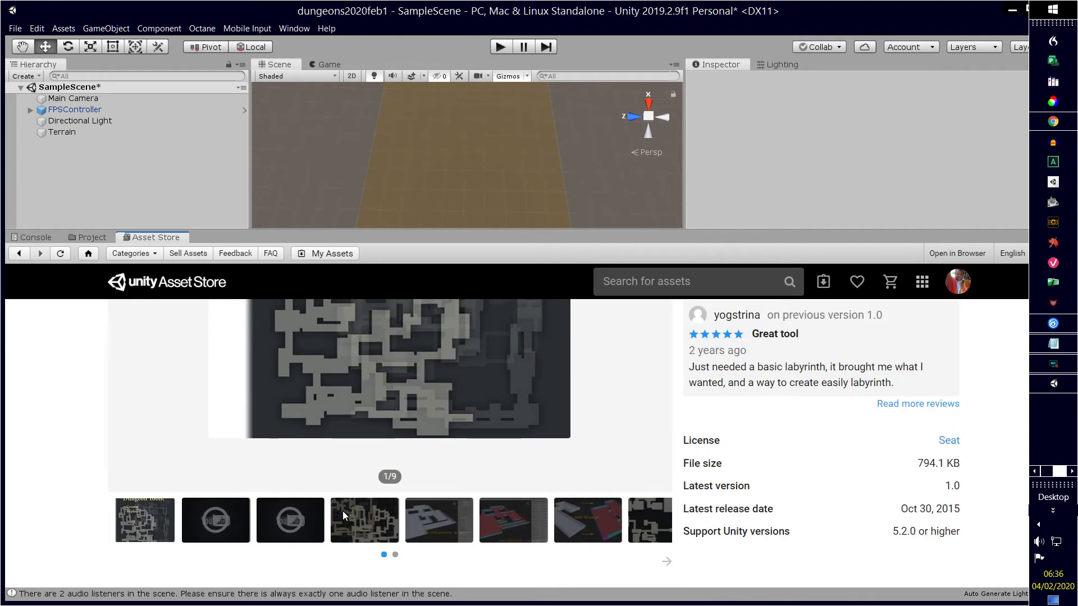
scroll(349, 509, "up", 1)
scroll(362, 509, "down", 2)
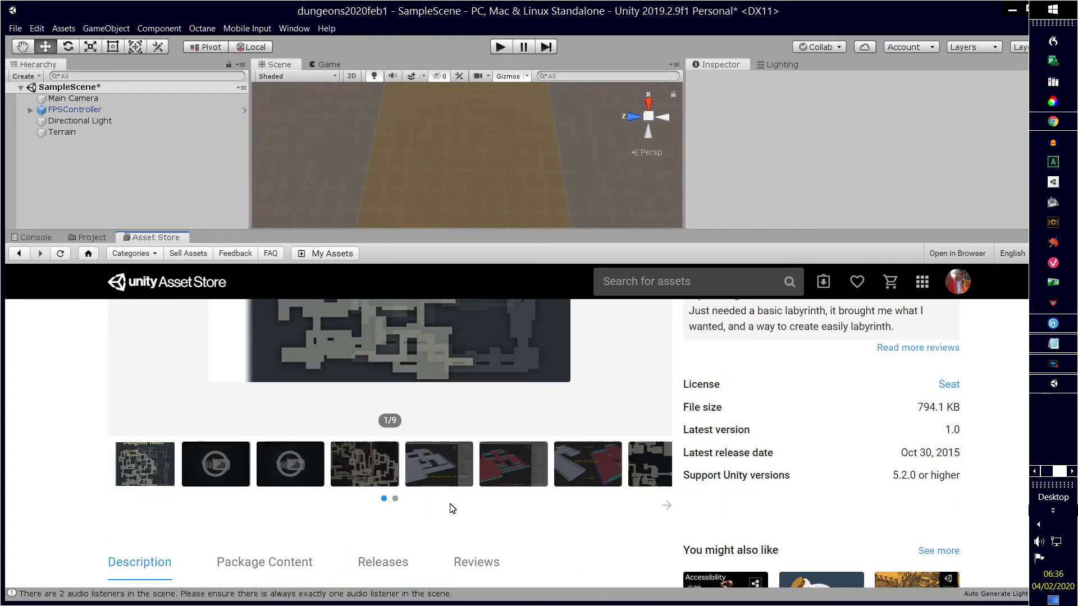
Step: View the one-click generator and maze preview images of Dungeon Tools
left_click(437, 461)
scroll(437, 465, "up", 3)
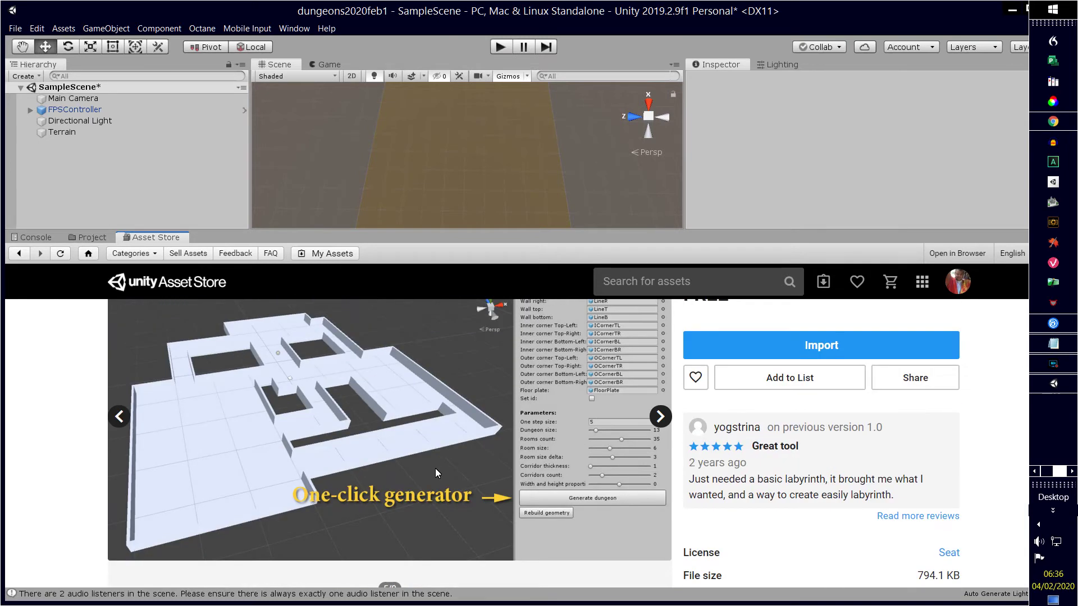
scroll(297, 463, "down", 4)
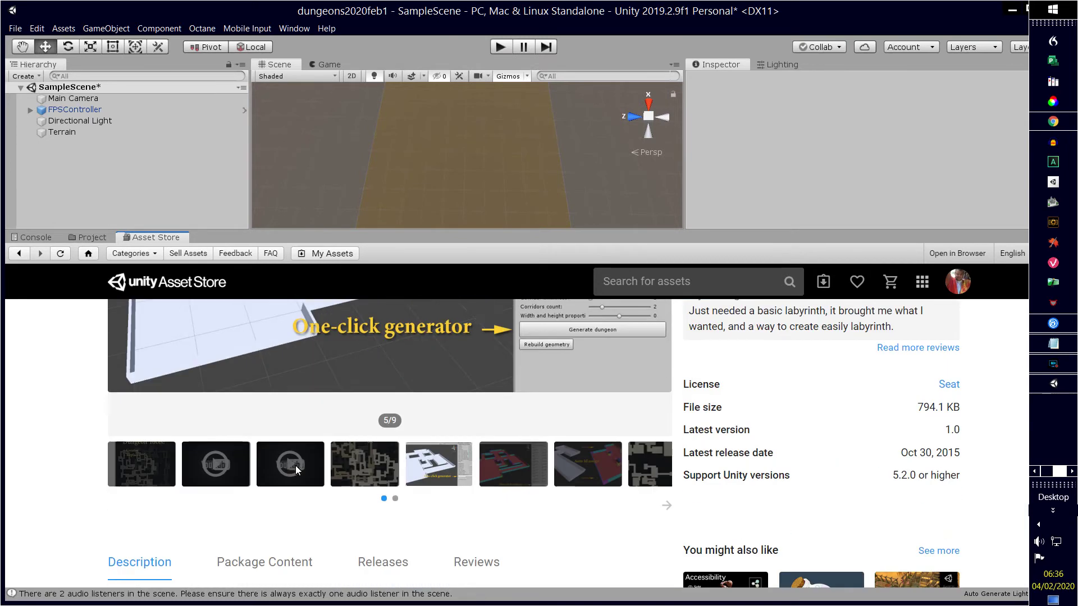
scroll(539, 452, "up", 2)
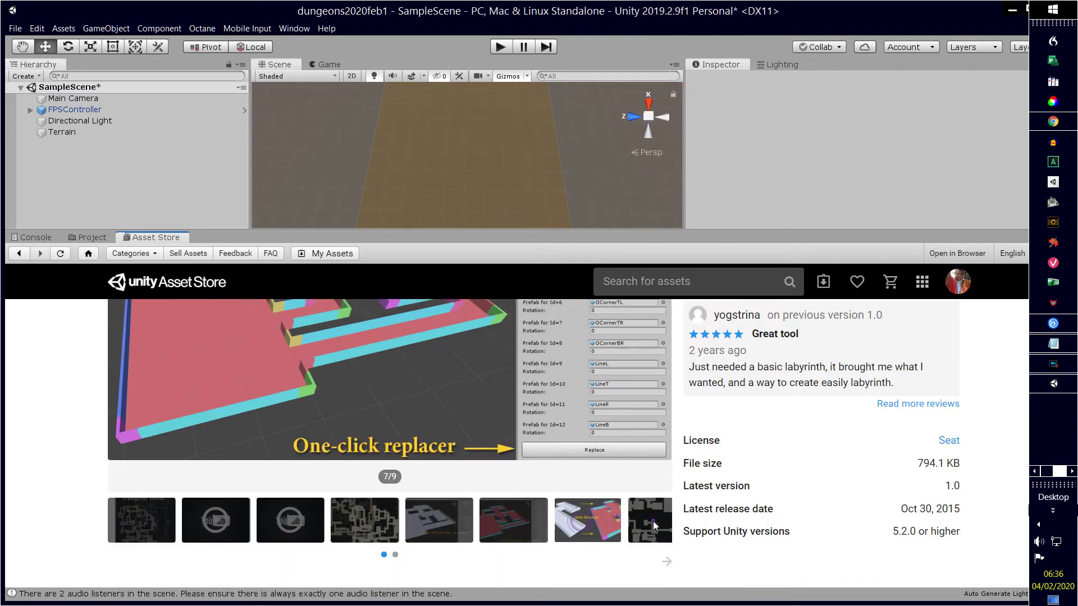
left_click(652, 521)
scroll(505, 494, "up", 2)
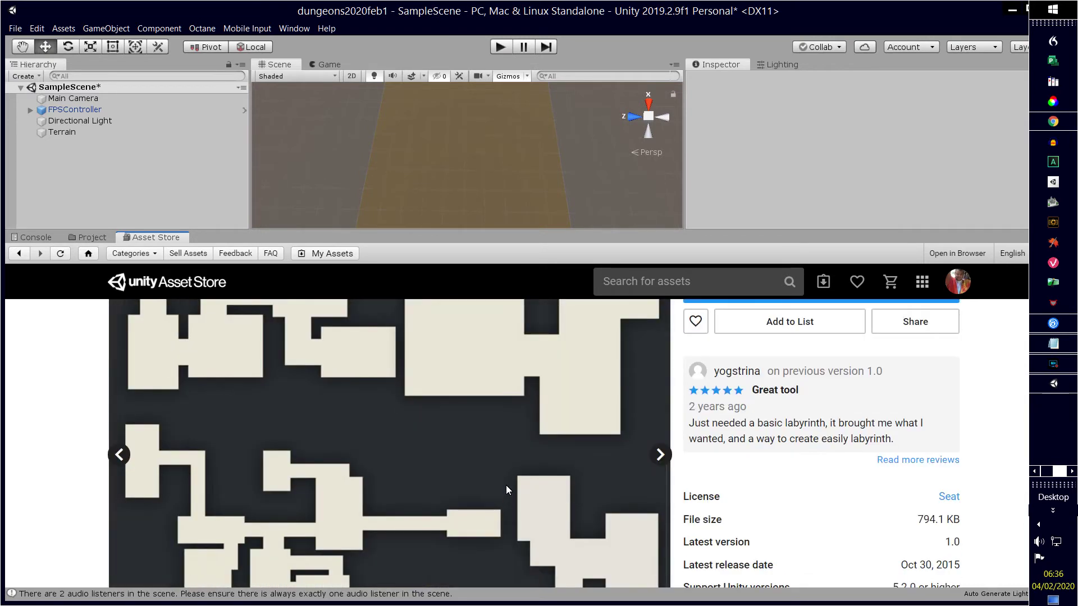
scroll(505, 487, "down", 6)
scroll(494, 477, "down", 8)
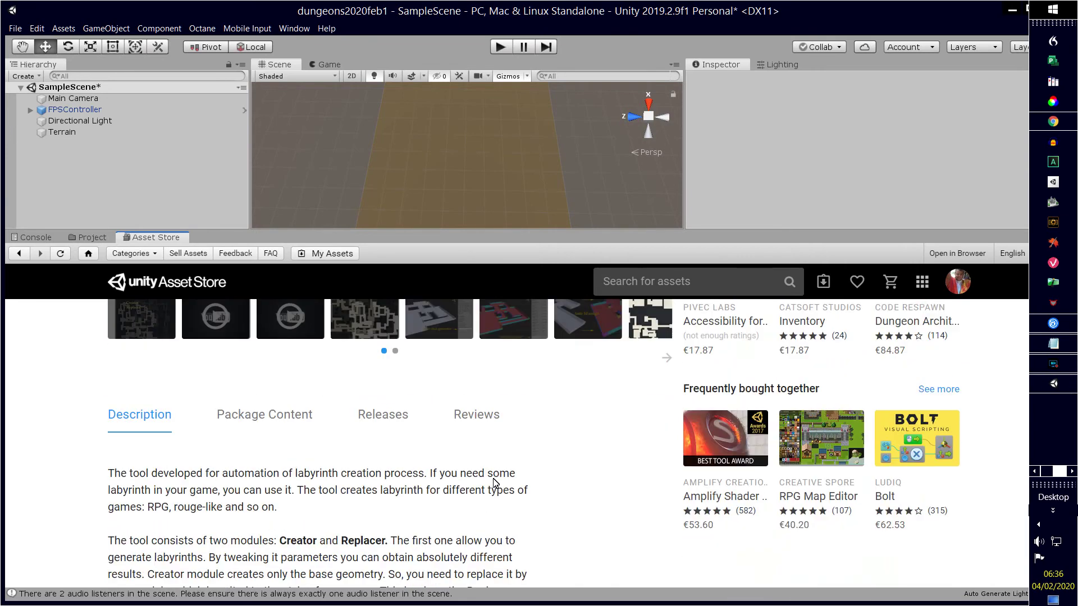
scroll(499, 471, "up", 4)
scroll(501, 468, "up", 10)
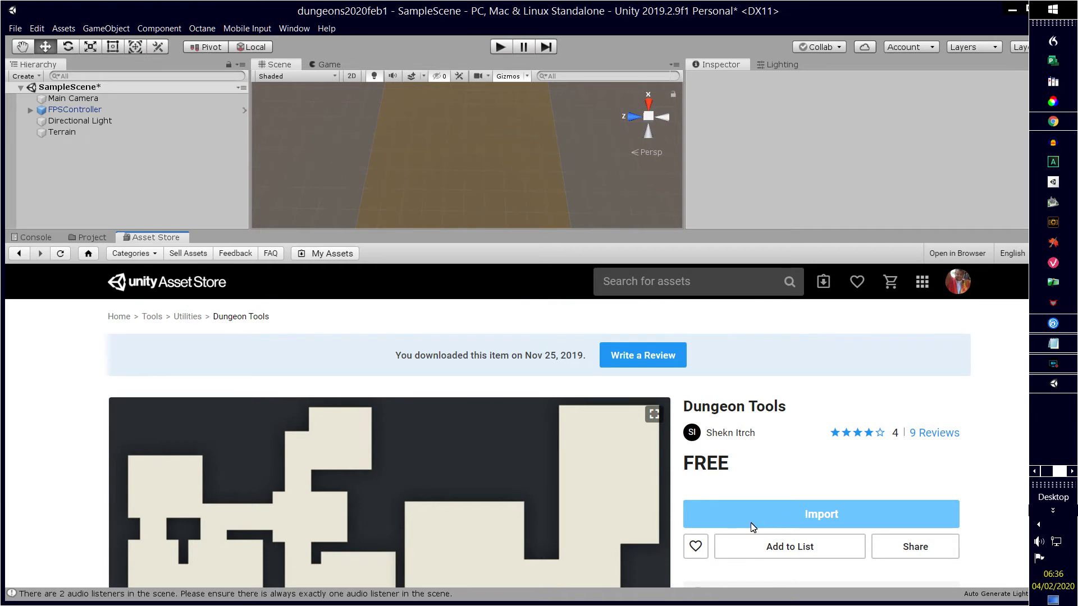
Step: Go back to the dungeon results, scroll down, and open Evolutive Dungeon Generator (LITE)
left_click(21, 253)
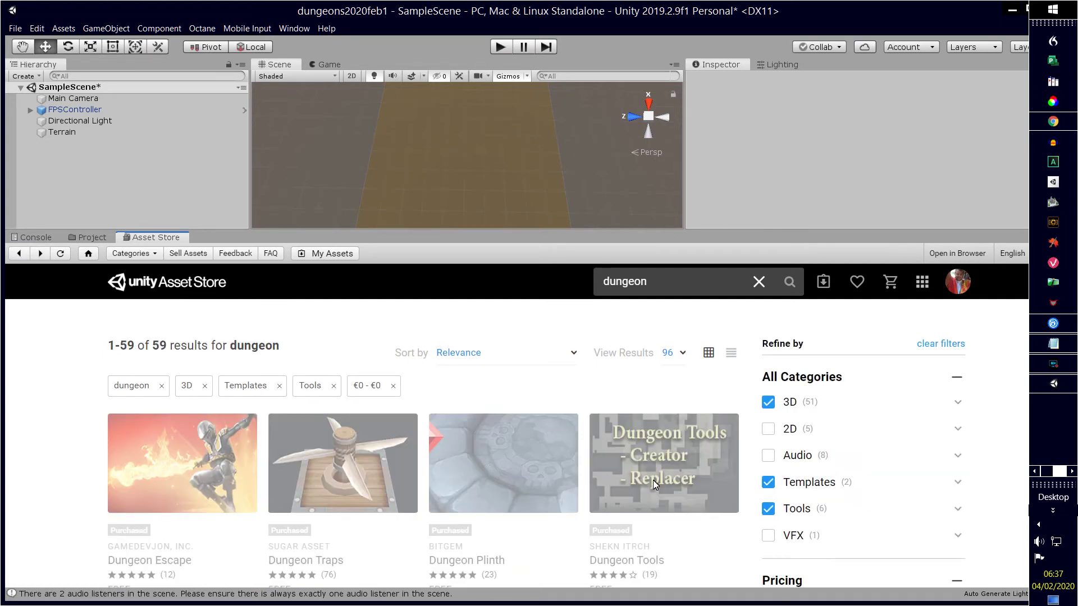
scroll(654, 473, "down", 8)
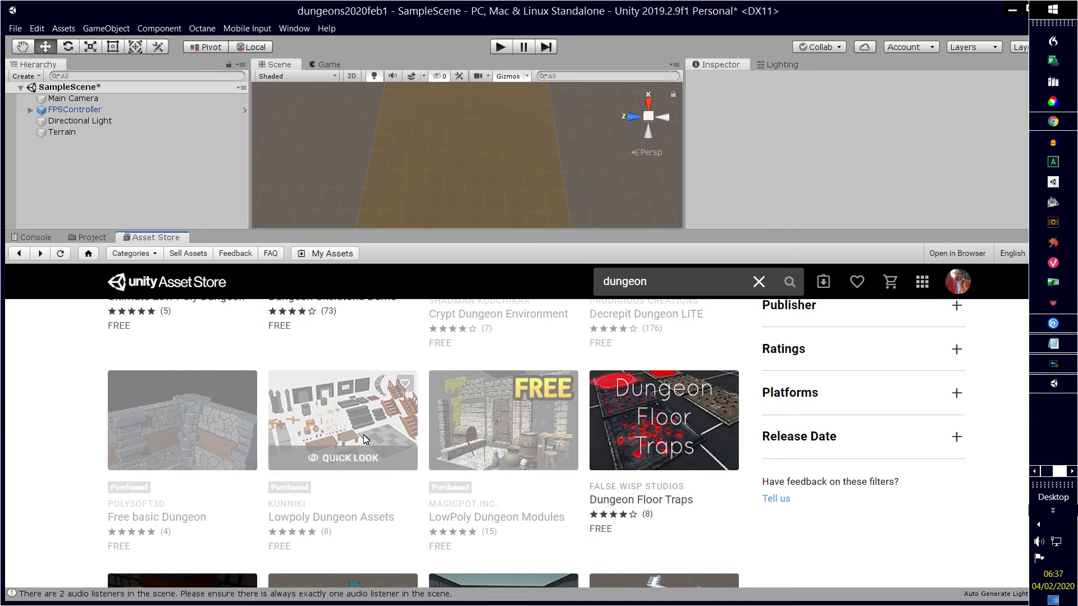
scroll(610, 438, "up", 3)
scroll(611, 439, "up", 3)
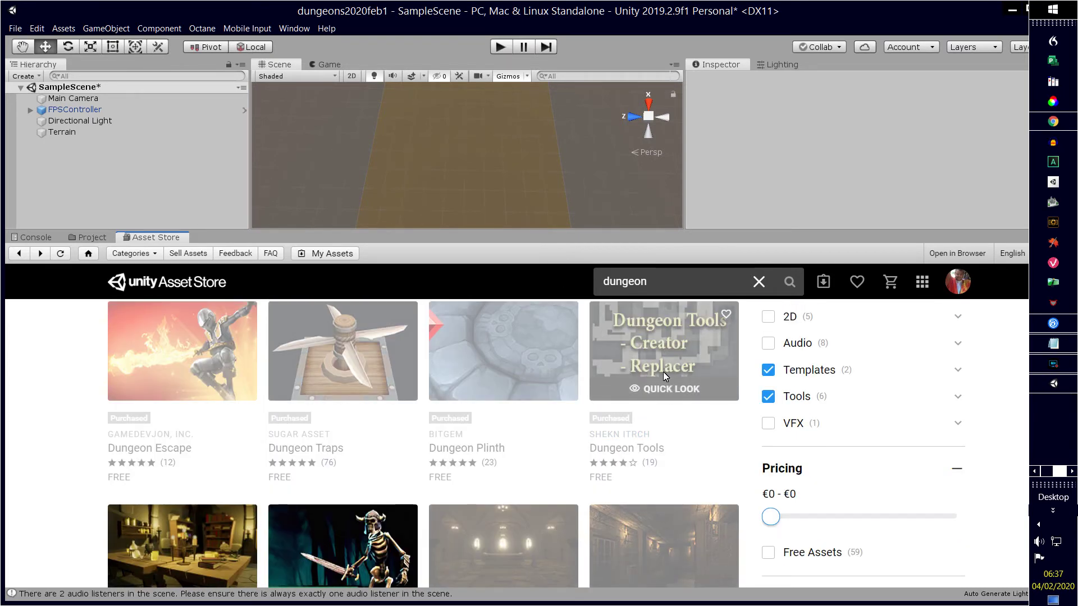
scroll(654, 376, "down", 5)
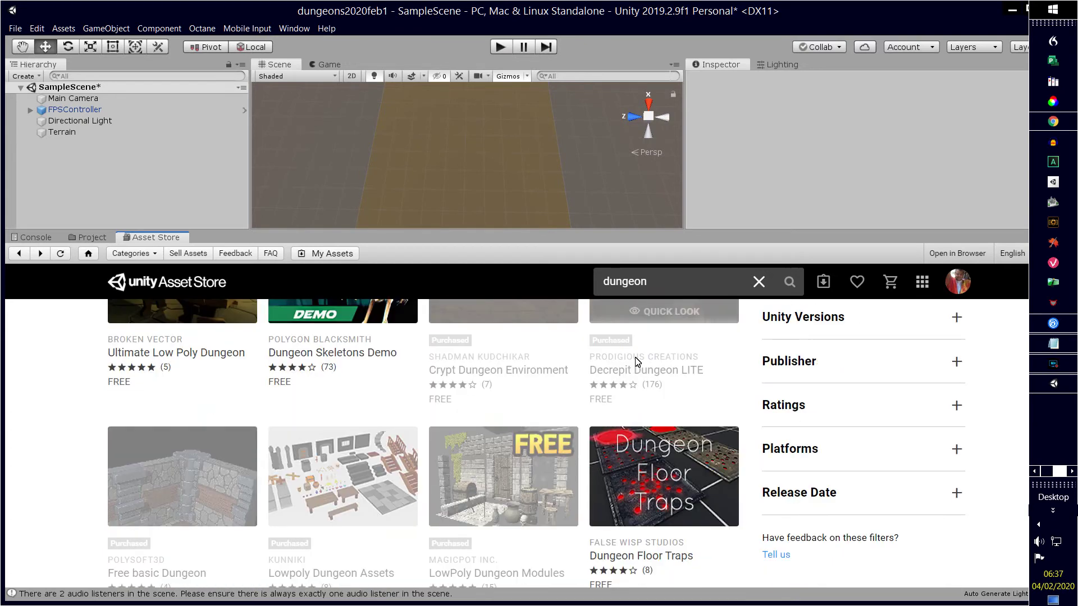
scroll(659, 417, "down", 4)
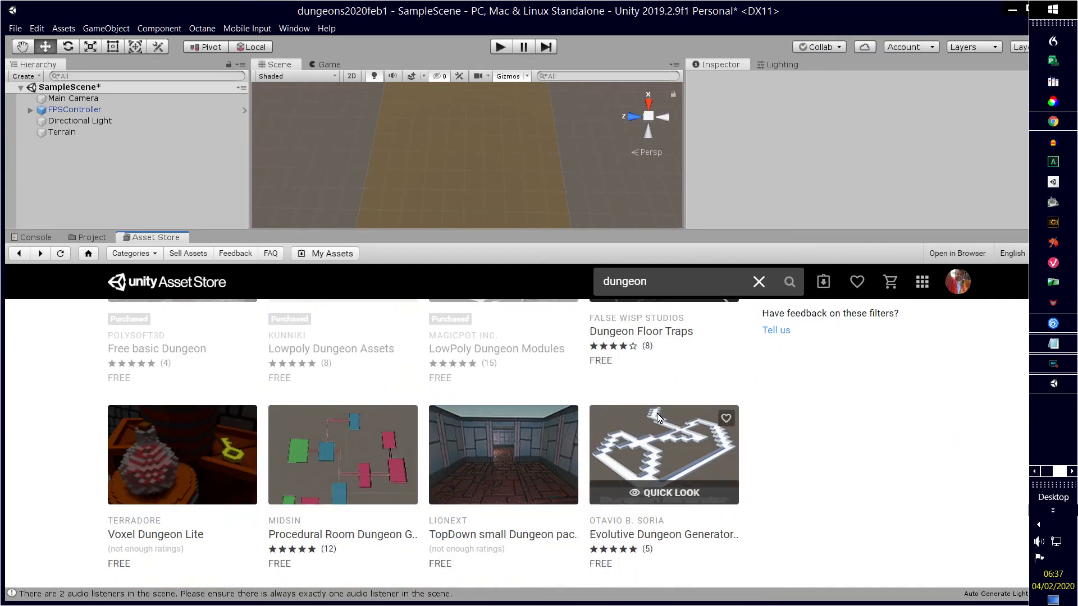
scroll(659, 417, "down", 1)
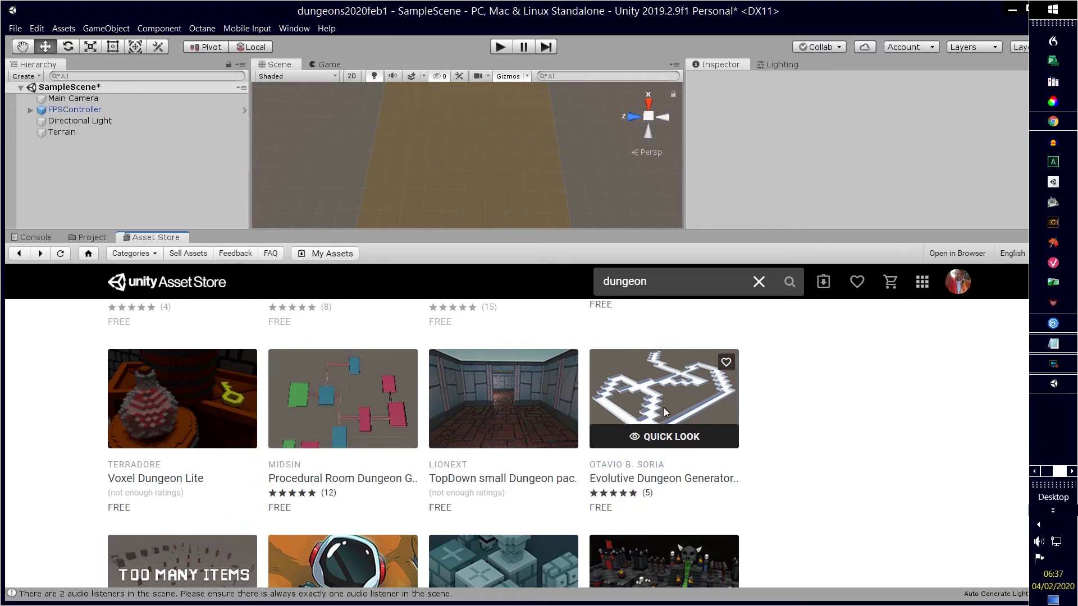
left_click(663, 409)
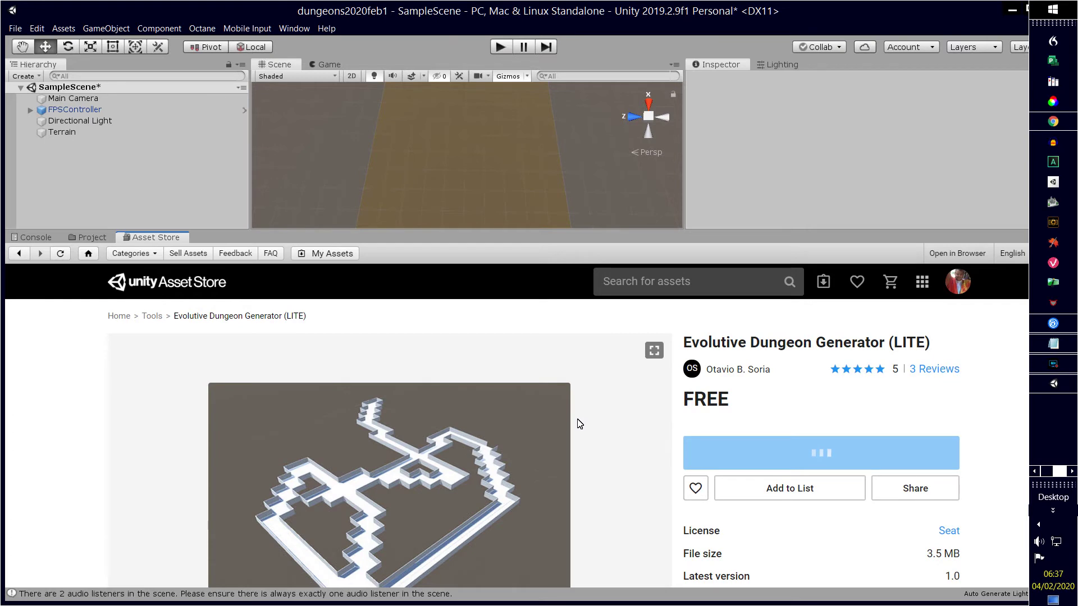
Step: View the fourth preview image of Evolutive Dungeon Generator (LITE)
scroll(568, 421, "down", 5)
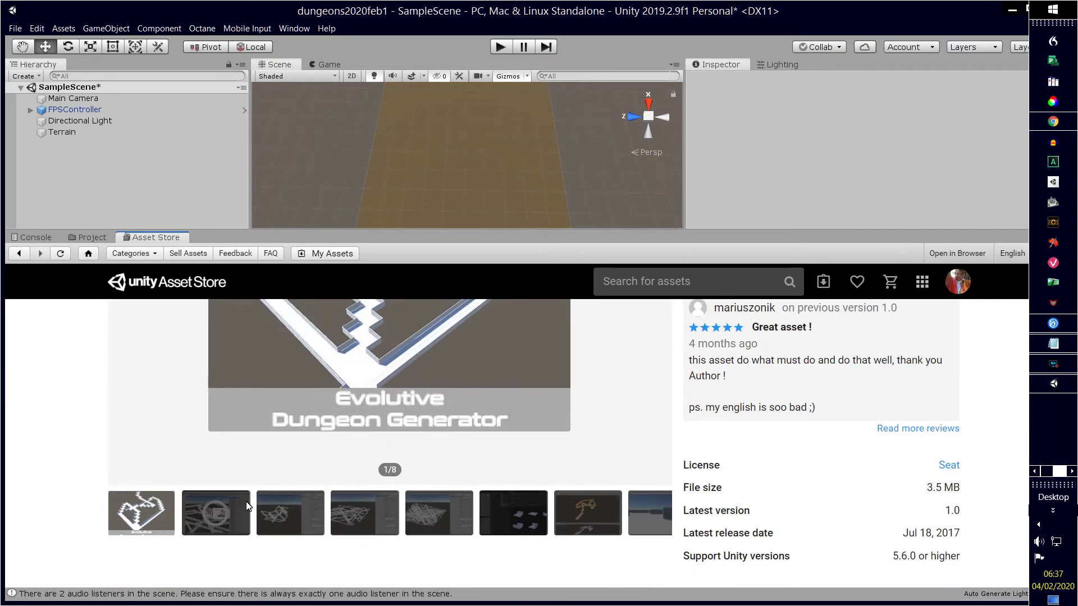
left_click(352, 521)
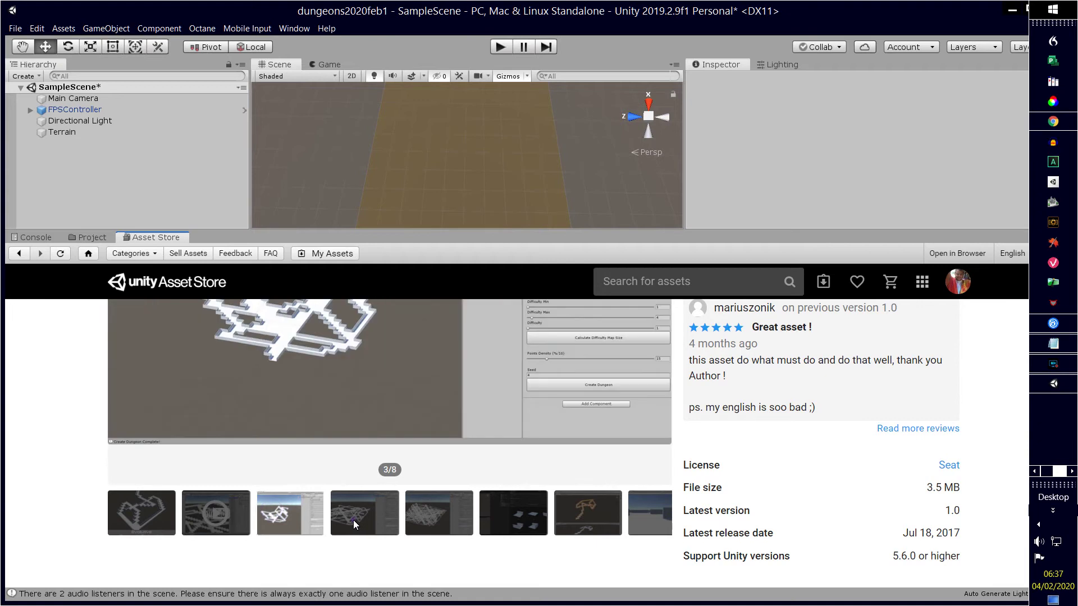
scroll(344, 398, "up", 2)
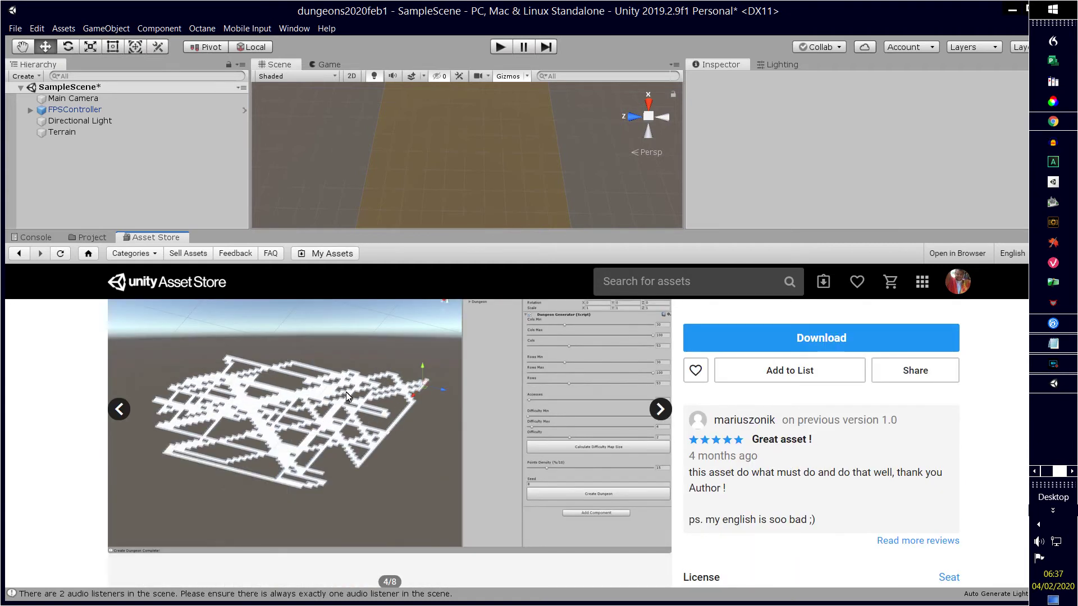
Step: Download the Evolutive Dungeon Generator (LITE) package and return to the 59 dungeon results
left_click(763, 344)
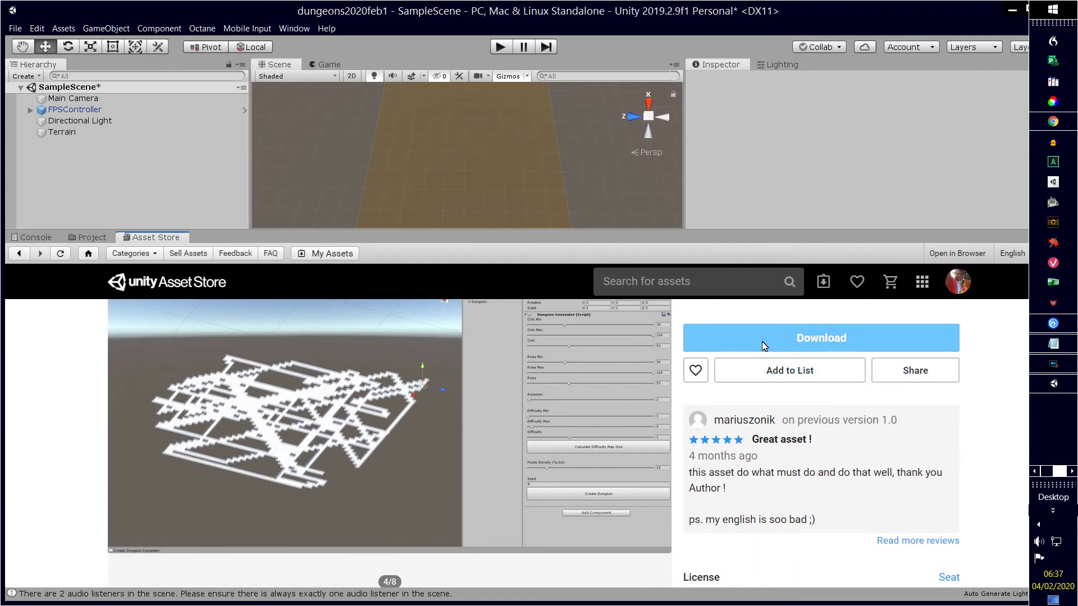
scroll(746, 376, "up", 2)
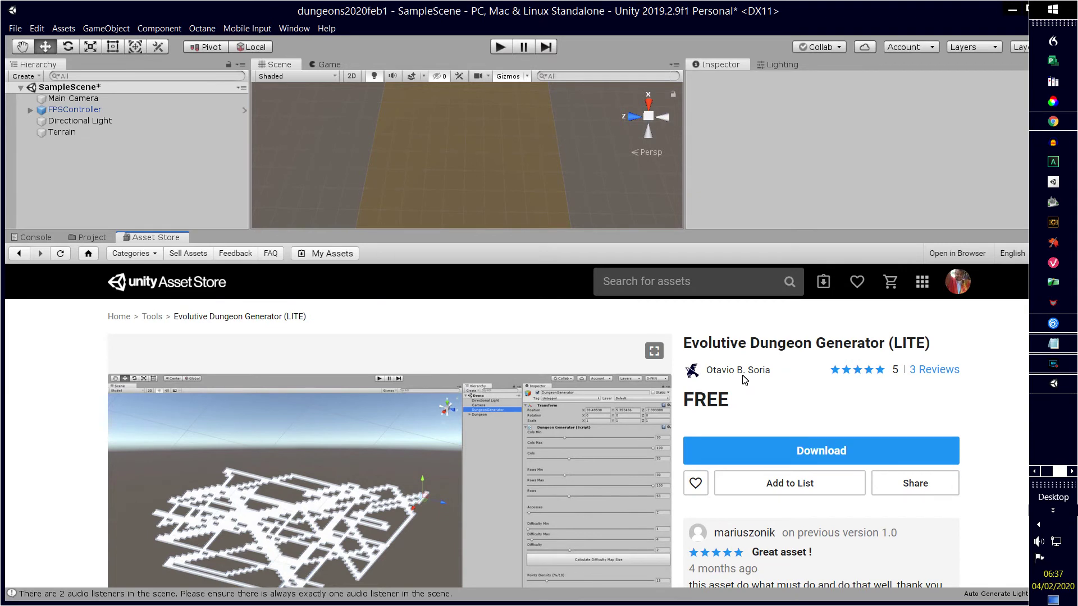
left_click(751, 447)
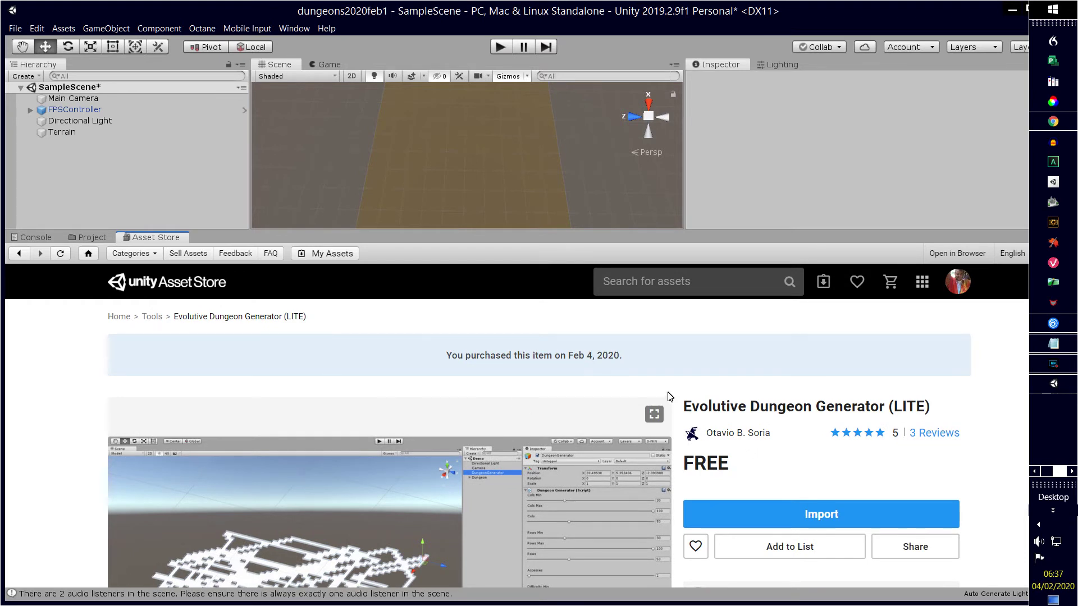
left_click(164, 340)
left_click(19, 255)
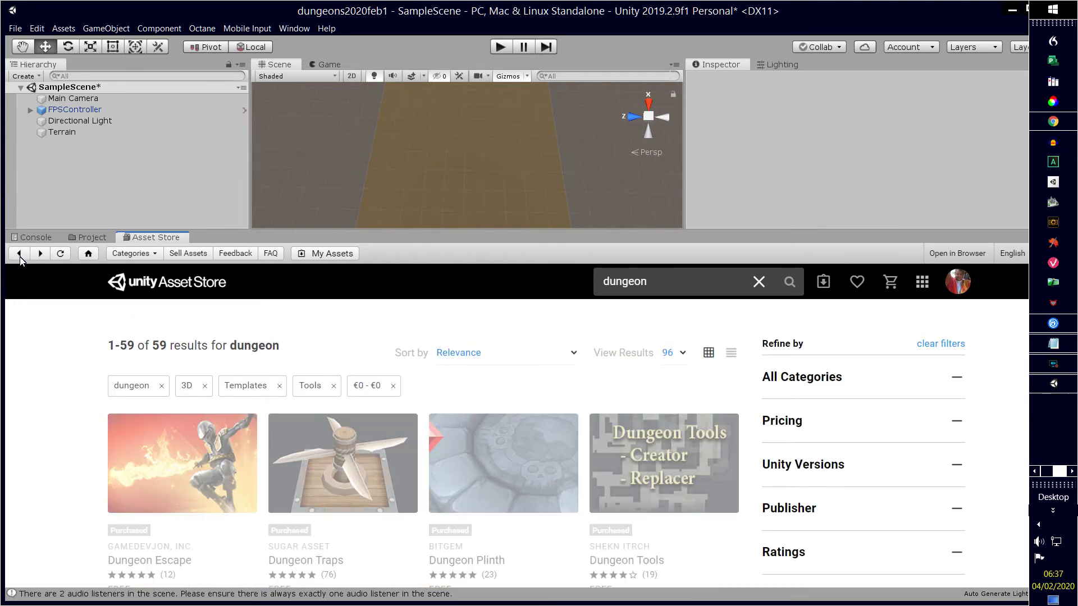
scroll(522, 412, "down", 1)
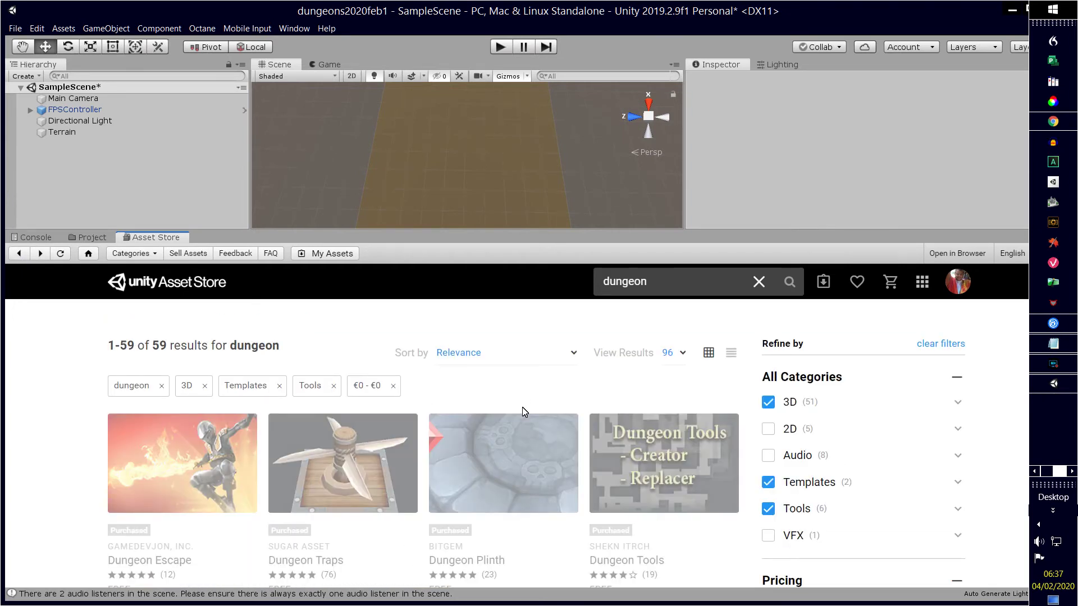
scroll(521, 407, "down", 3)
scroll(491, 426, "up", 4)
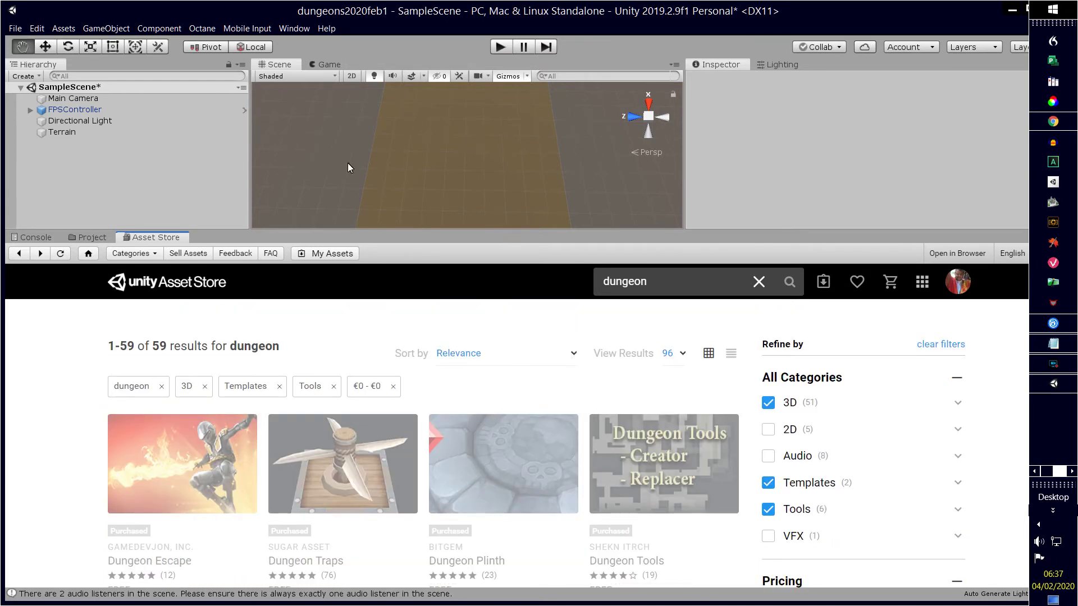
key("alt+Tab")
key("Tab")
key("Tab")
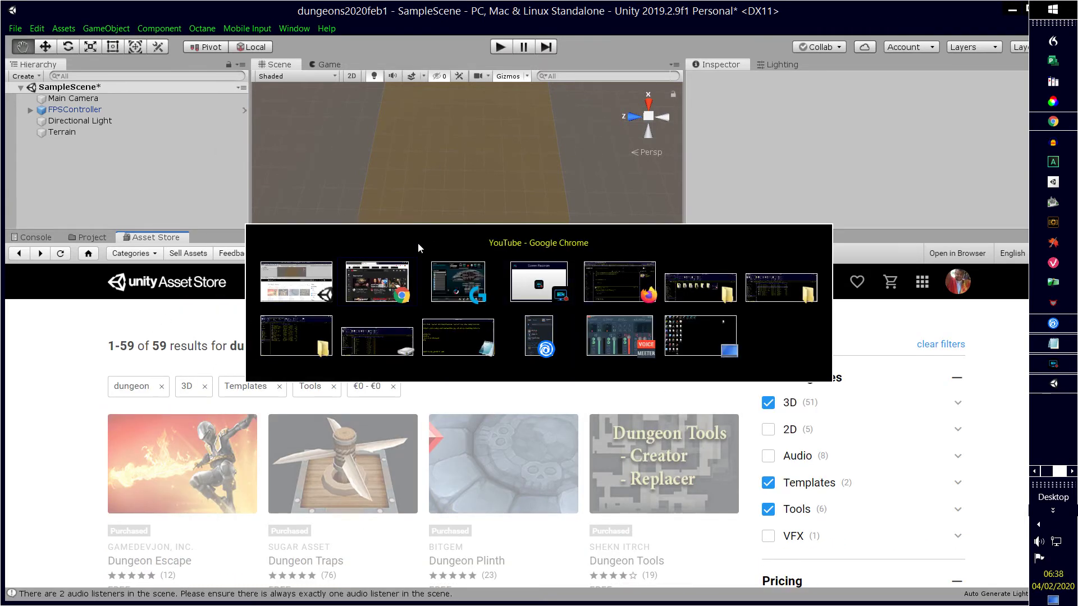
left_click(297, 284)
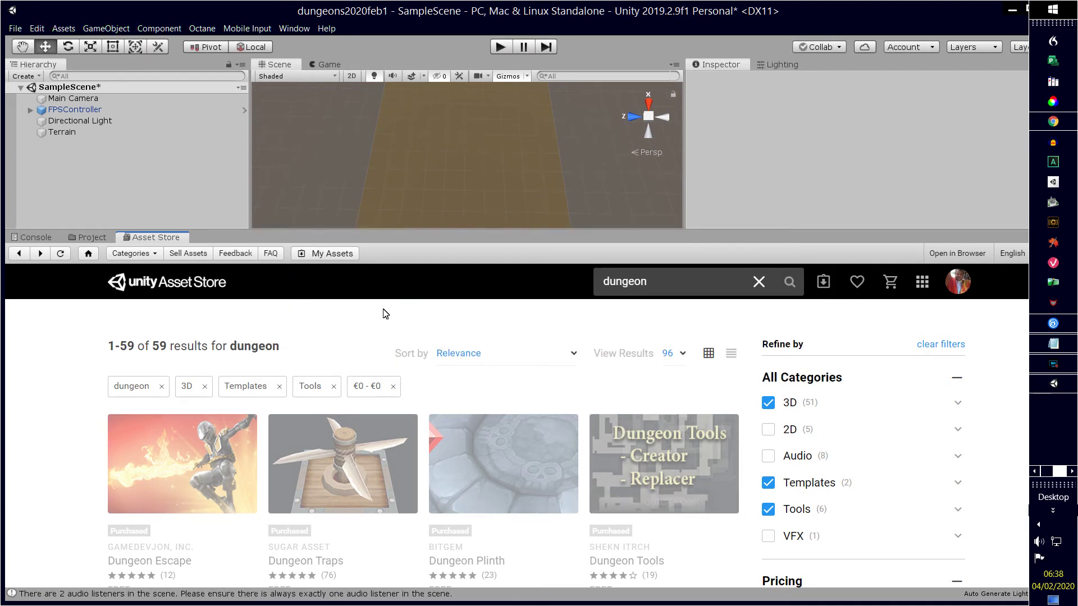
Step: Replace the 'dungeon' search with 'village interior' and scroll the new results
left_click(668, 284)
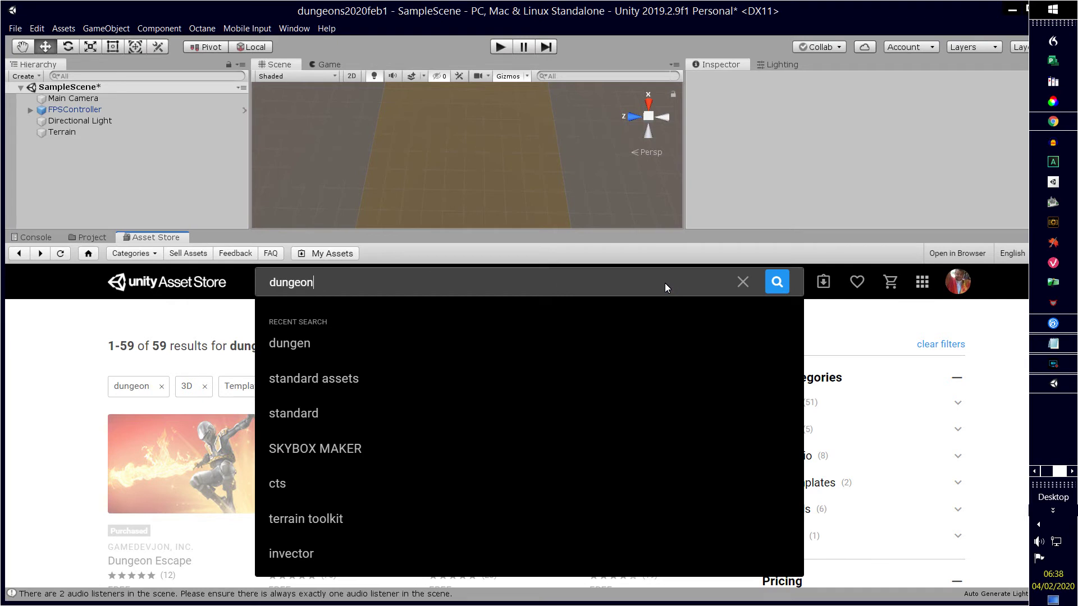
key("BackSpace")
key("BackSpace")
key("BackSpace")
key("BackSpace")
key("BackSpace")
key("BackSpace")
key("BackSpace")
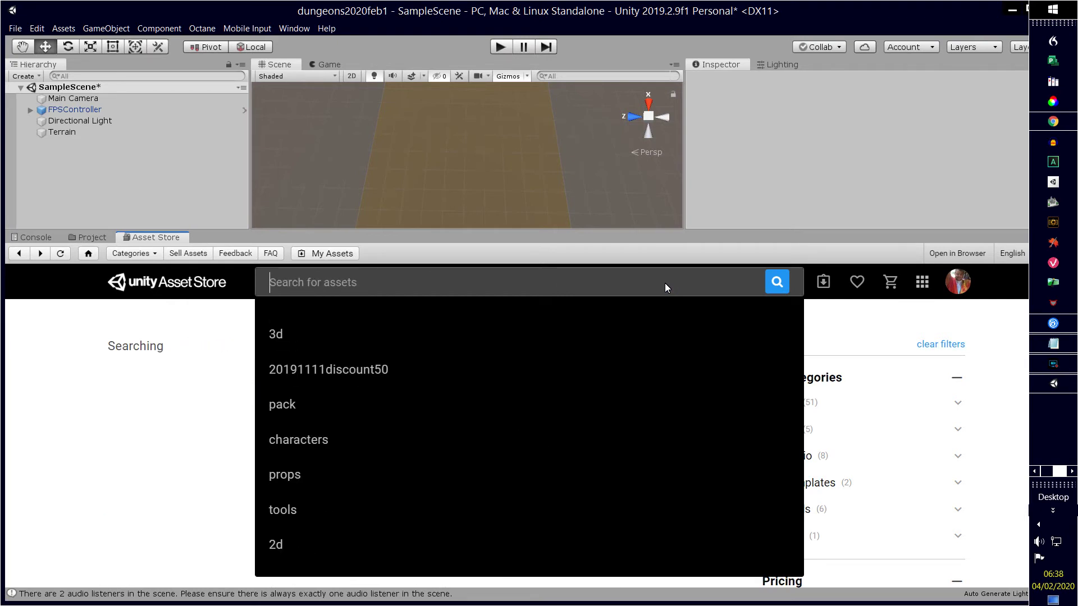
type("village")
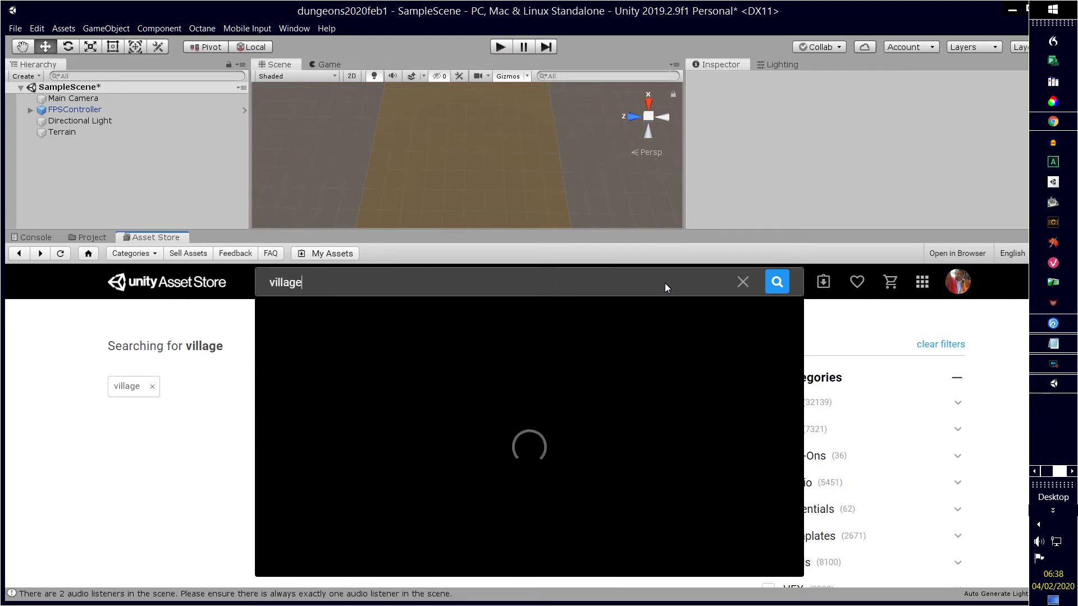
type(" int")
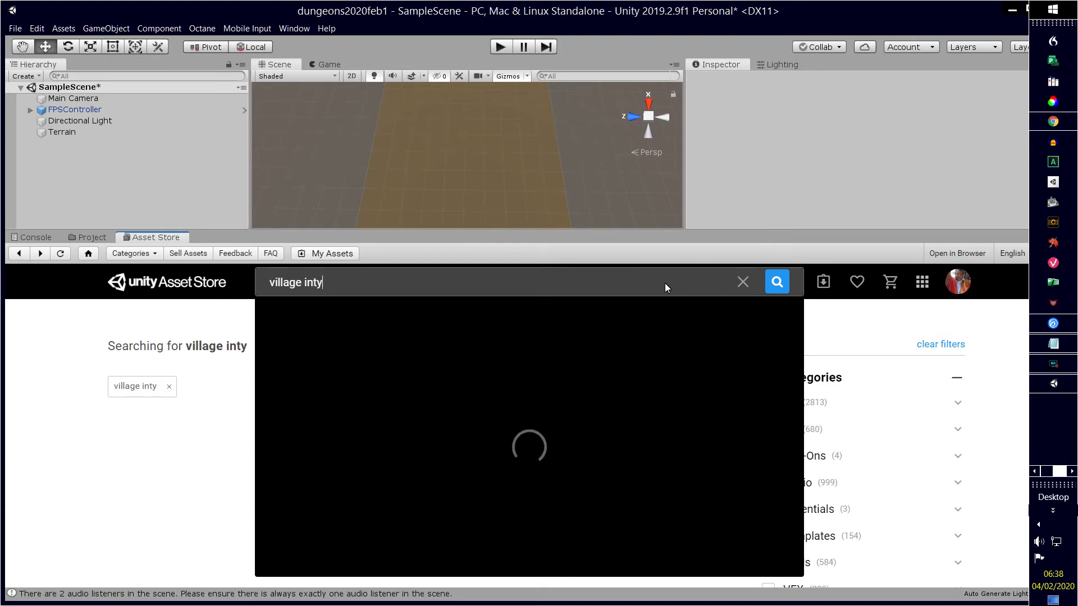
type("er")
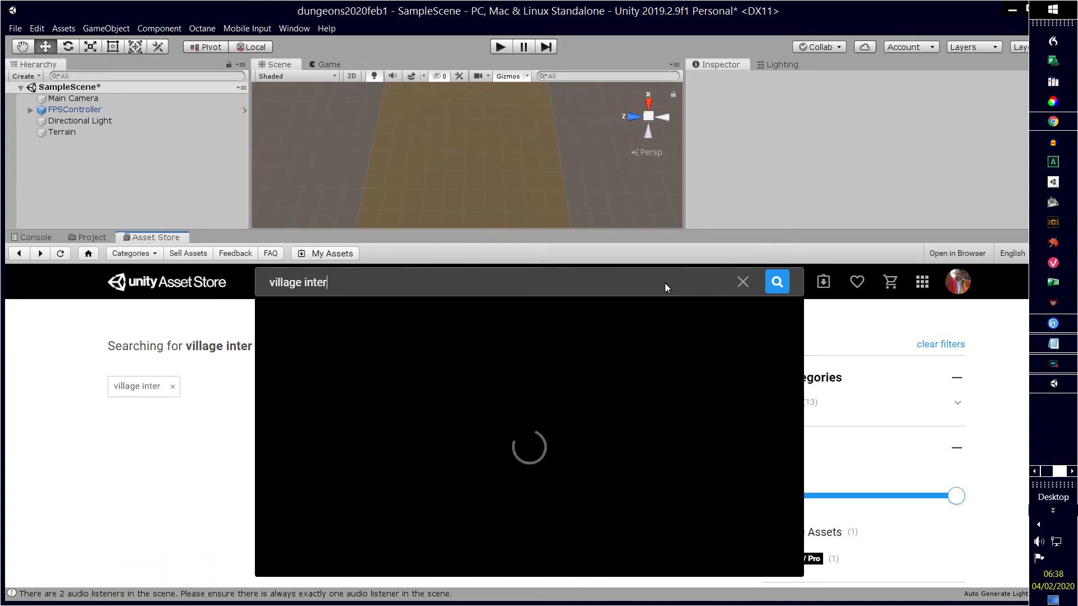
type("ior")
left_click(83, 399)
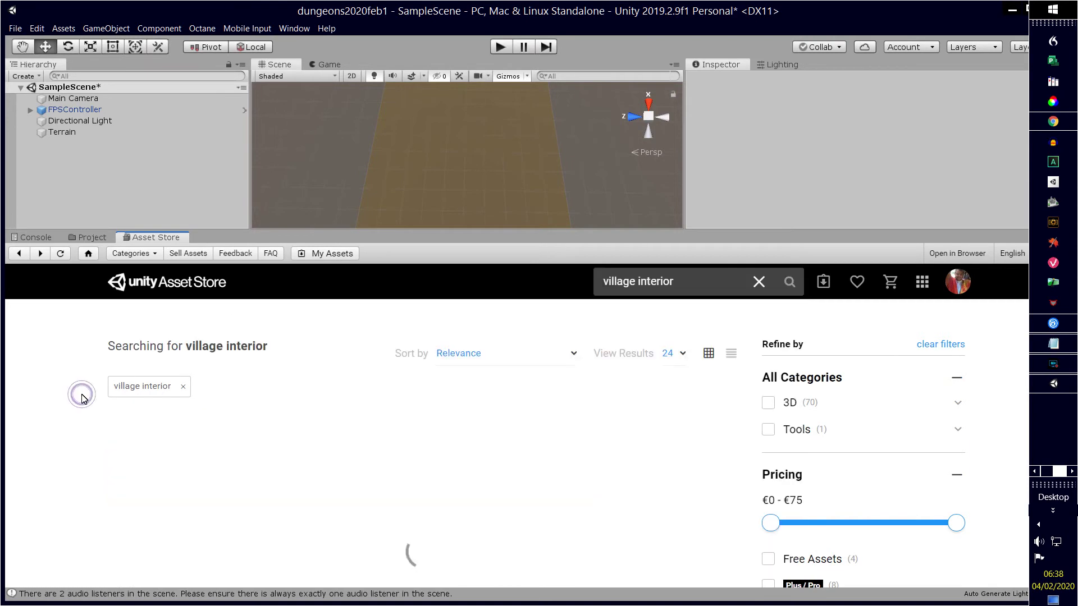
scroll(130, 380, "down", 2)
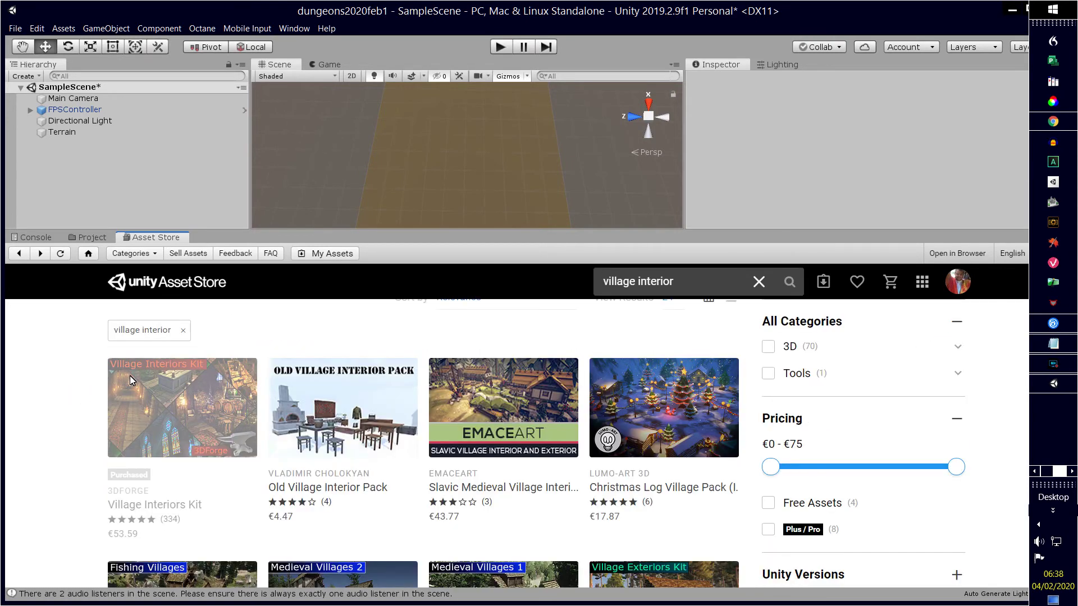
scroll(130, 376, "down", 4)
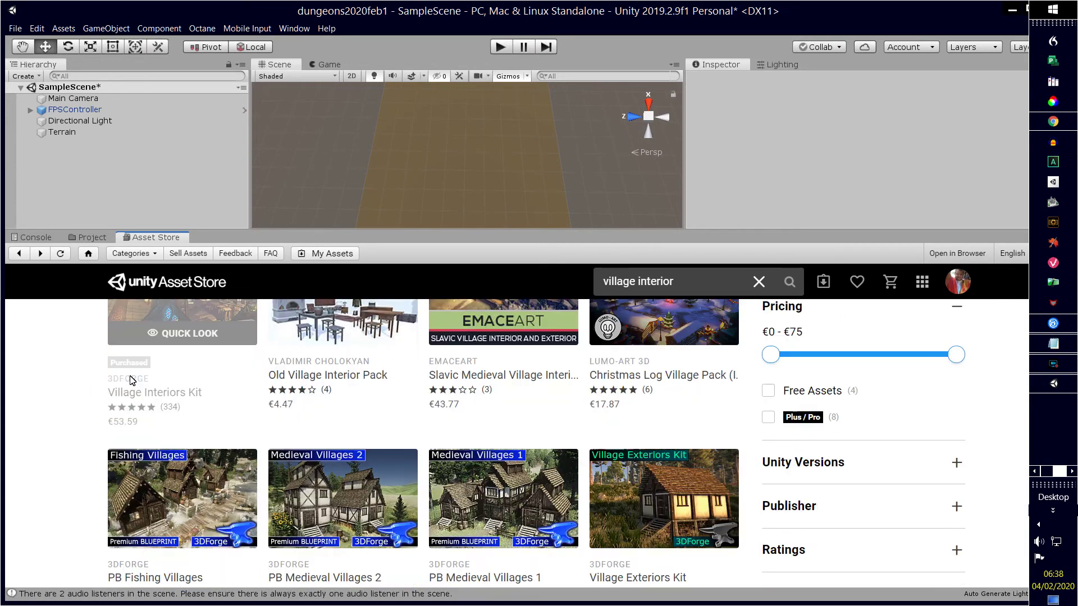
scroll(116, 372, "up", 4)
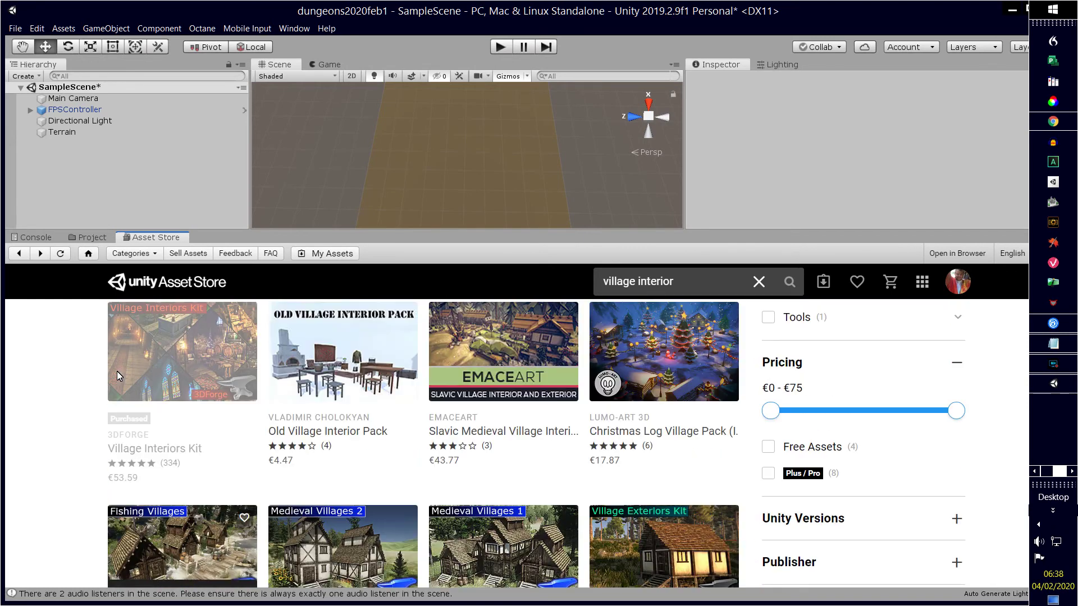
left_click(161, 341)
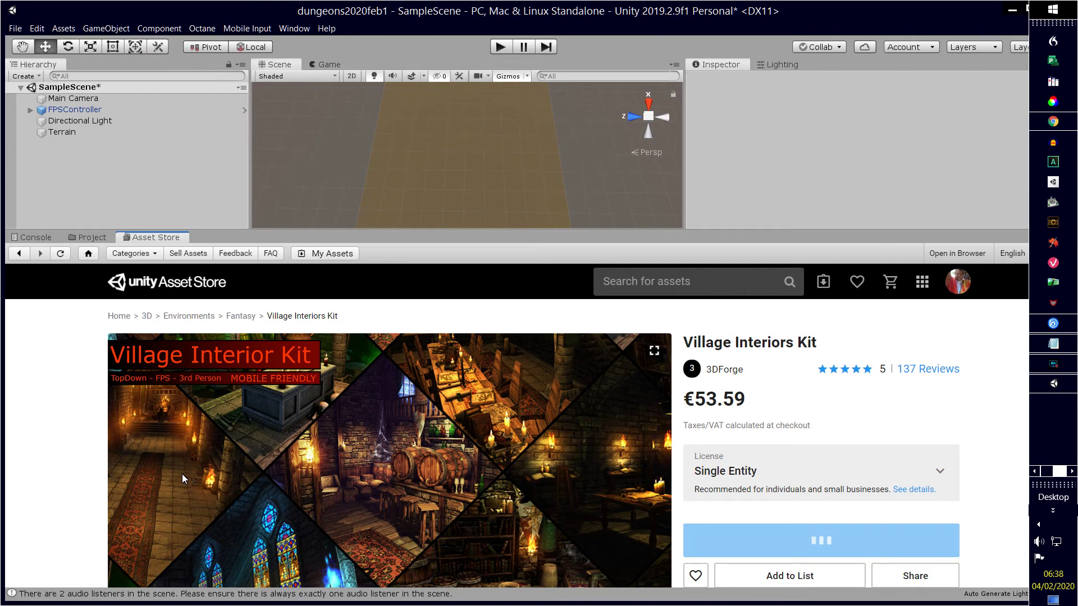
scroll(409, 451, "down", 7)
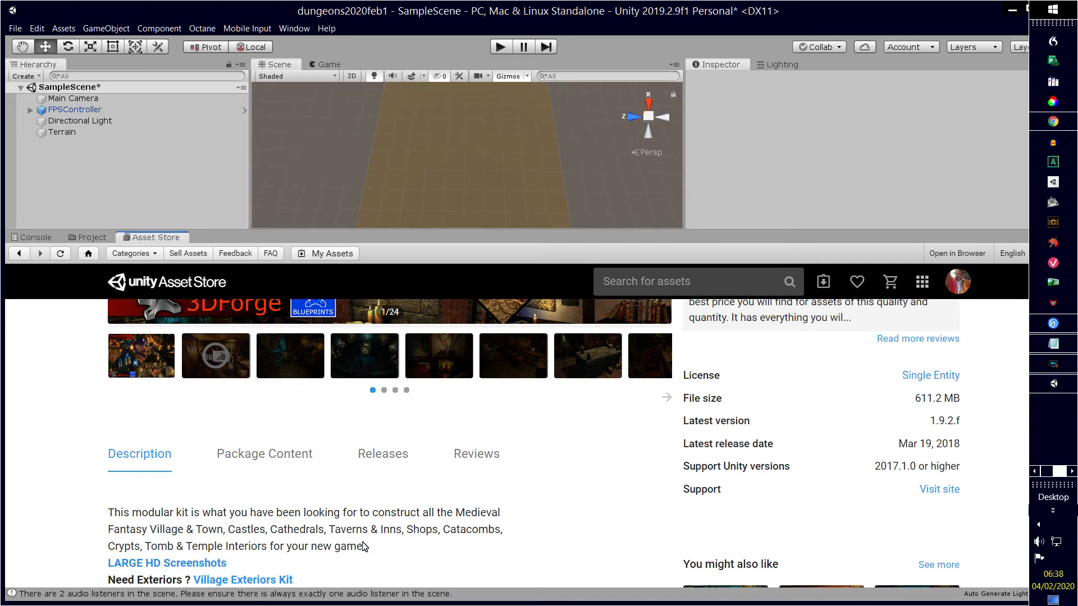
scroll(446, 487, "up", 6)
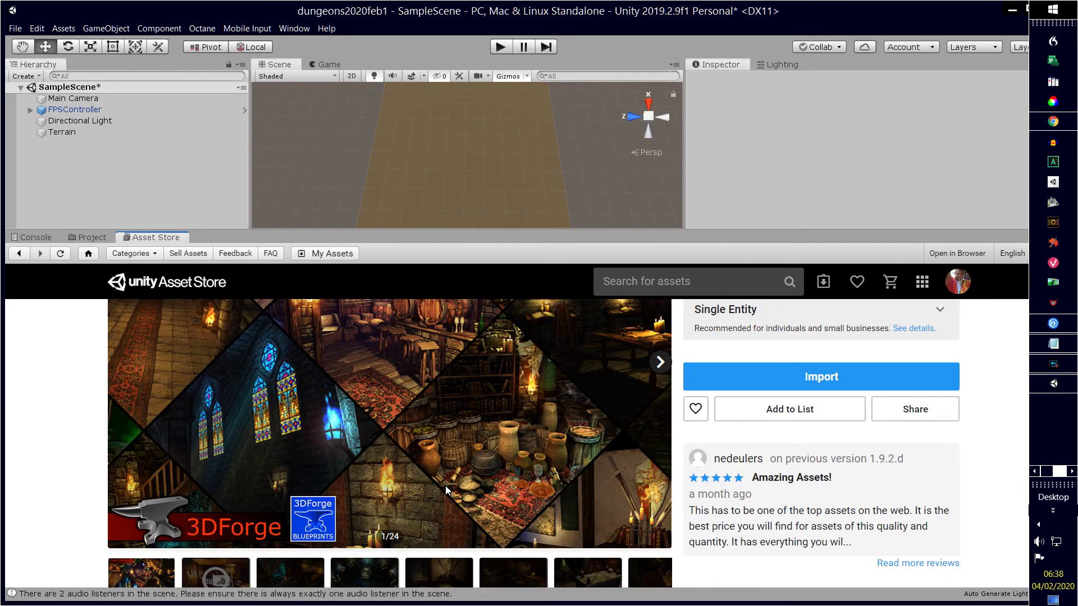
scroll(445, 486, "up", 3)
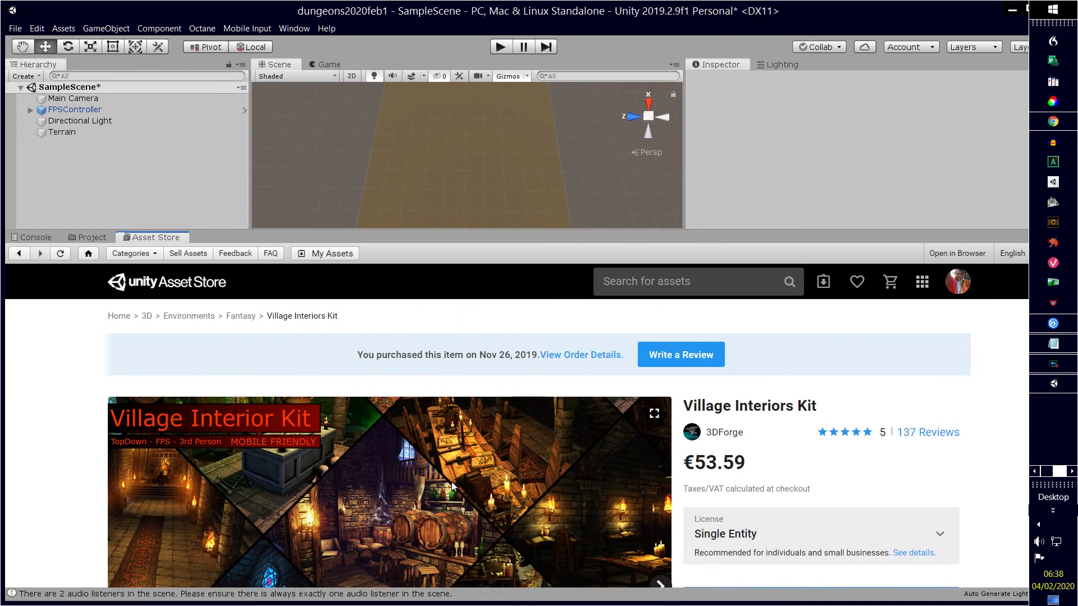
scroll(496, 424, "down", 2)
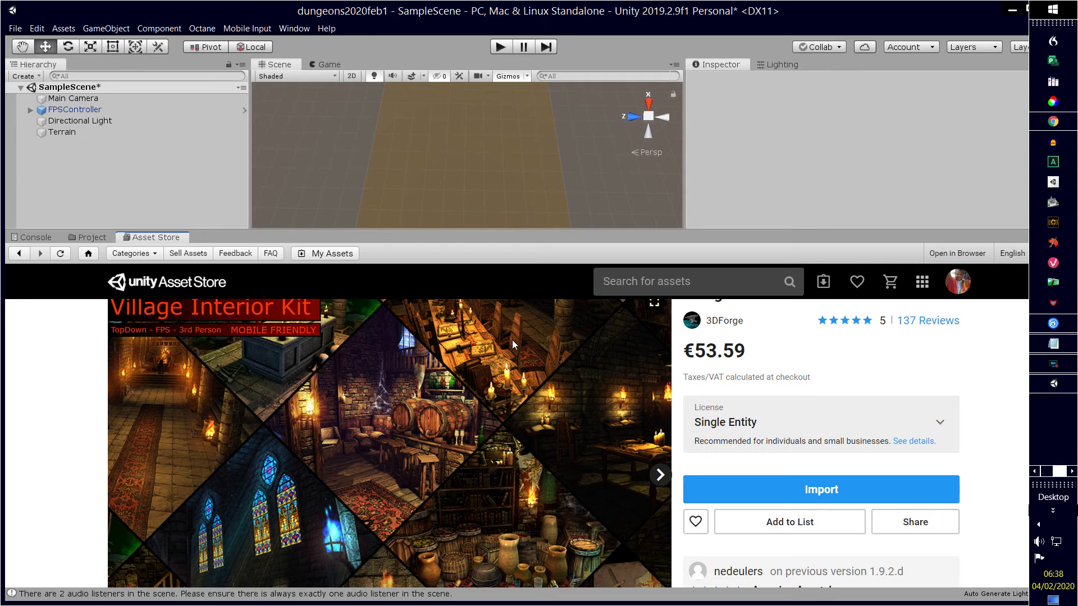
scroll(448, 471, "down", 4)
scroll(454, 444, "up", 6)
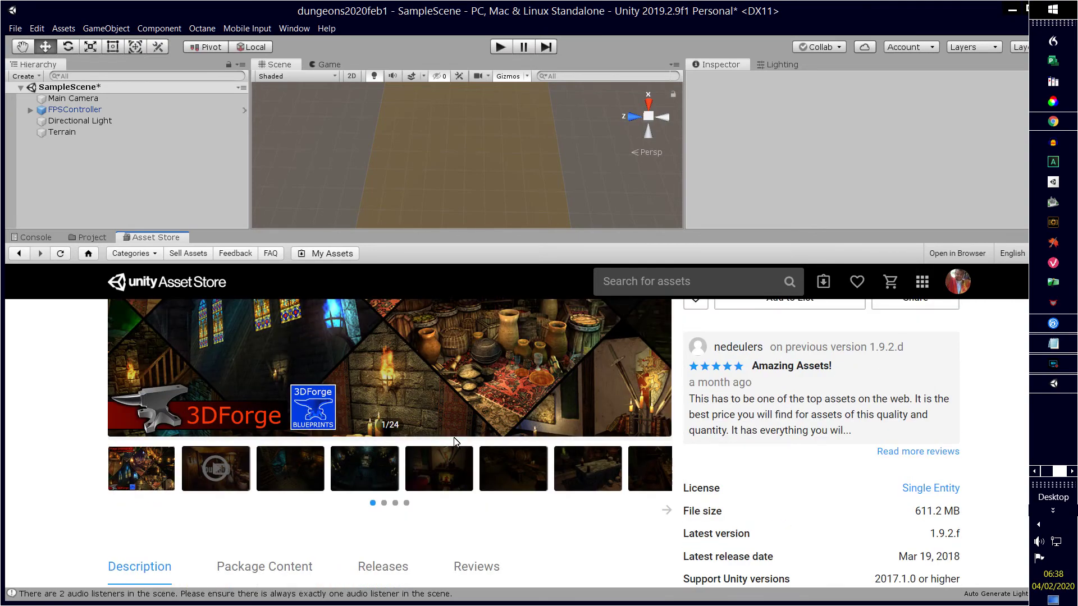
scroll(454, 442, "down", 3)
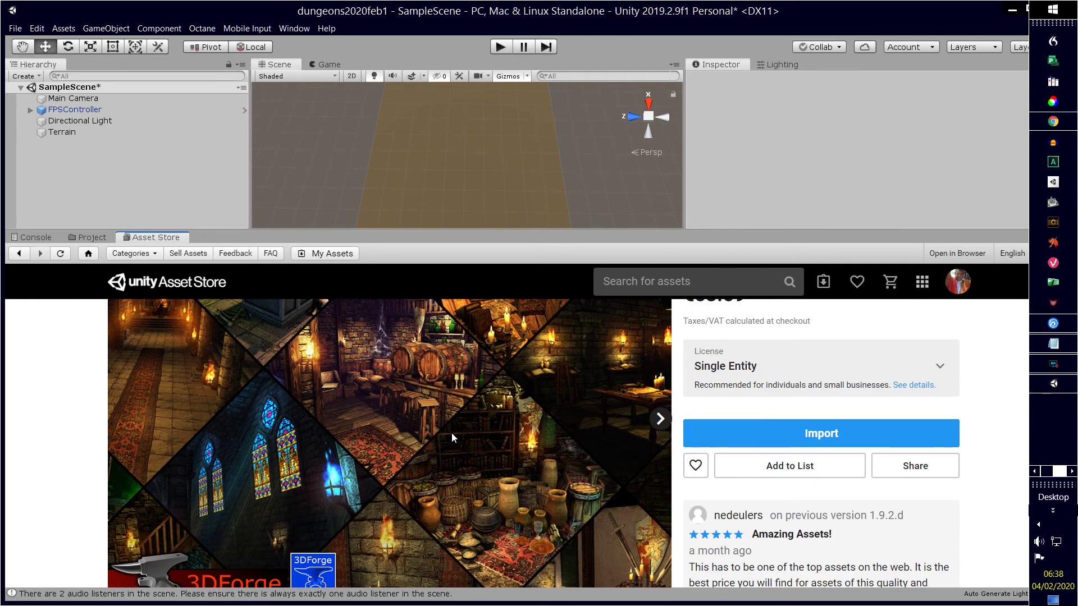
scroll(452, 433, "down", 2)
scroll(447, 432, "down", 1)
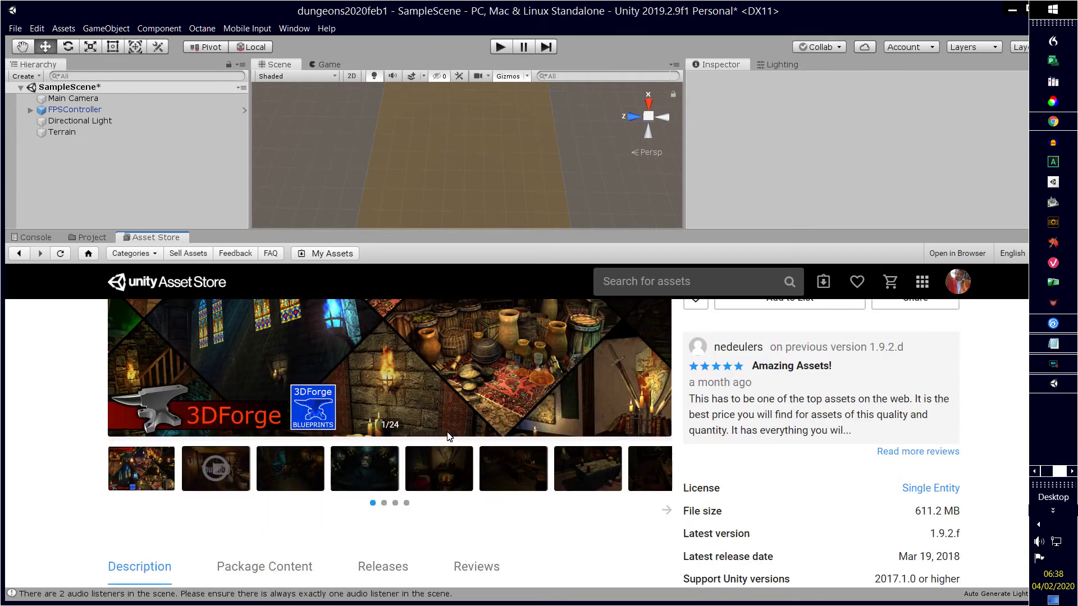
scroll(449, 436, "down", 1)
scroll(448, 436, "up", 5)
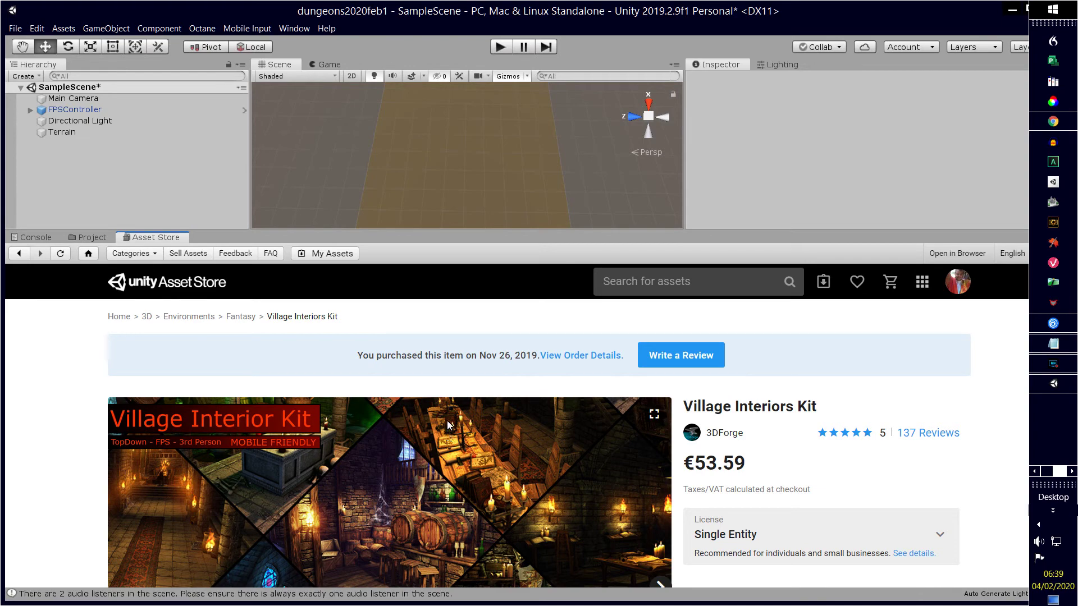
scroll(446, 420, "down", 5)
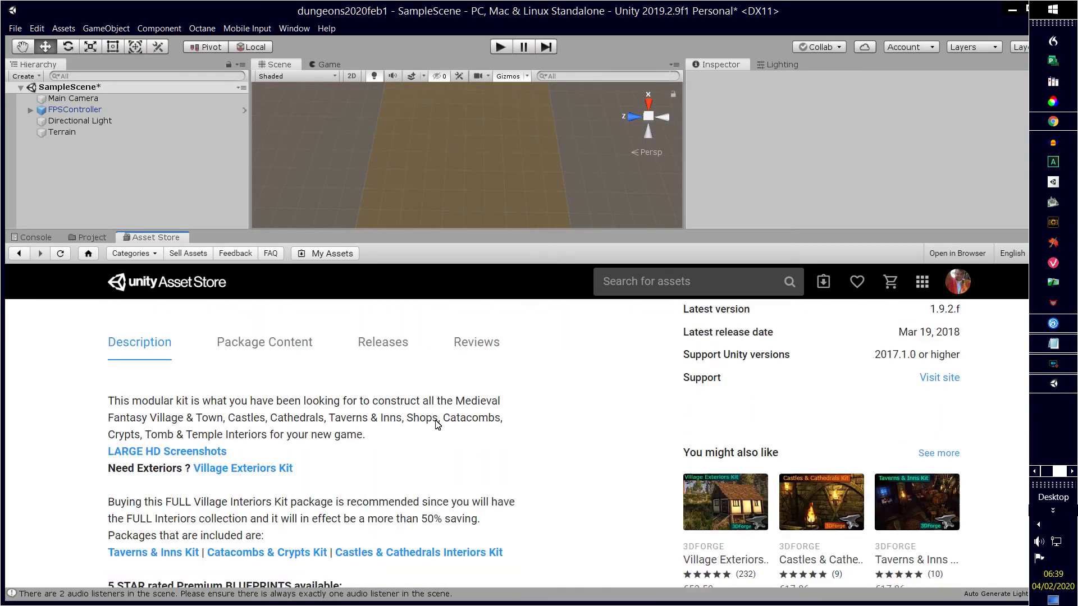
scroll(437, 425, "down", 2)
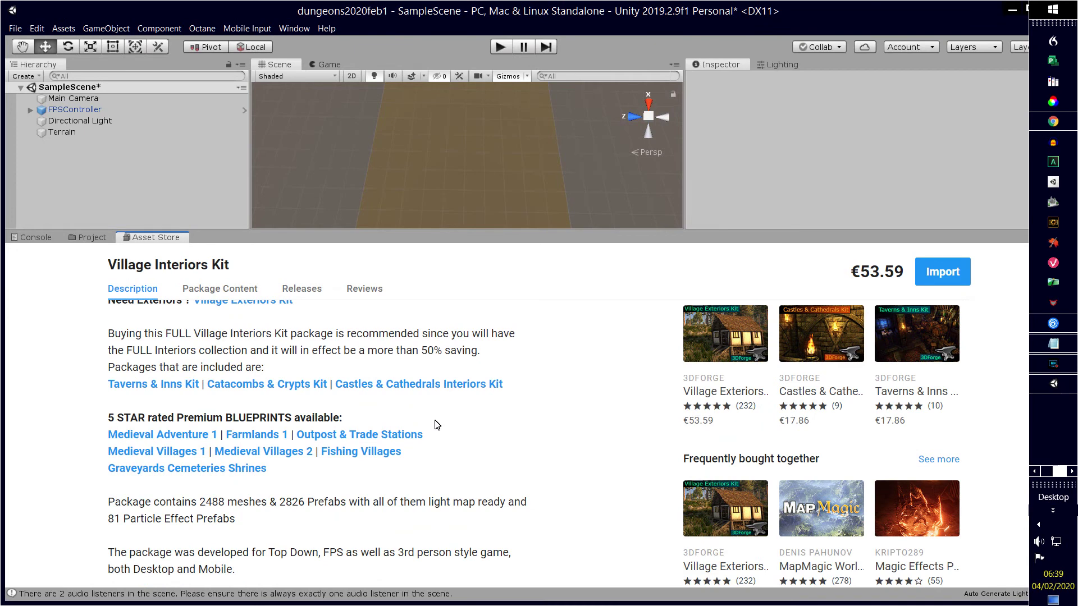
scroll(437, 425, "up", 8)
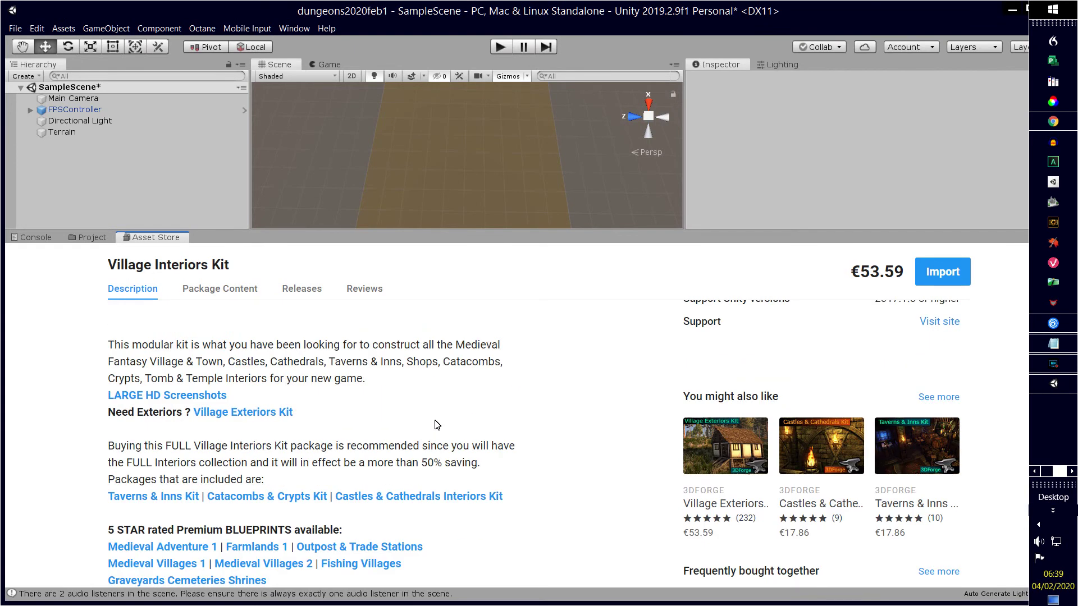
scroll(433, 421, "down", 2)
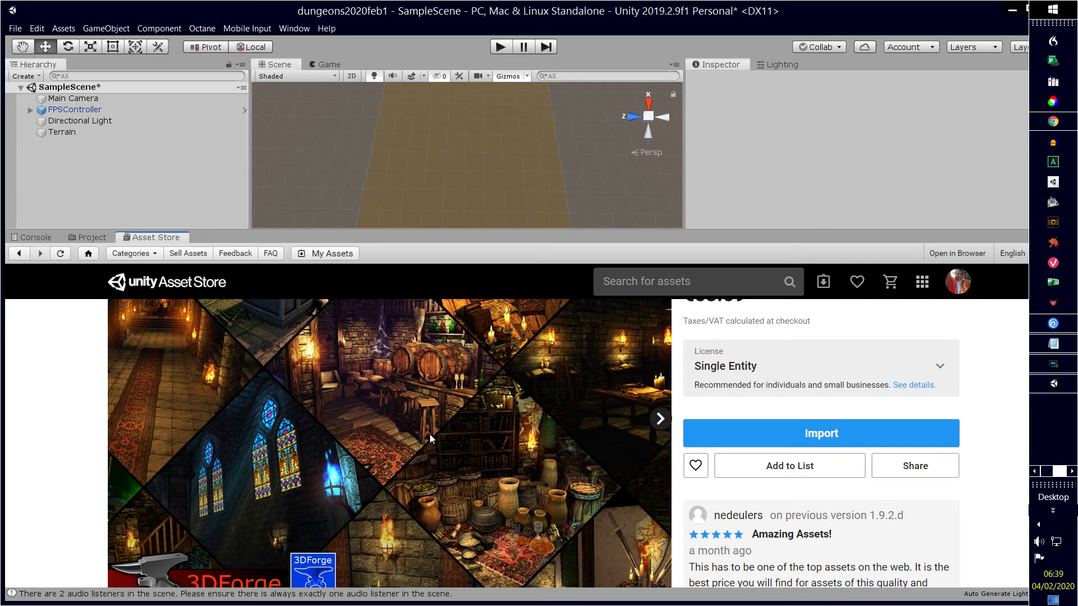
scroll(407, 418, "down", 6)
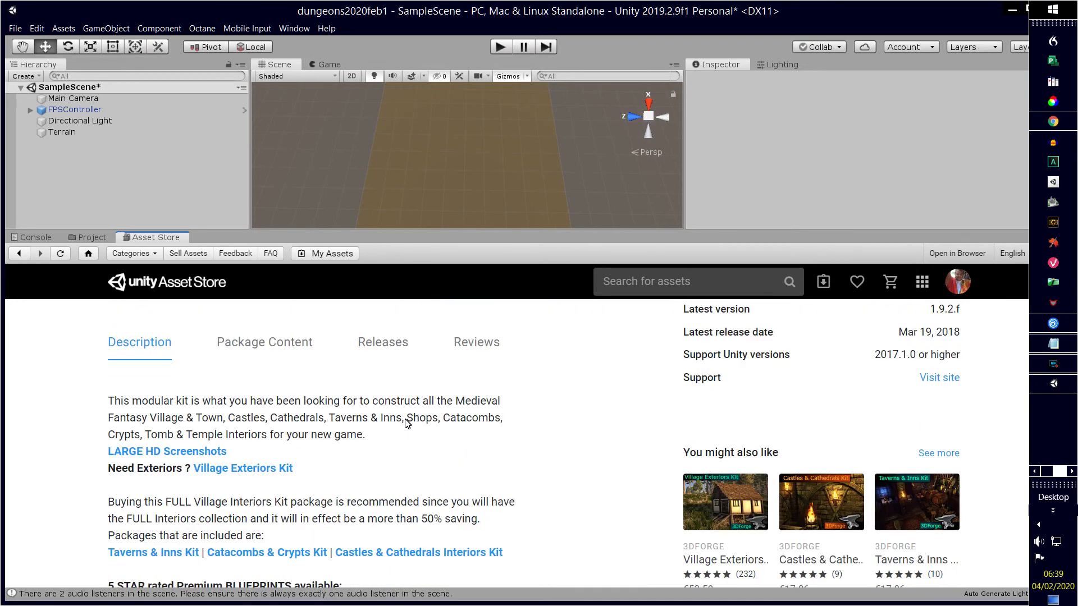
scroll(408, 423, "down", 2)
scroll(407, 424, "down", 3)
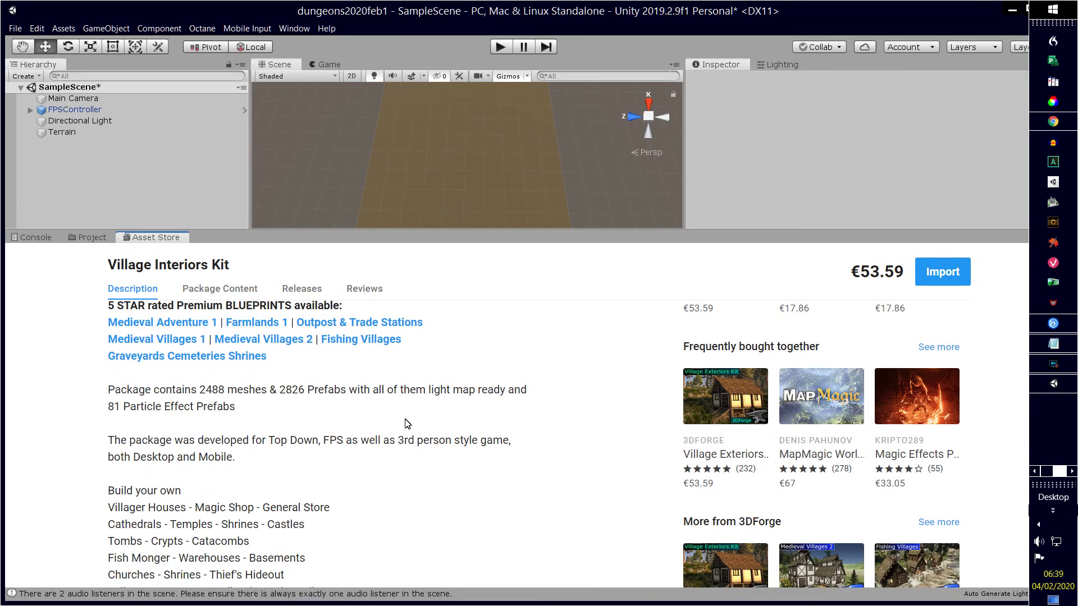
scroll(407, 424, "down", 6)
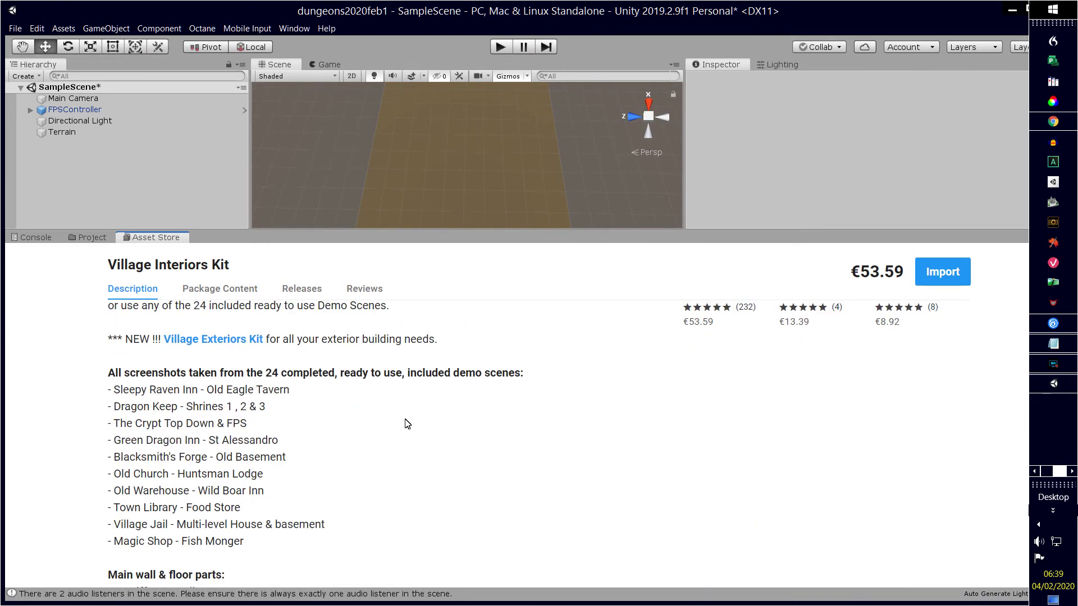
scroll(406, 424, "down", 8)
scroll(405, 425, "up", 20)
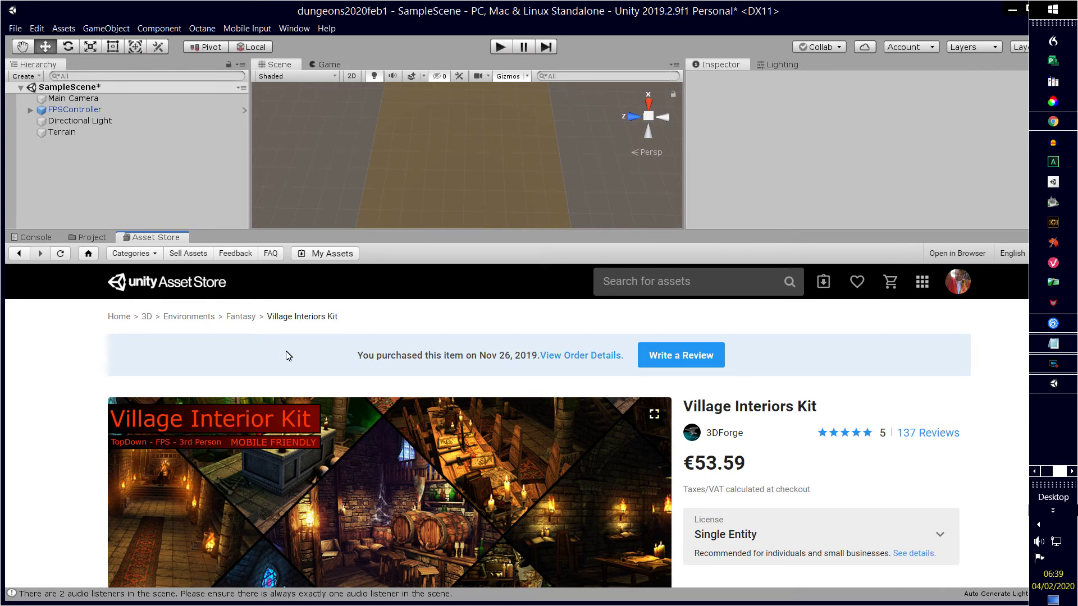
scroll(860, 428, "down", 2)
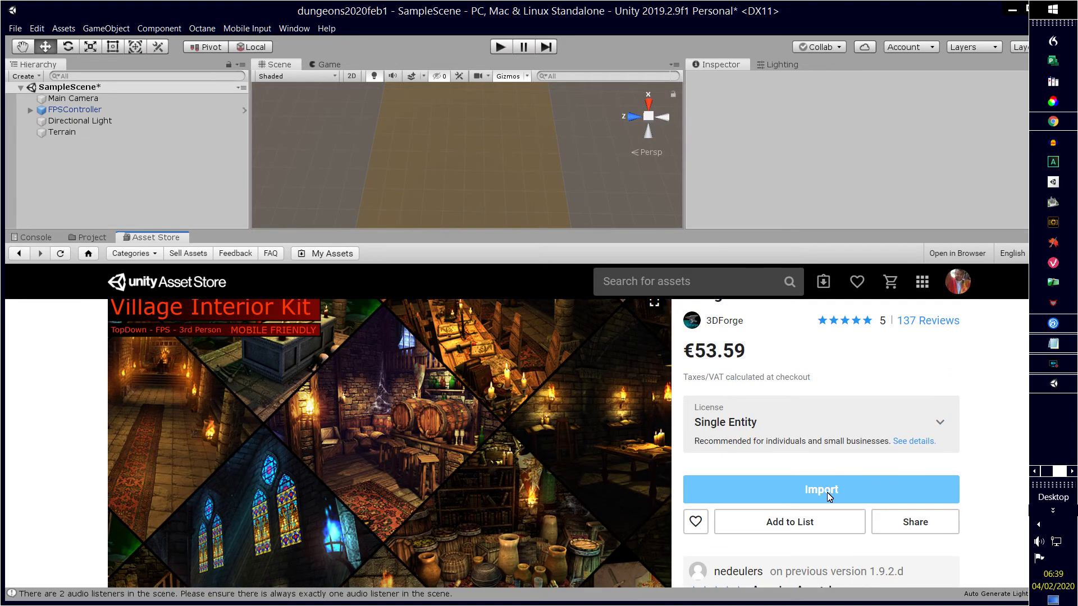
scroll(625, 427, "up", 2)
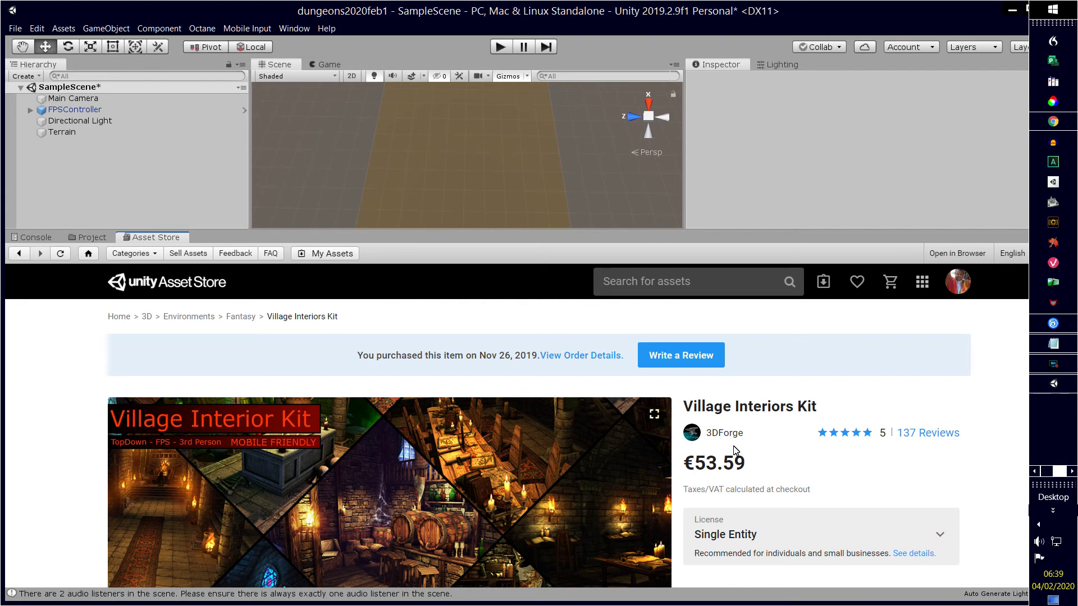
scroll(730, 450, "down", 2)
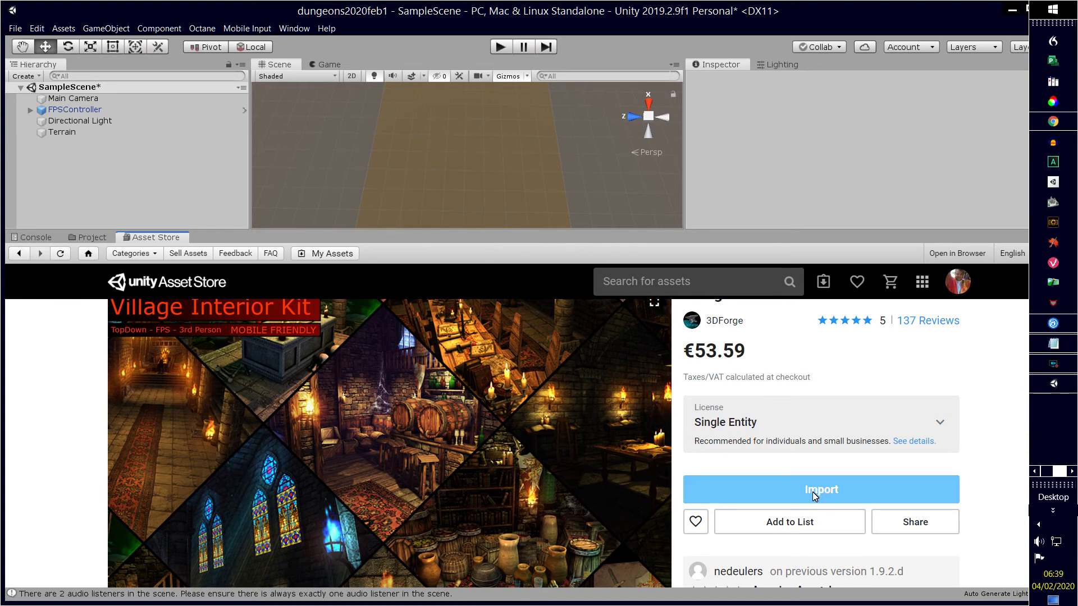
scroll(562, 435, "down", 8)
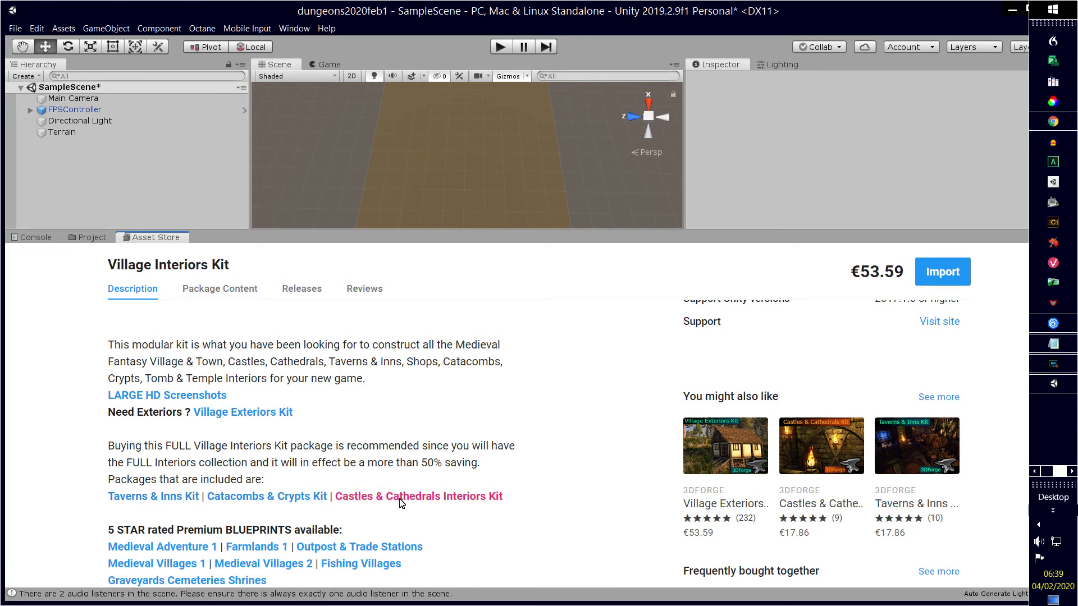
scroll(443, 473, "down", 1)
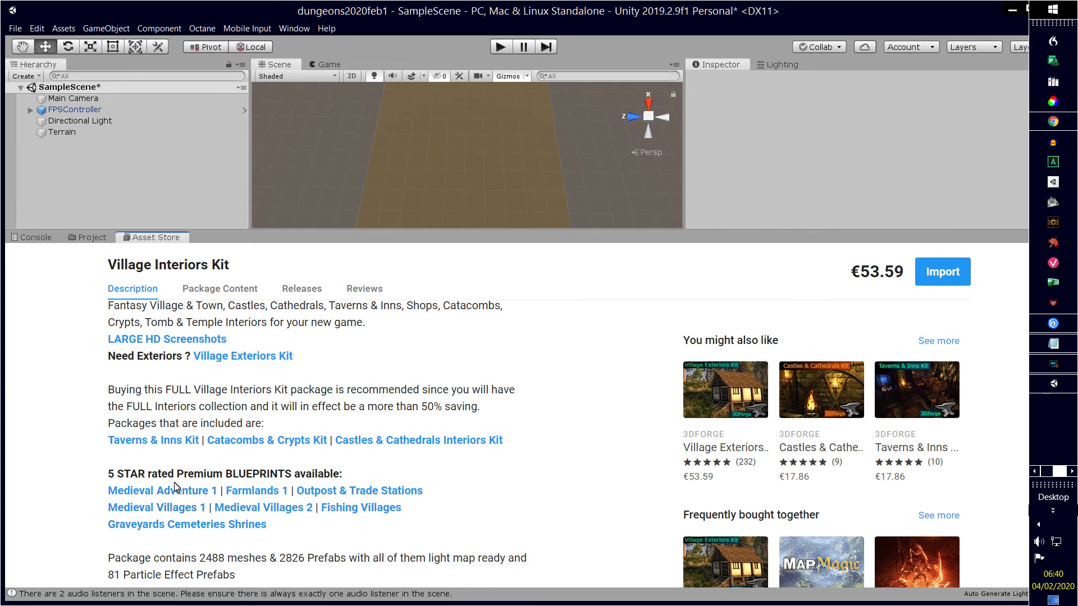
Step: Open PB Medieval Adventure 1 in Chrome, review its included blueprints, then return to Unity
left_click(173, 499)
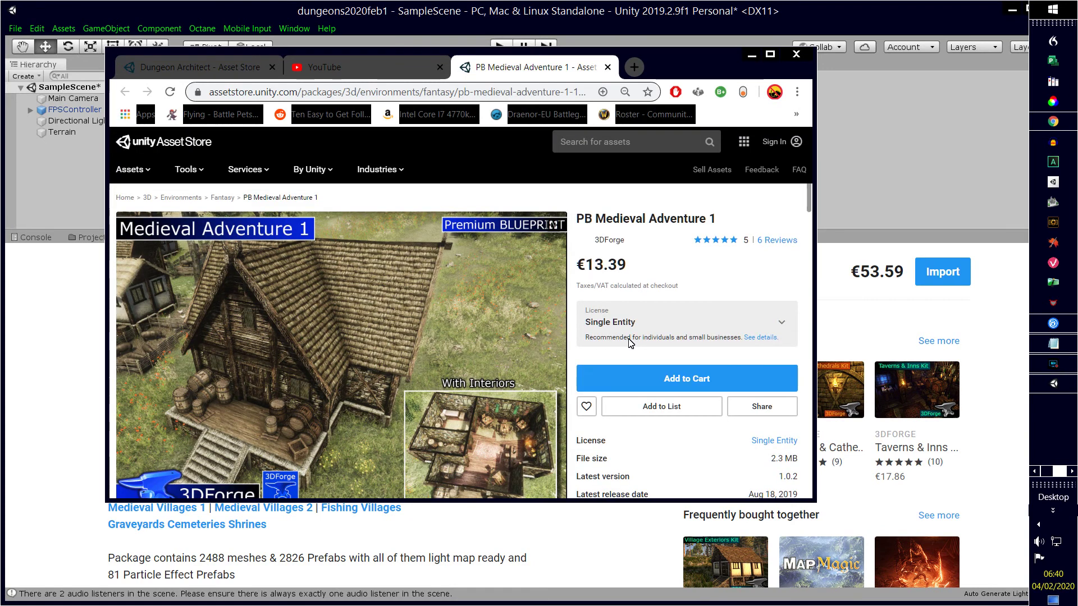
scroll(506, 364, "down", 3)
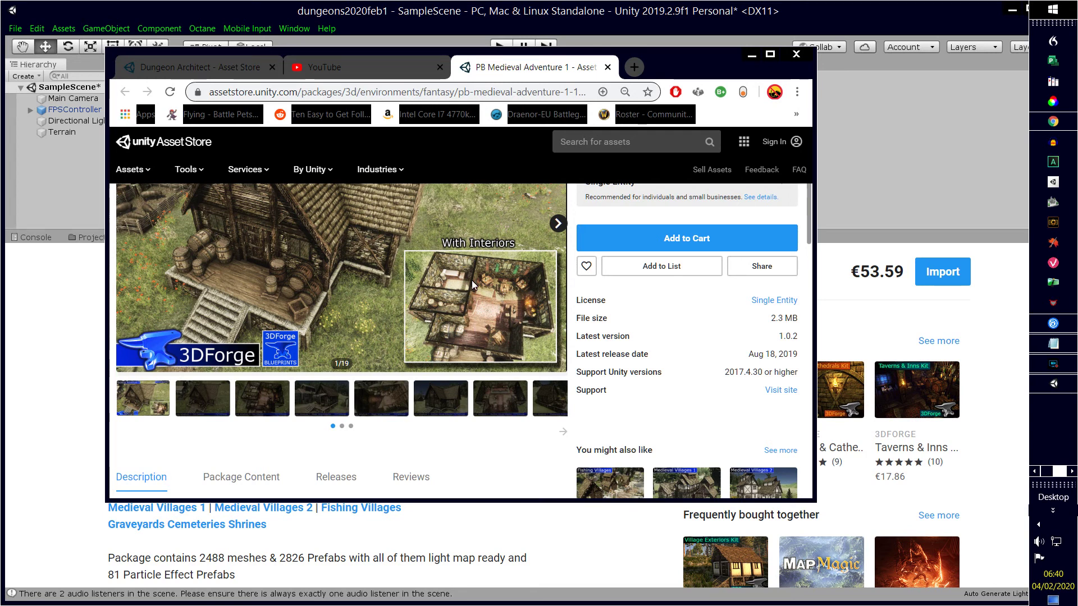
scroll(477, 297, "down", 1)
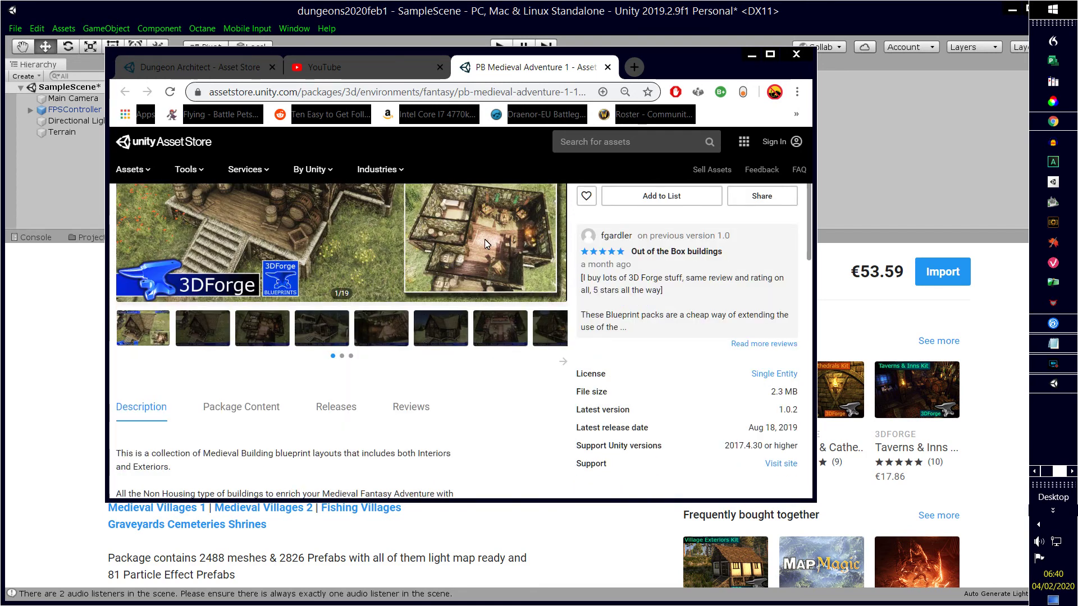
scroll(427, 312, "up", 2)
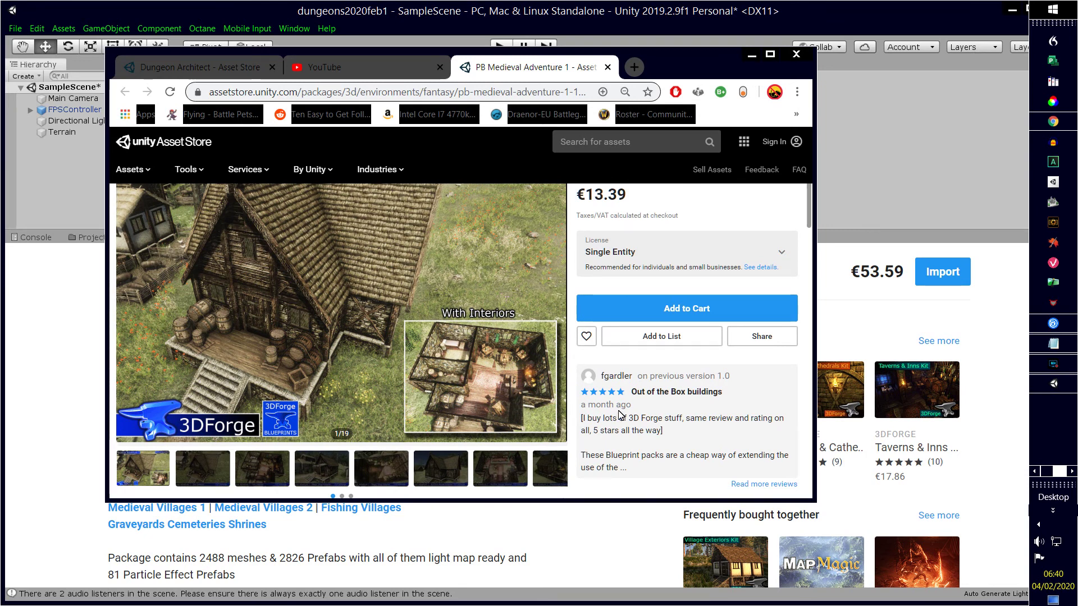
scroll(443, 379, "down", 6)
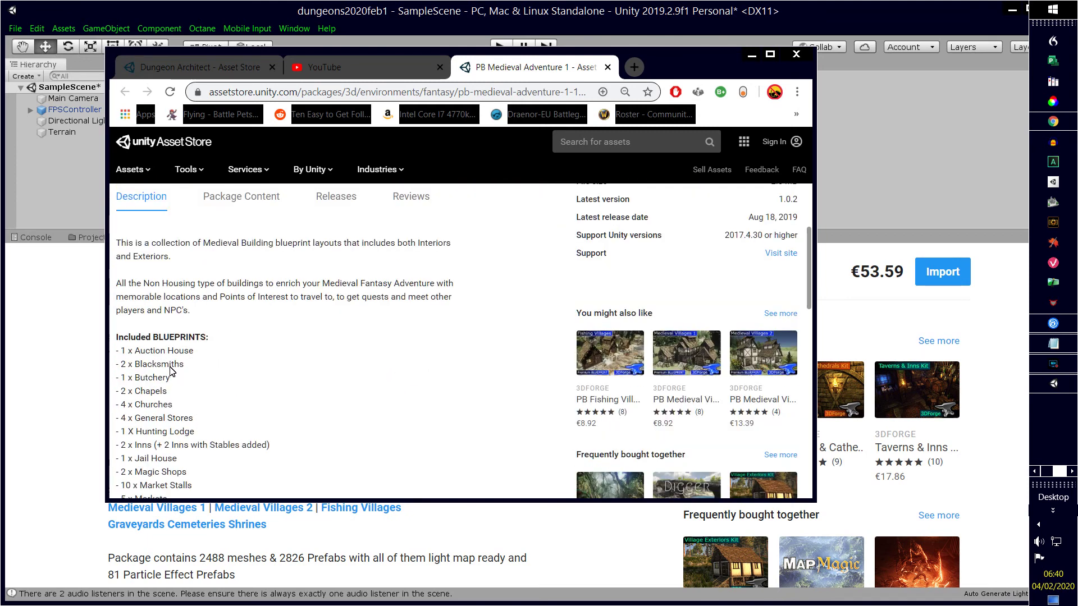
scroll(172, 371, "down", 3)
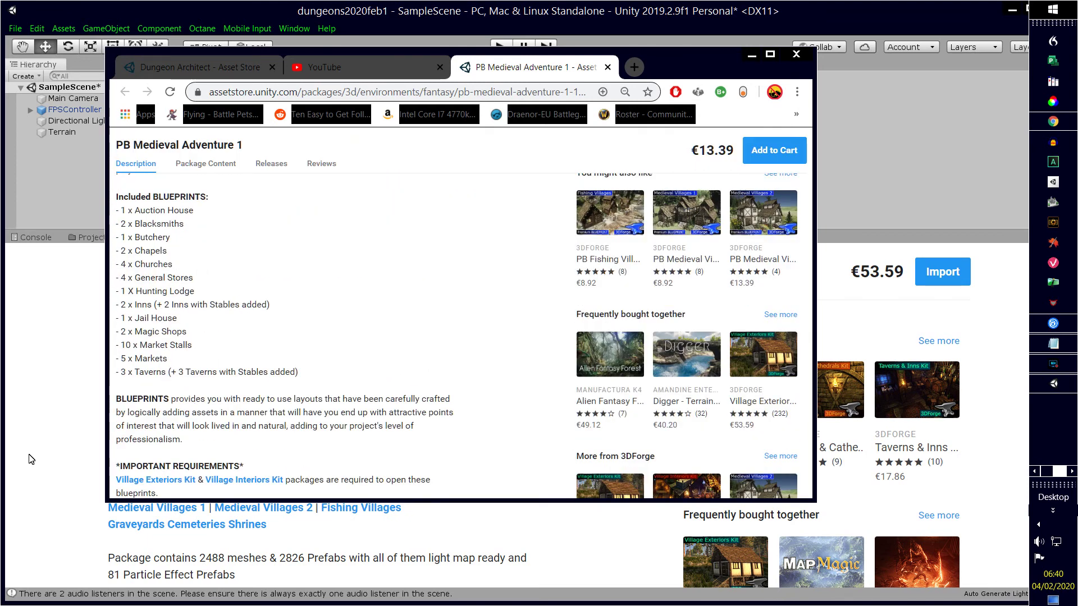
left_click(94, 227)
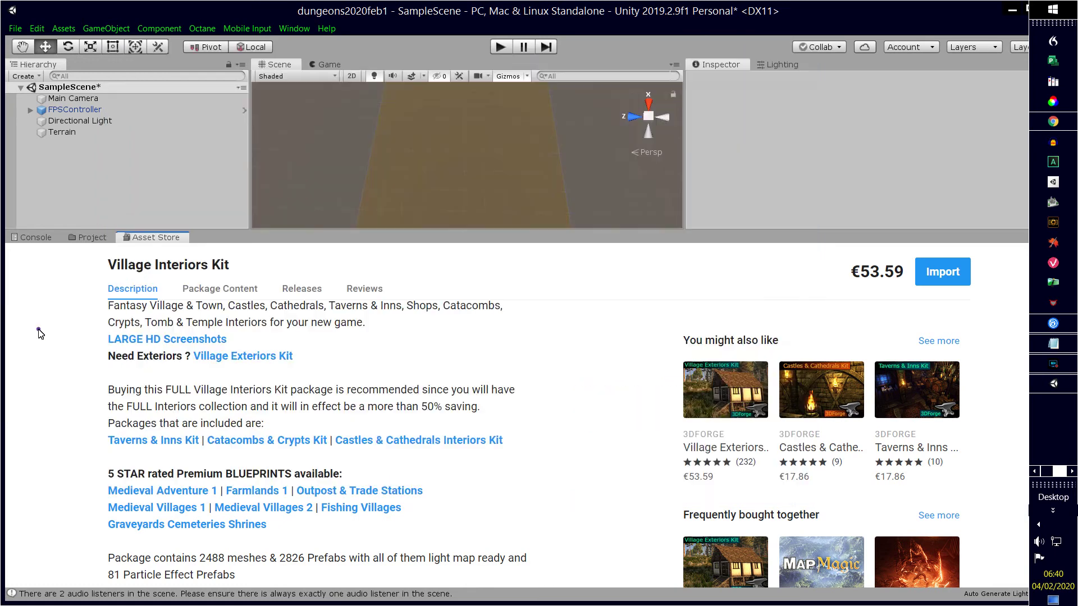
Step: Open PB Graveyards Cemeteries Shrines in Chrome, view its gallery images, then return to Unity
left_click(189, 526)
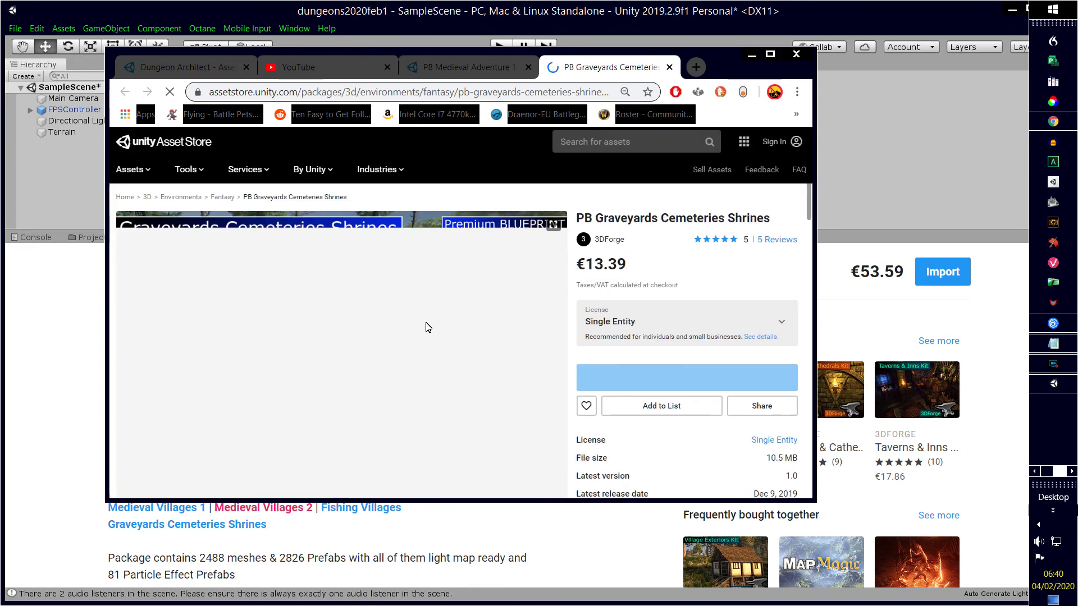
scroll(425, 325, "down", 3)
scroll(426, 324, "down", 2)
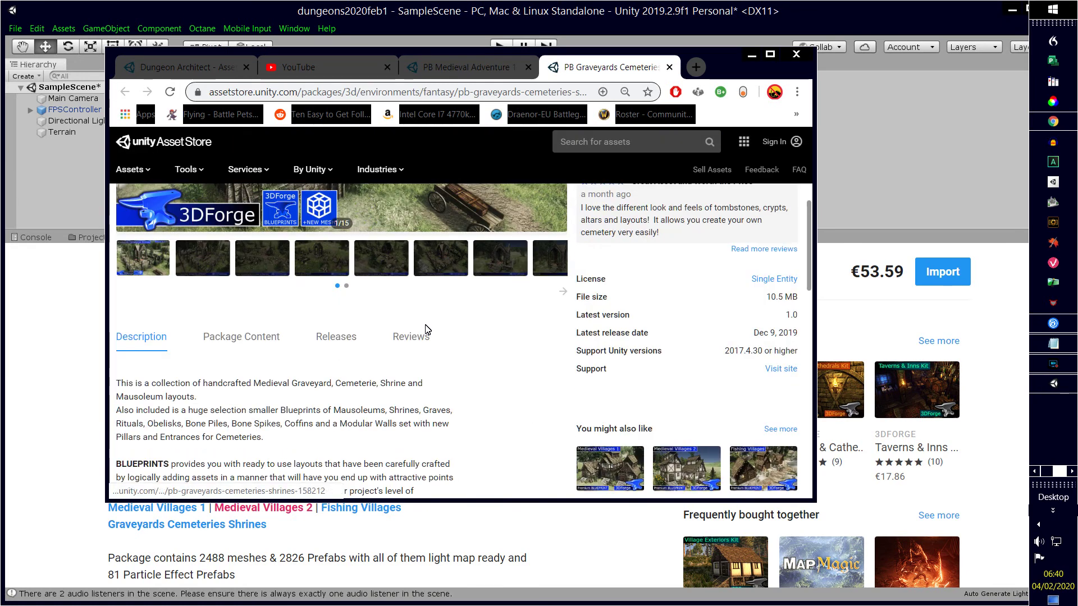
scroll(414, 325, "up", 1)
left_click(225, 340)
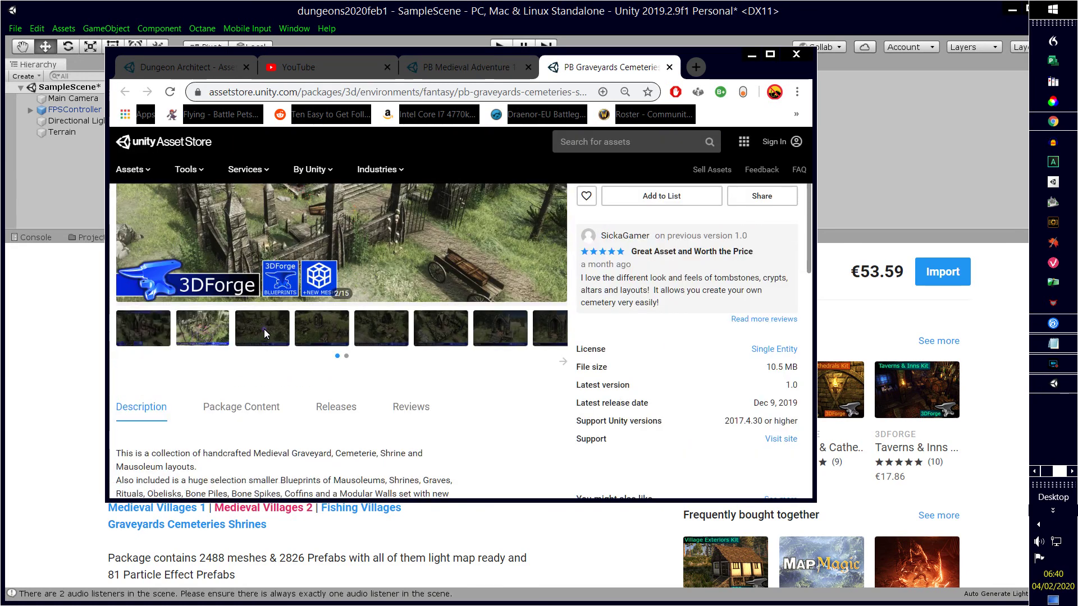
scroll(355, 374, "up", 4)
scroll(352, 375, "down", 3)
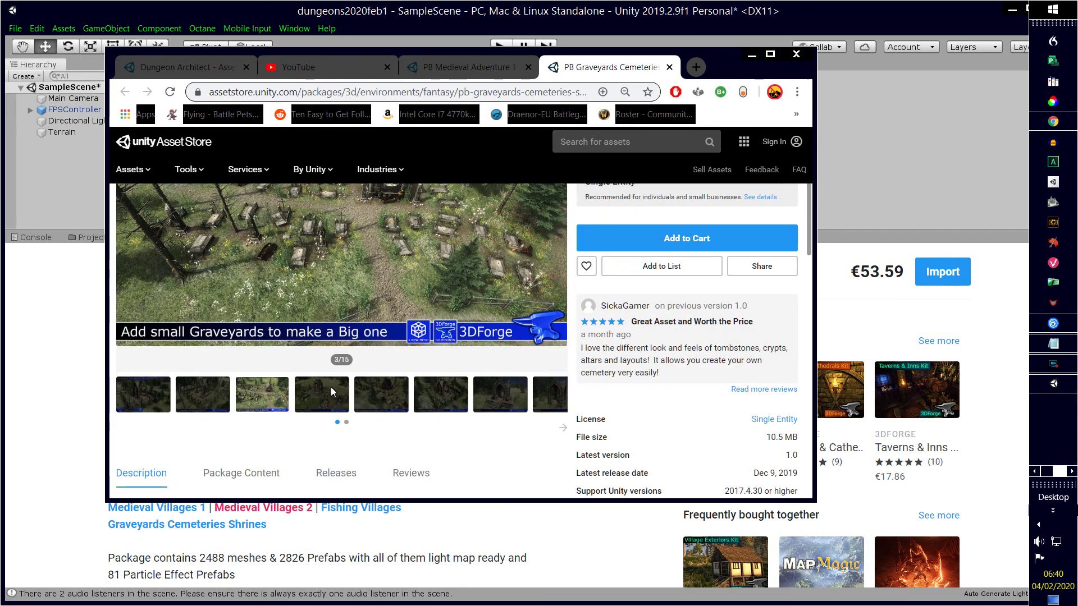
left_click(443, 398)
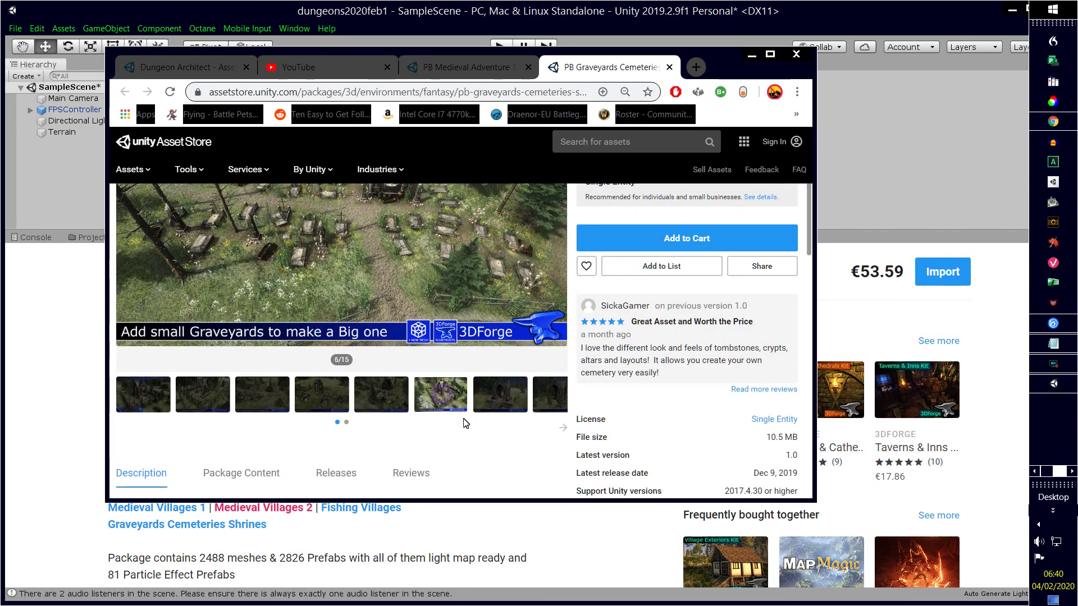
left_click(53, 352)
Step: Scroll the Village Interiors Kit page to review its €53.59 price, 611.2 MB size and version 1.9.2.f
scroll(286, 387, "down", 5)
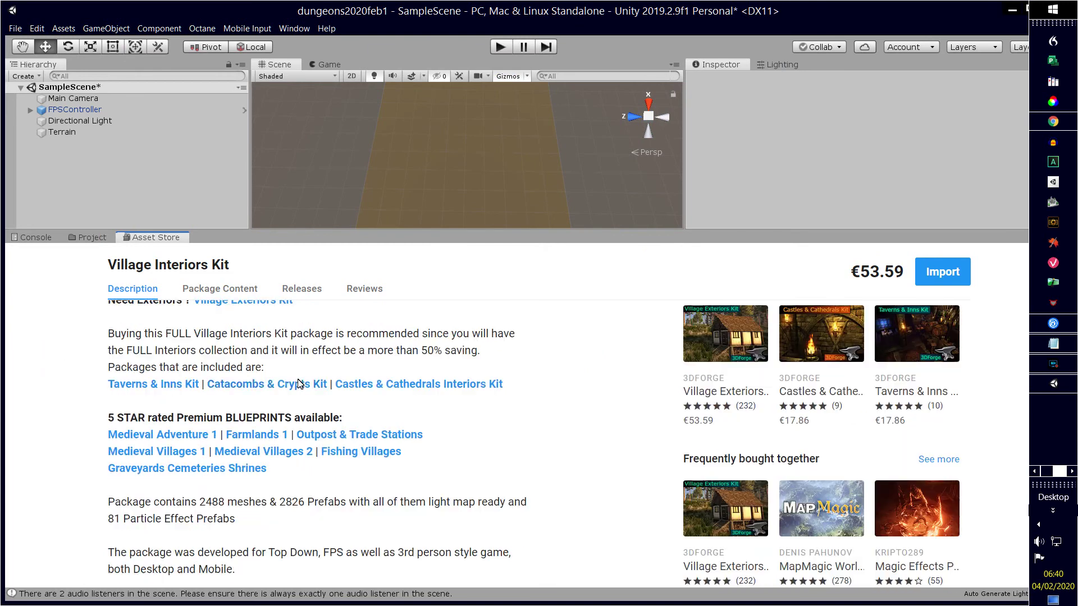
scroll(300, 384, "down", 3)
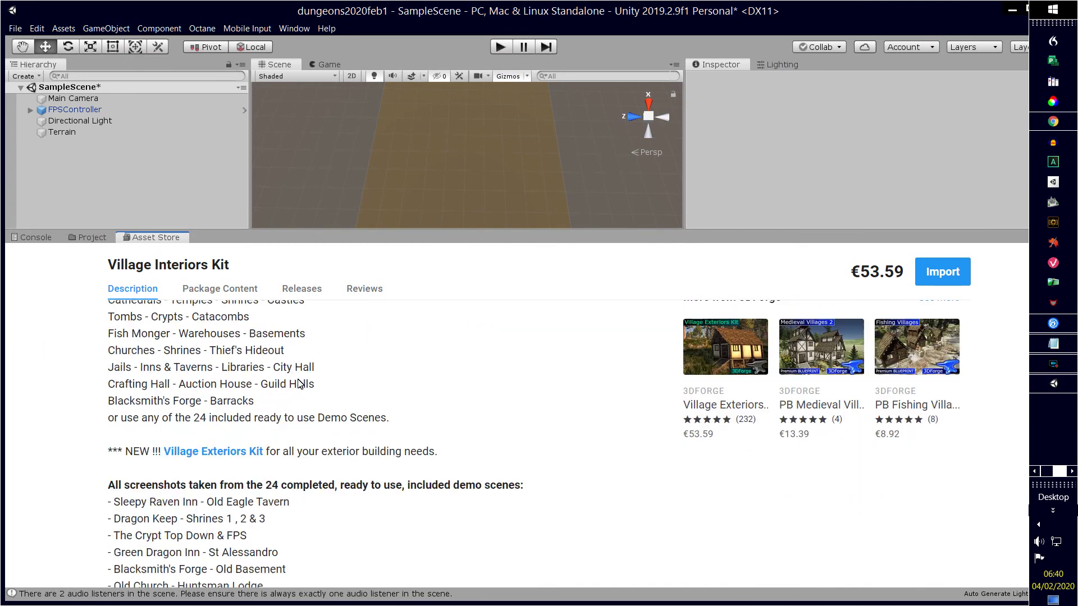
scroll(301, 382, "down", 4)
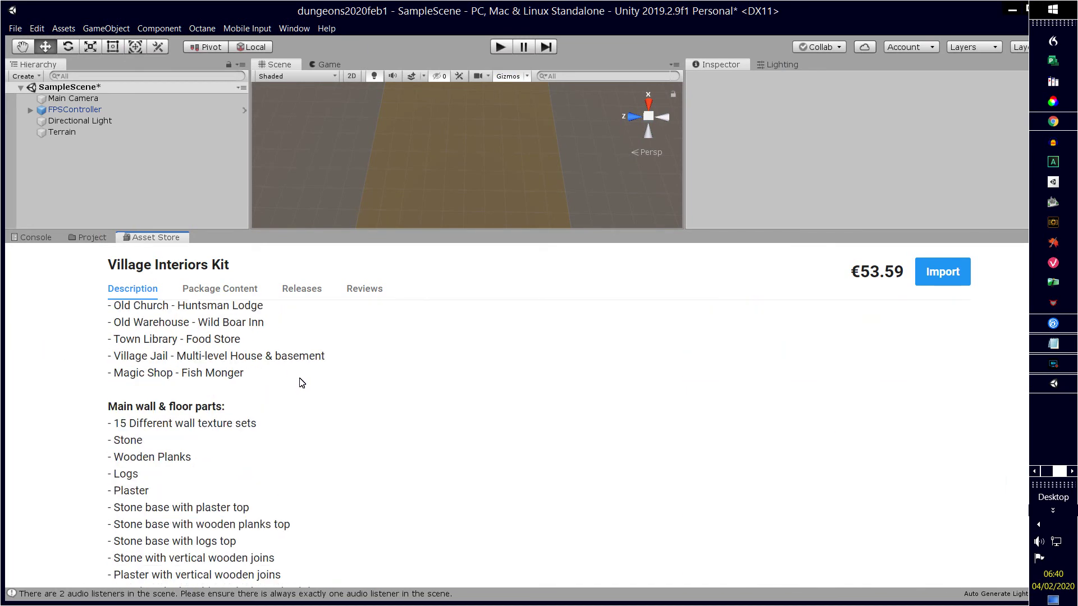
scroll(302, 383, "up", 5)
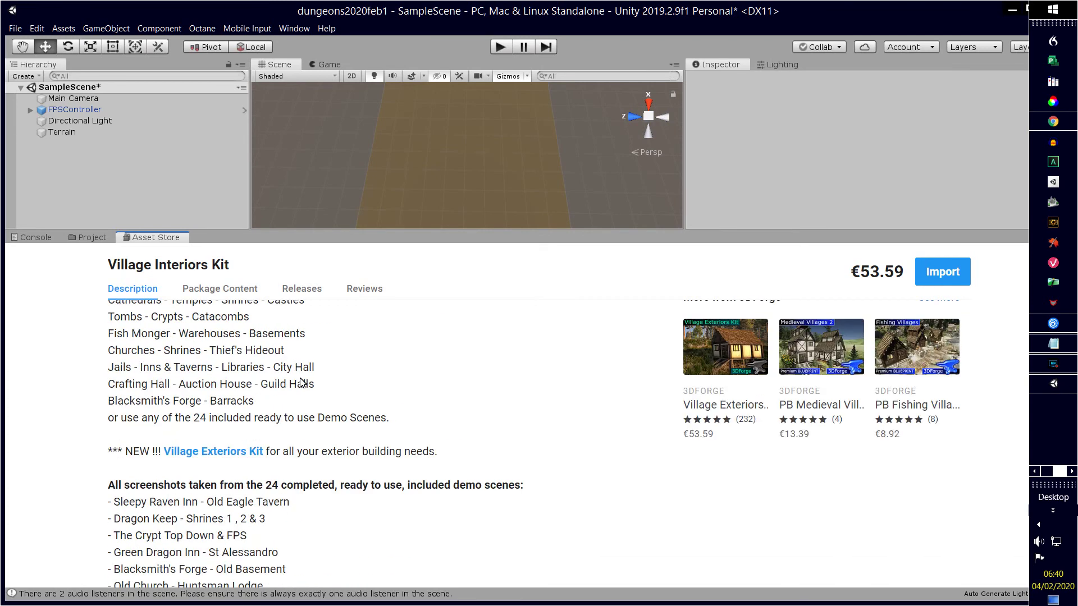
scroll(324, 386, "down", 1)
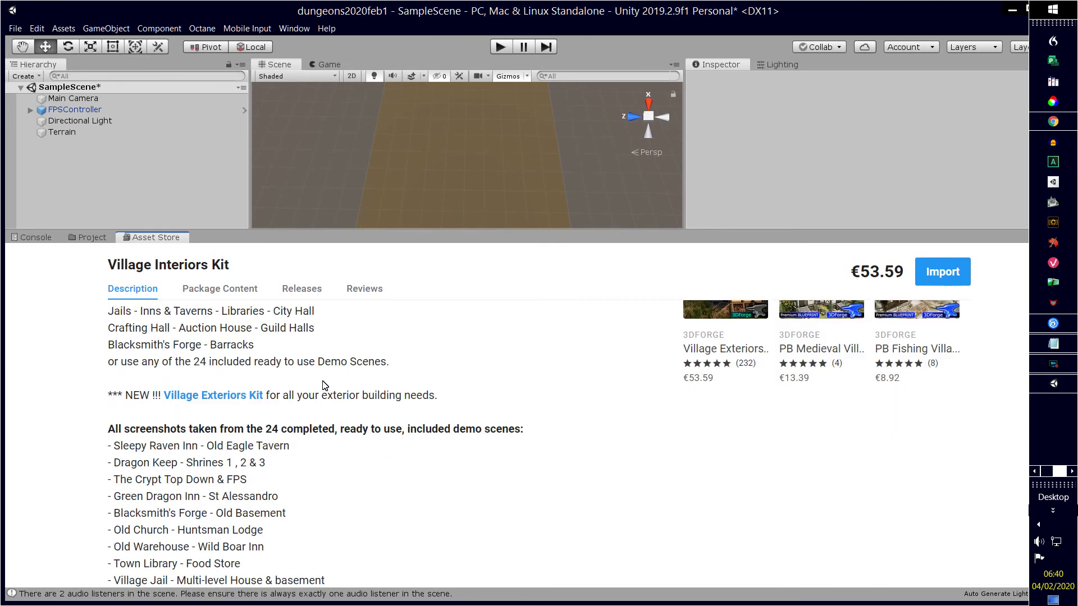
scroll(325, 386, "up", 10)
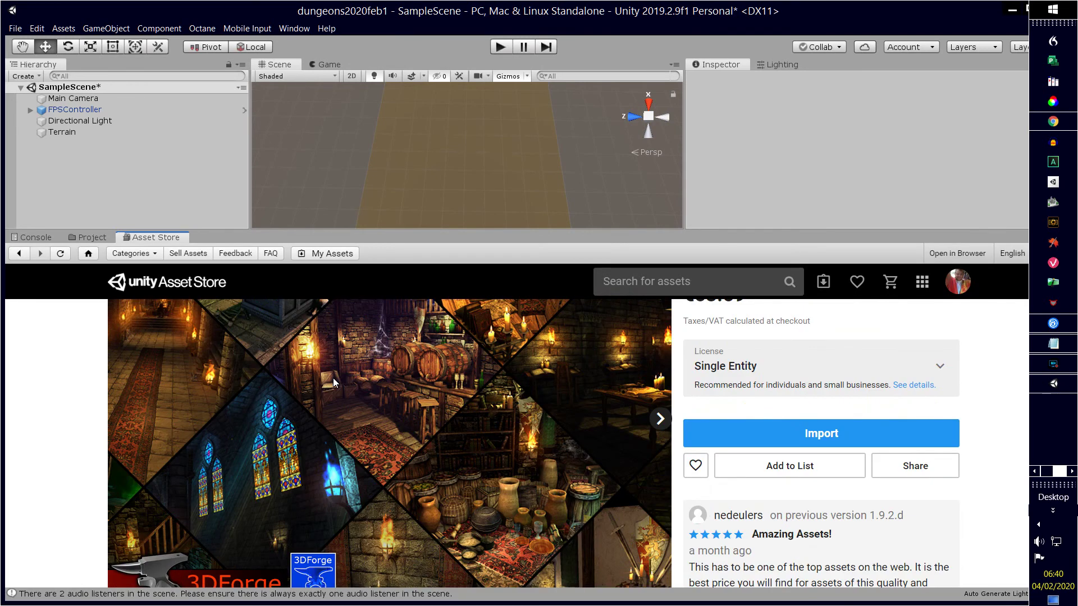
scroll(333, 382, "up", 3)
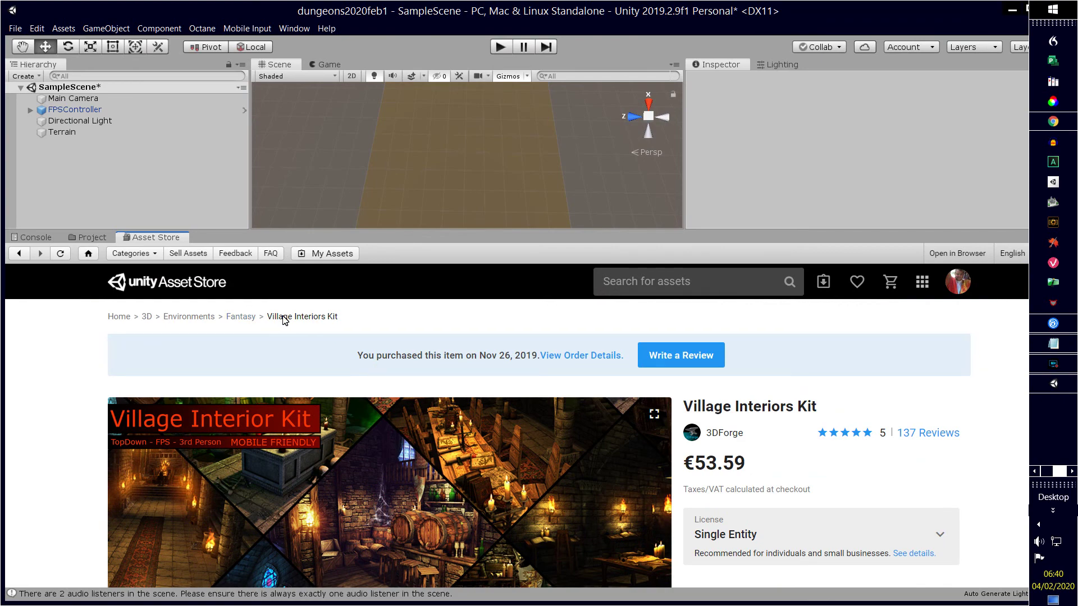
scroll(334, 366, "down", 3)
scroll(335, 370, "down", 4)
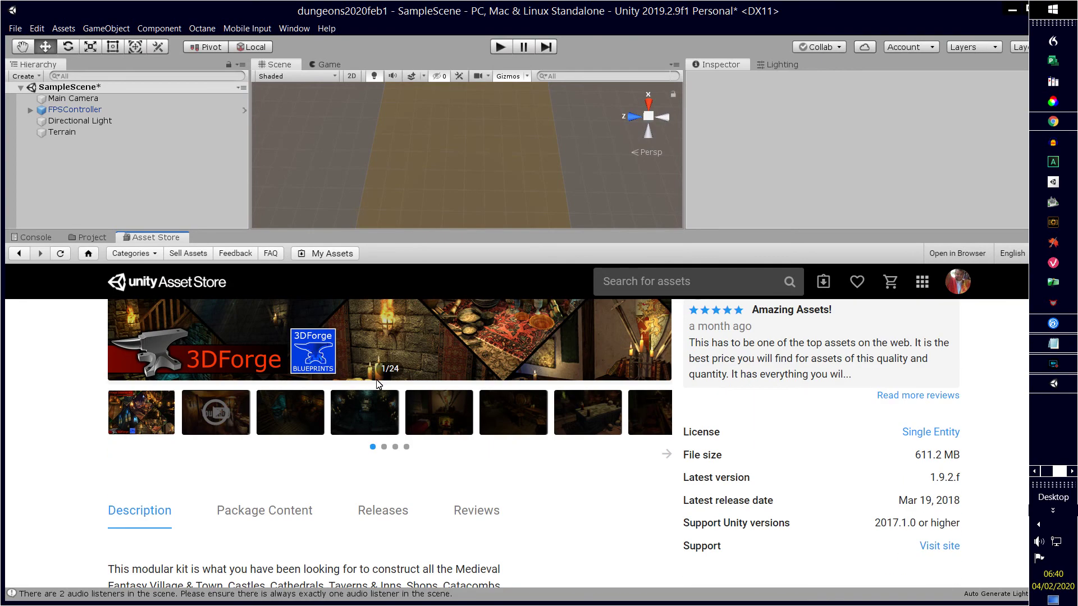
scroll(377, 384, "up", 5)
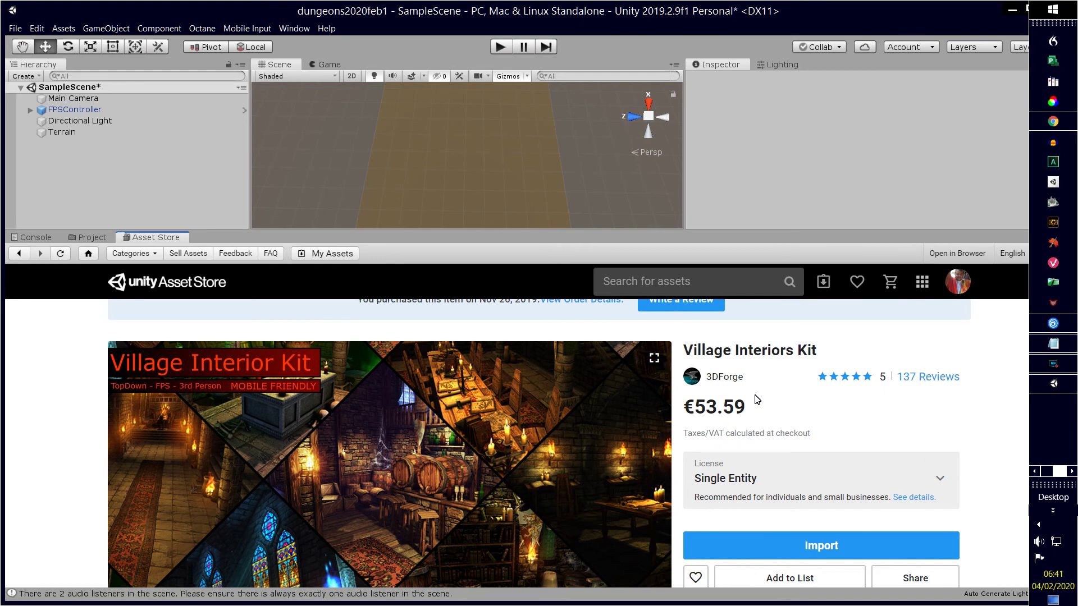
scroll(729, 394, "up", 1)
scroll(716, 404, "down", 5)
scroll(717, 411, "up", 5)
scroll(535, 409, "down", 8)
scroll(536, 414, "down", 3)
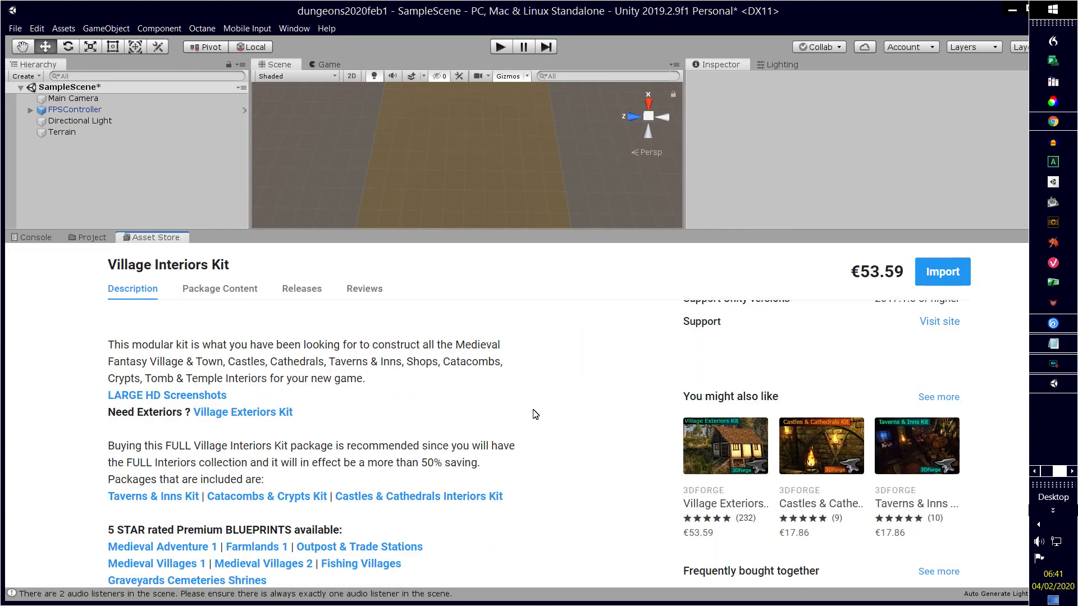
scroll(536, 414, "up", 5)
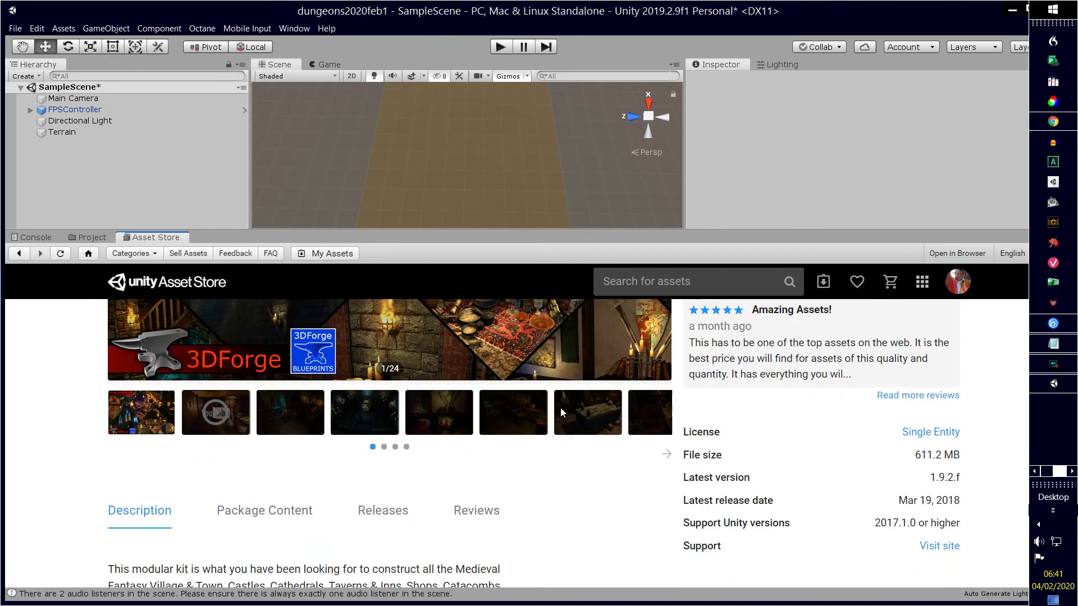
scroll(560, 411, "up", 5)
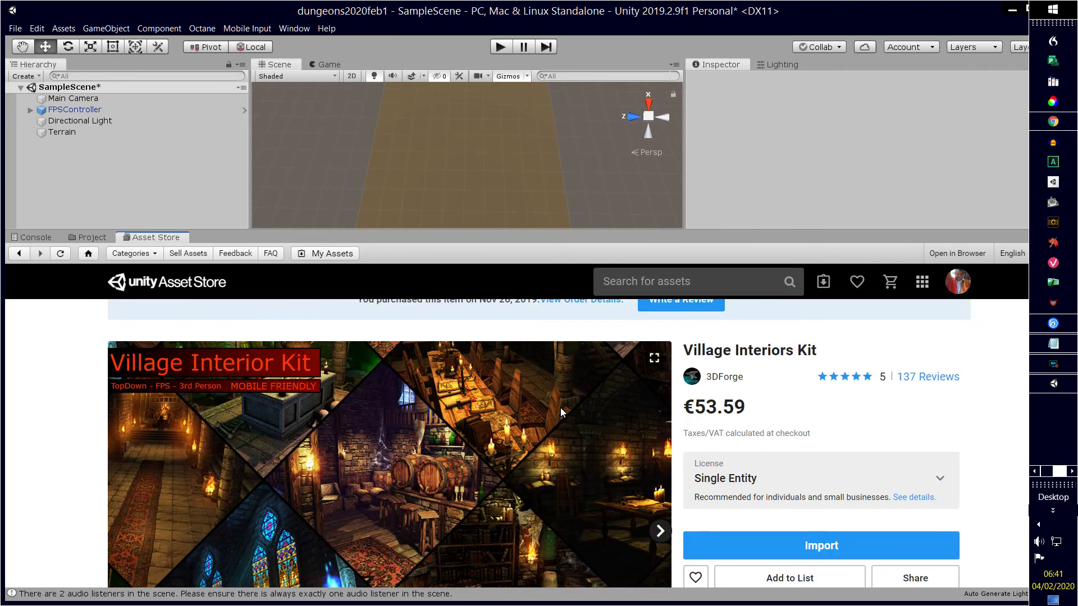
Step: Open the 3DForge publisher page and scroll through its first page of assets
left_click(724, 379)
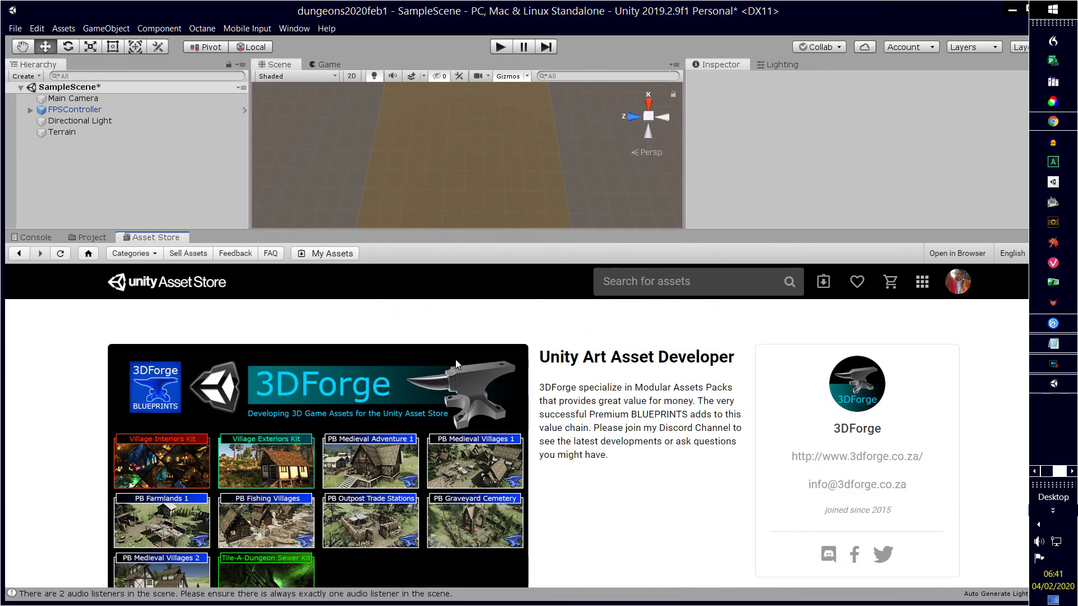
scroll(451, 370, "down", 3)
scroll(450, 358, "down", 4)
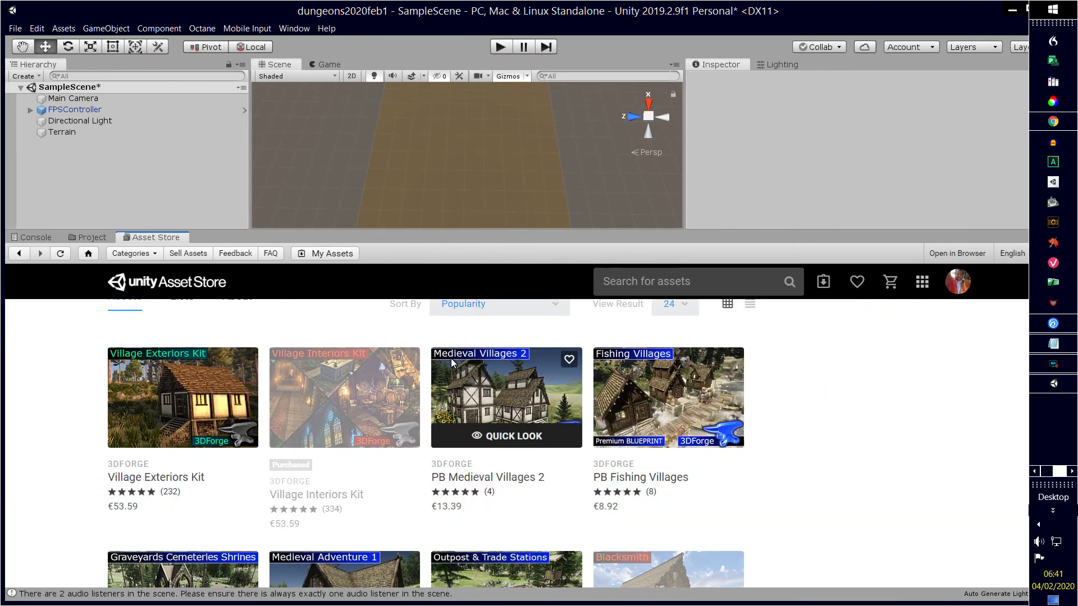
scroll(336, 392, "down", 6)
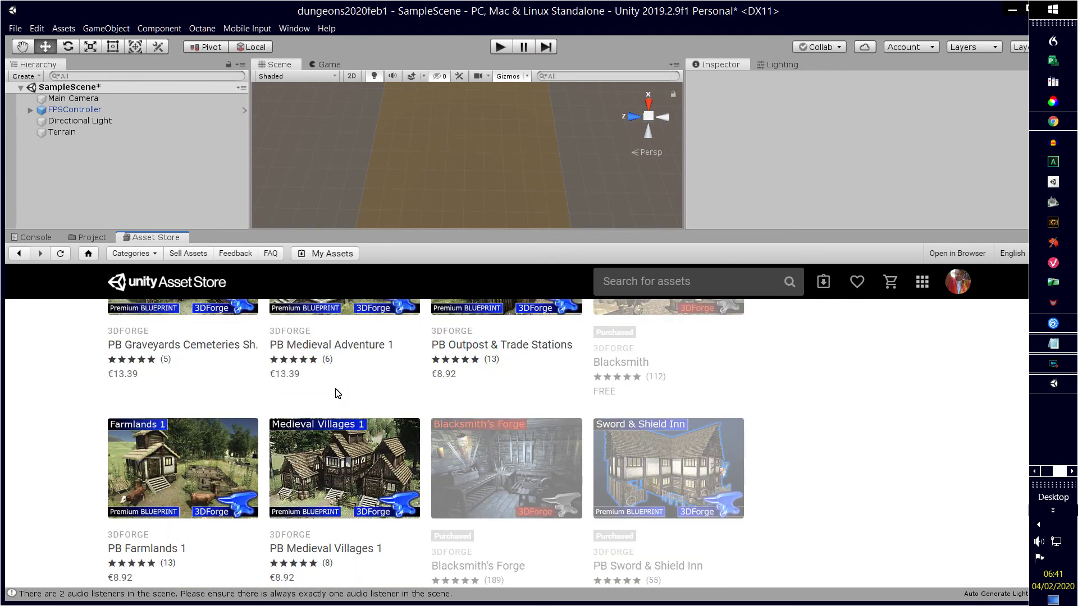
scroll(488, 424, "down", 1)
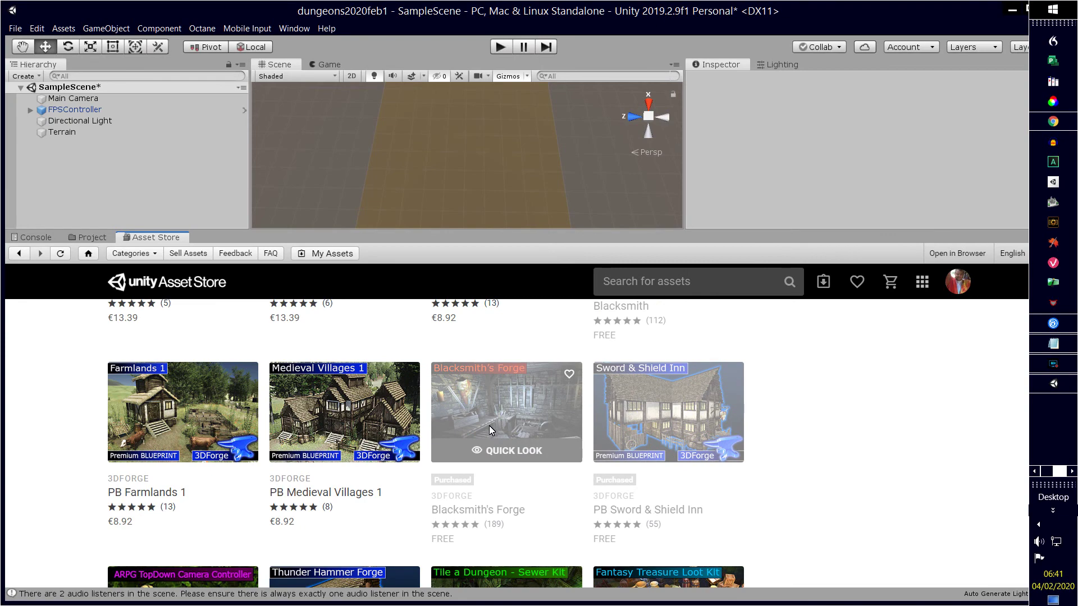
scroll(489, 425, "down", 6)
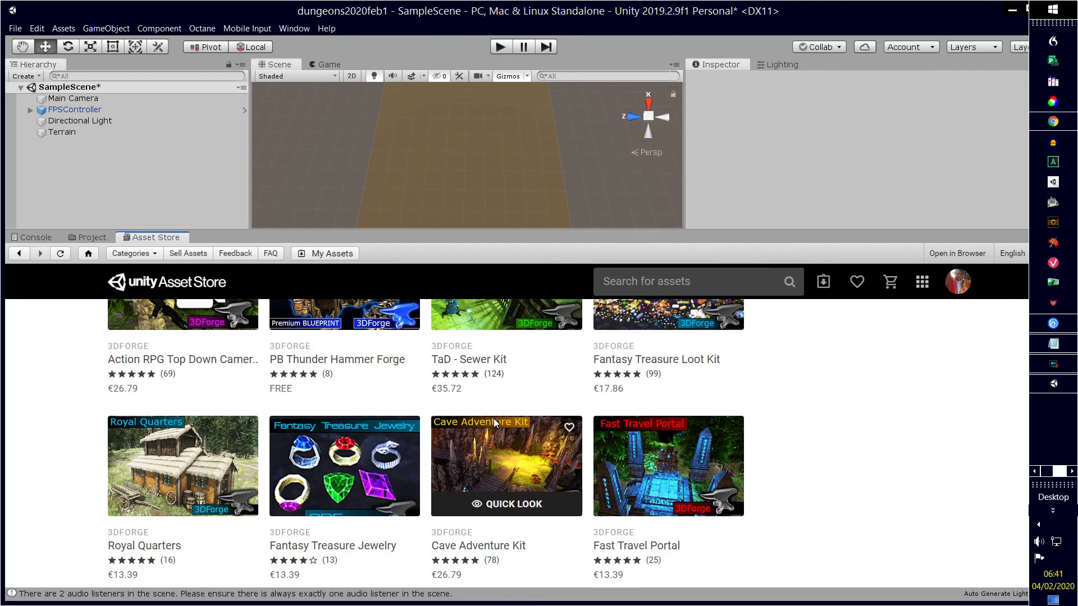
scroll(493, 418, "down", 4)
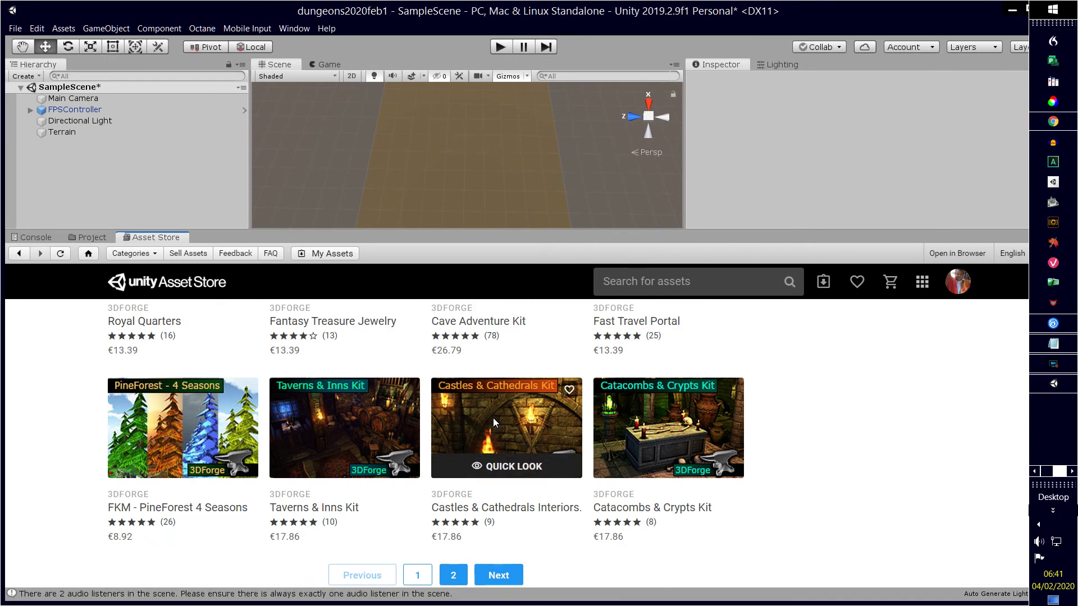
scroll(504, 416, "down", 1)
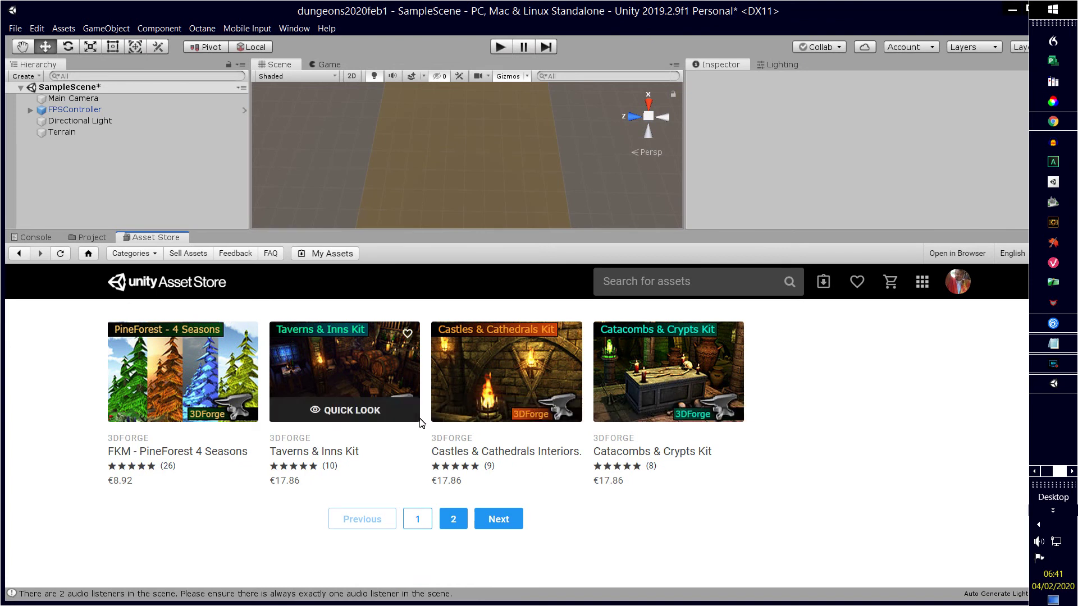
Step: Browse the second page of 3DForge assets, then return to page 1
left_click(454, 519)
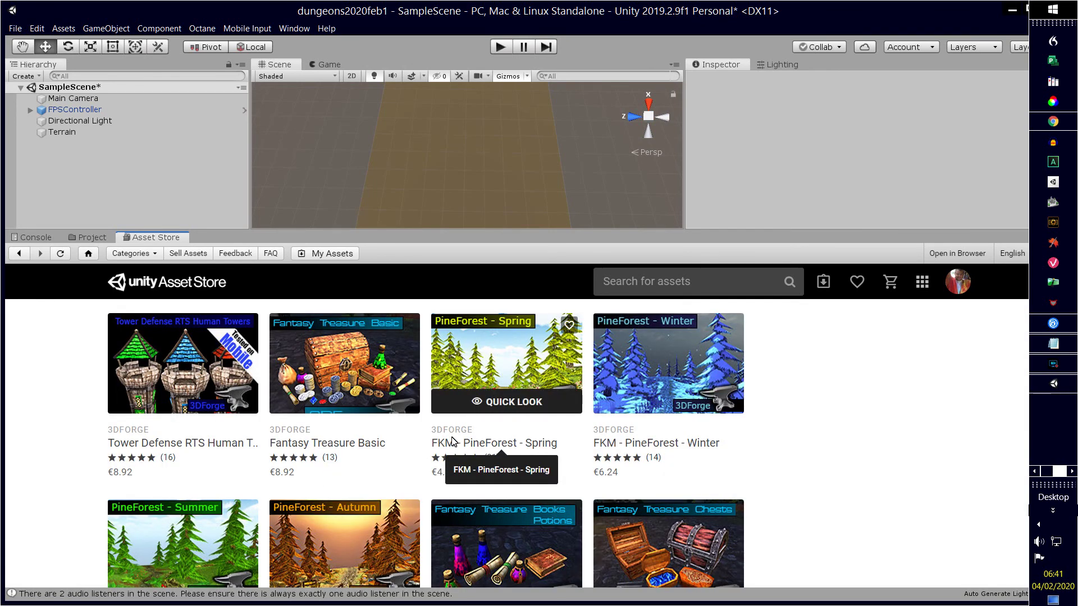
scroll(453, 441, "down", 2)
scroll(450, 436, "down", 4)
scroll(456, 432, "up", 4)
scroll(455, 433, "up", 5)
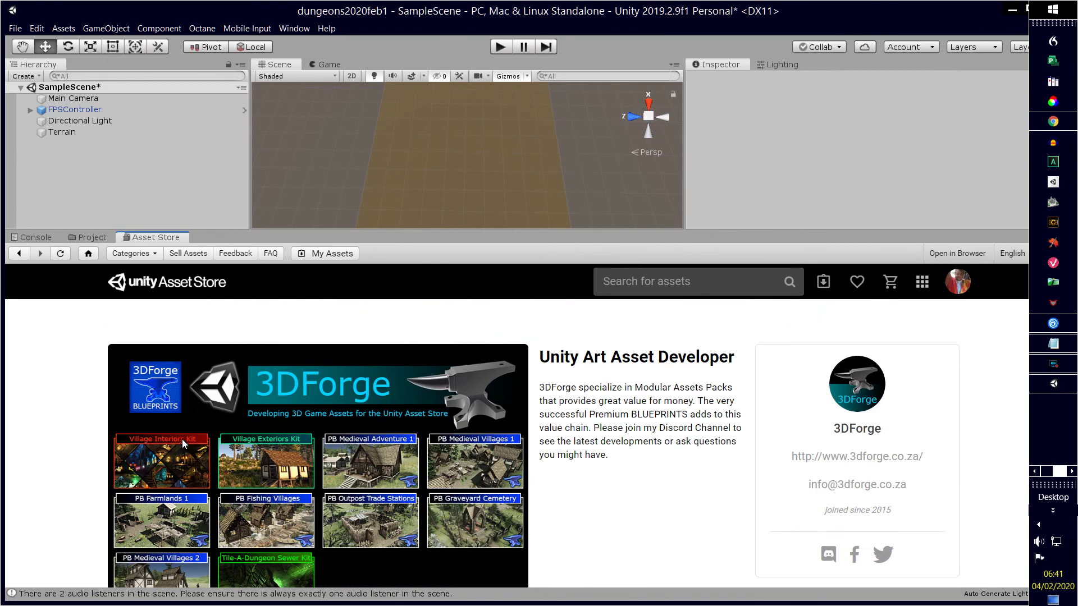
scroll(180, 437, "down", 1)
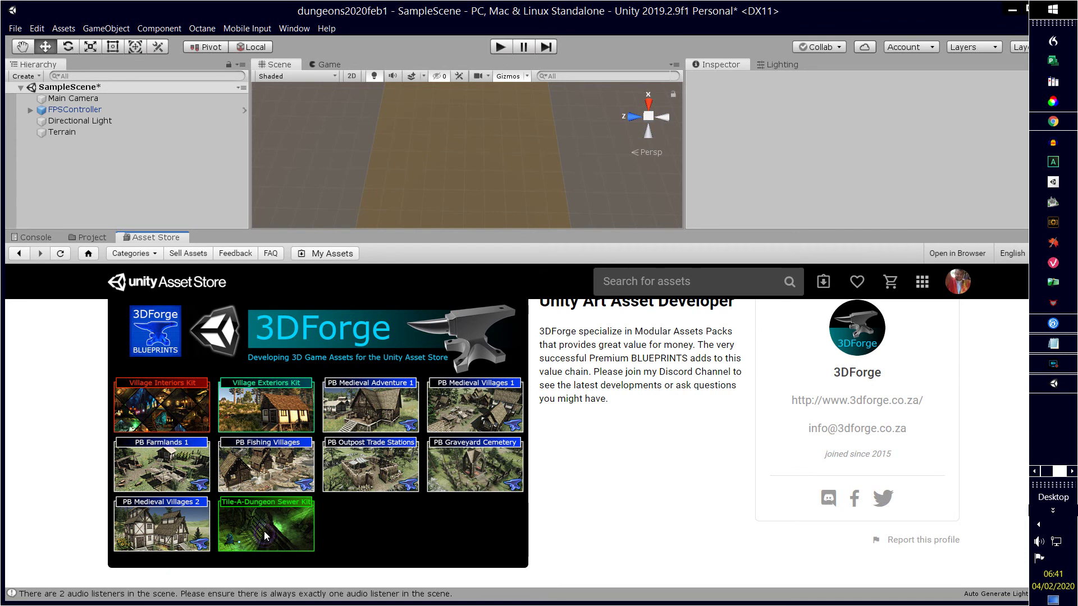
scroll(266, 538, "down", 5)
scroll(337, 487, "down", 3)
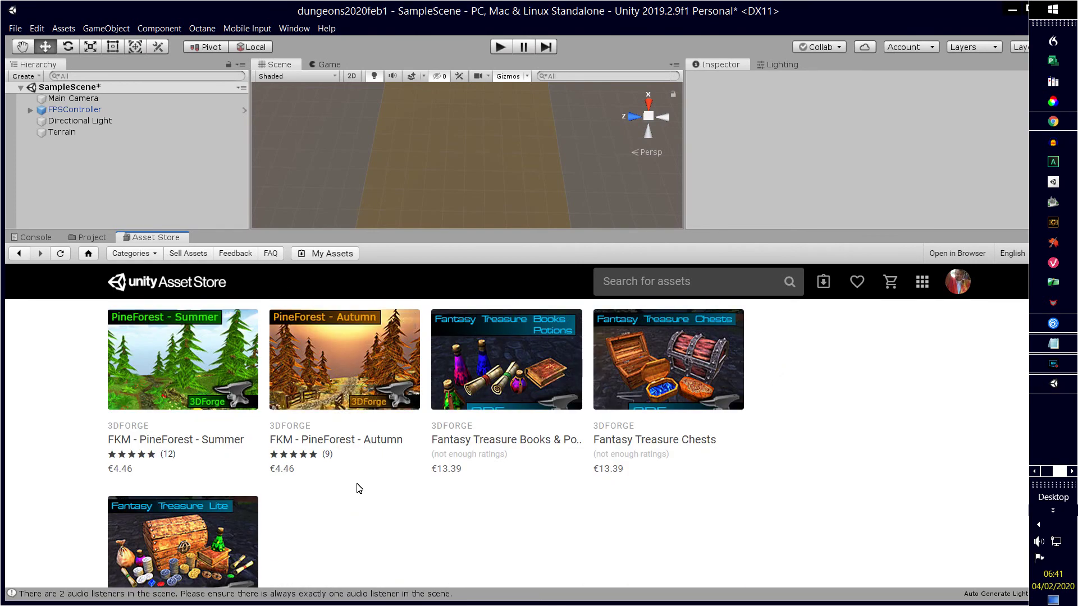
scroll(443, 479, "down", 4)
left_click(451, 469)
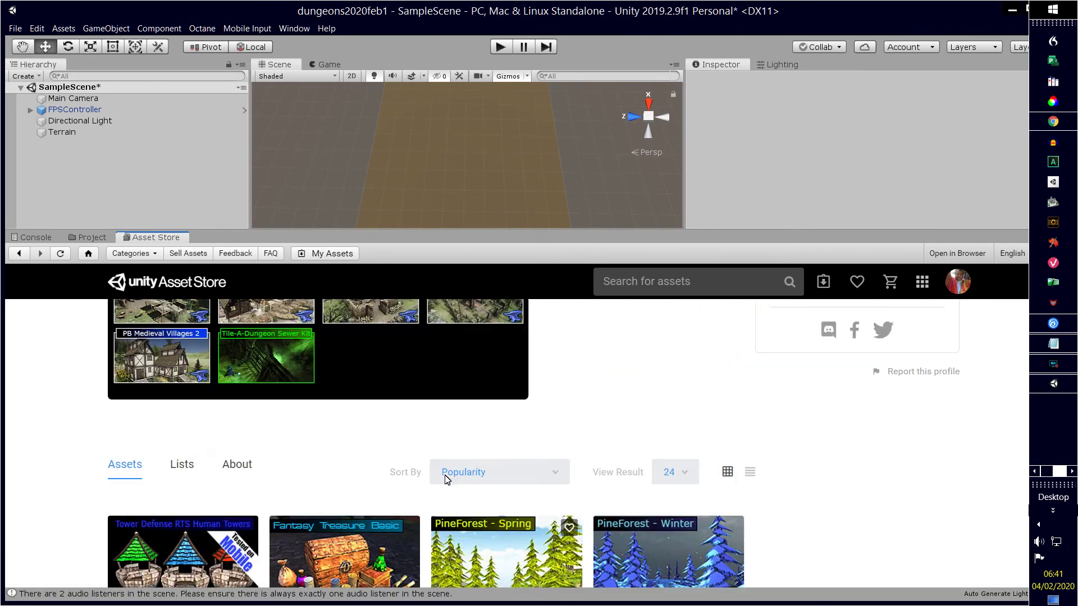
scroll(446, 475, "down", 10)
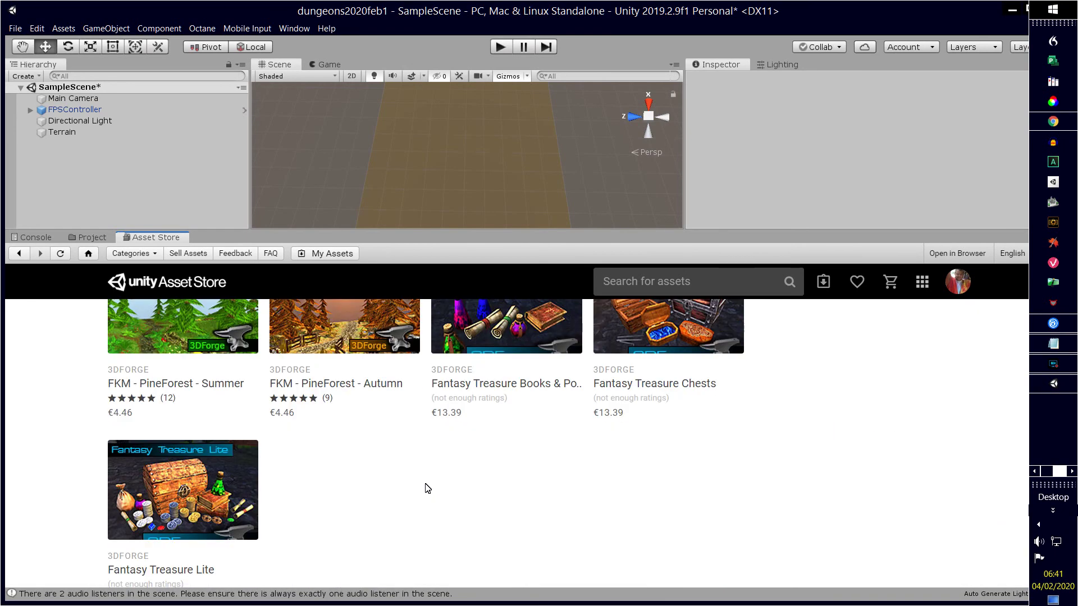
left_click(412, 473)
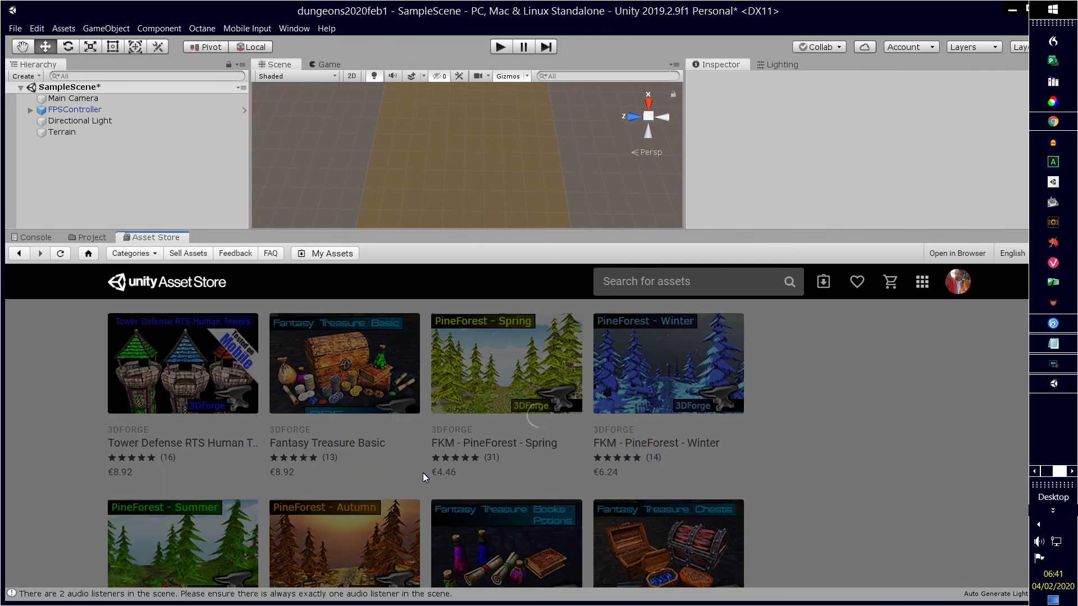
scroll(549, 421, "down", 8)
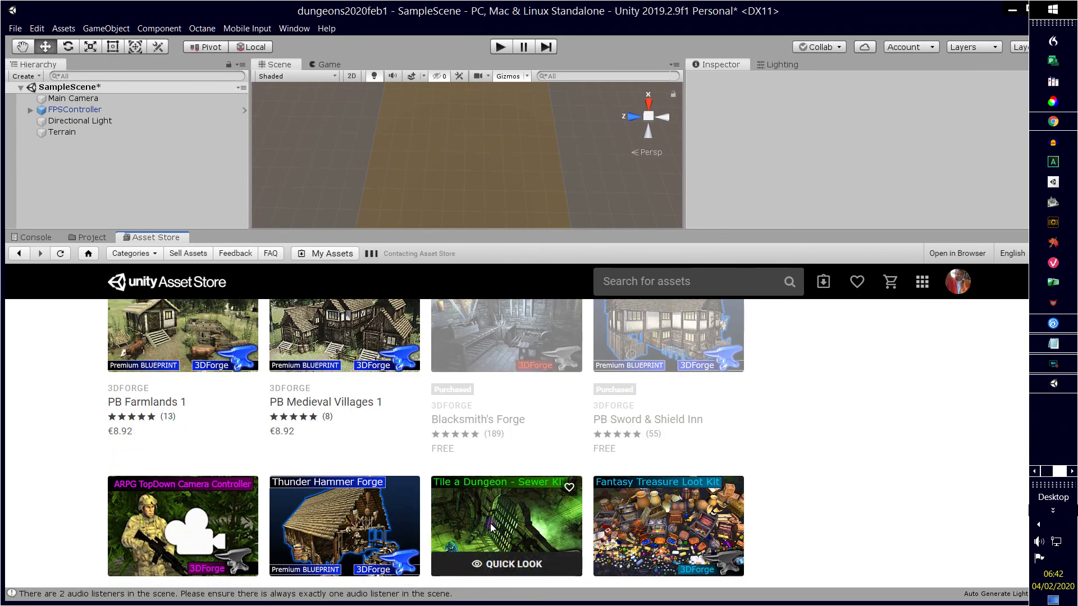
Step: Open the TaD - Sewer Kit product page and view gallery screenshots 2 and 3
left_click(493, 527)
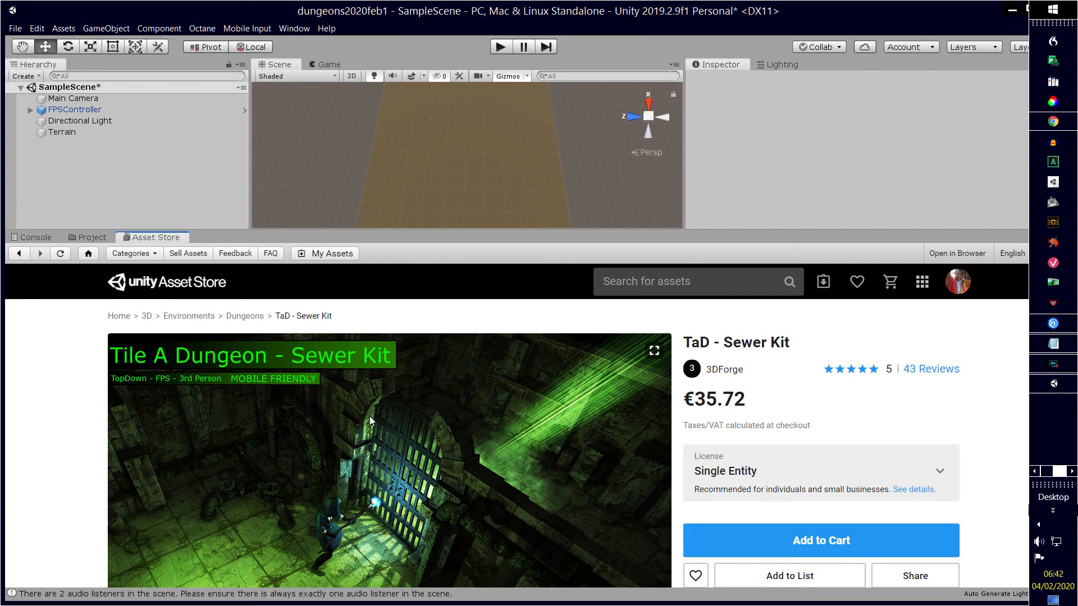
scroll(369, 416, "down", 5)
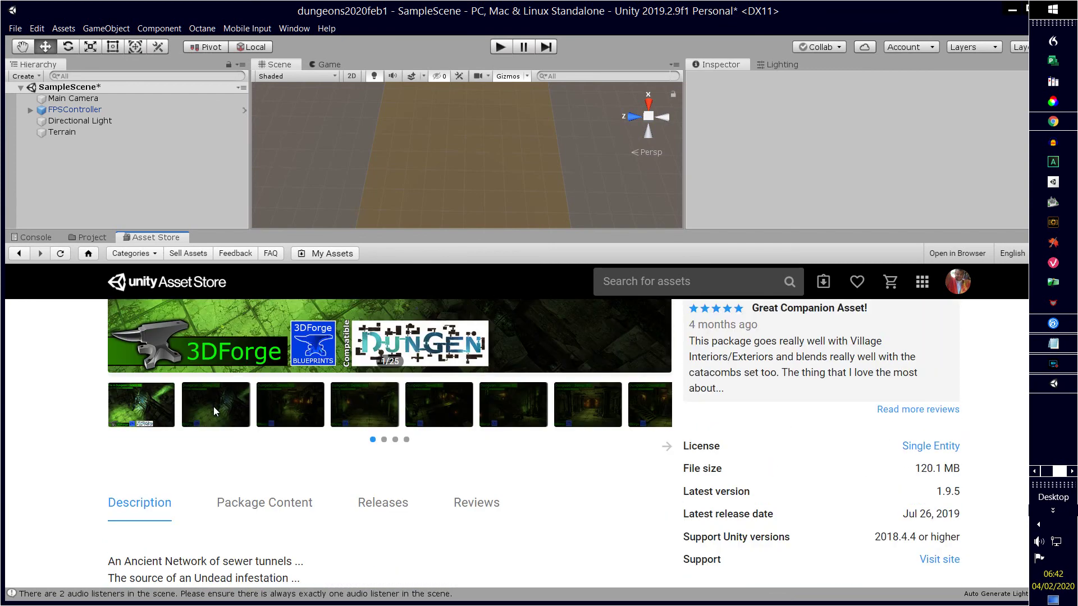
left_click(214, 406)
scroll(265, 437, "up", 4)
scroll(268, 437, "down", 1)
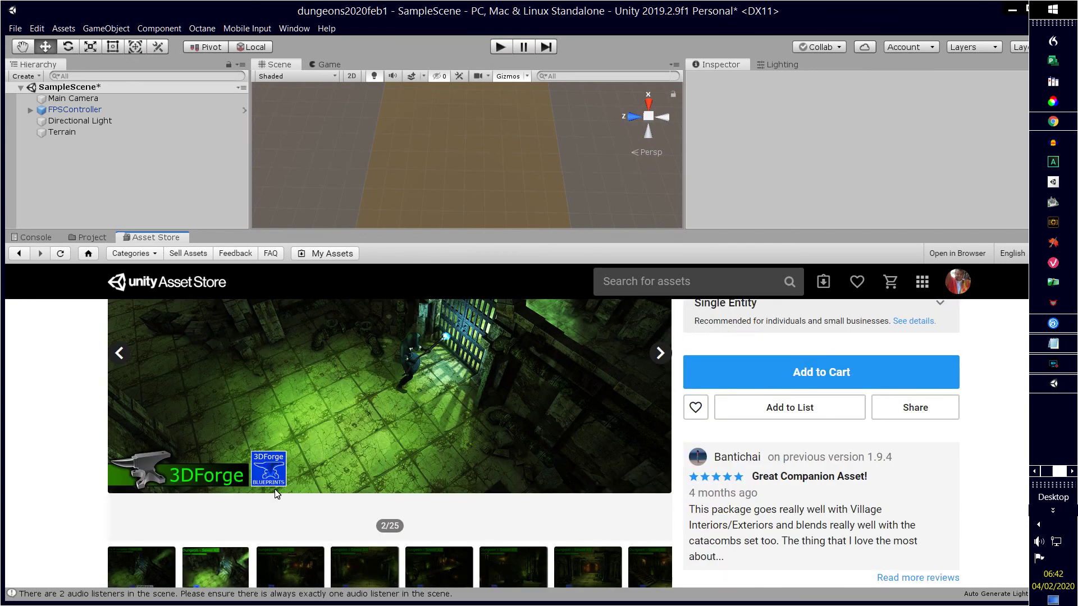
left_click(295, 566)
scroll(365, 470, "up", 1)
scroll(366, 469, "up", 1)
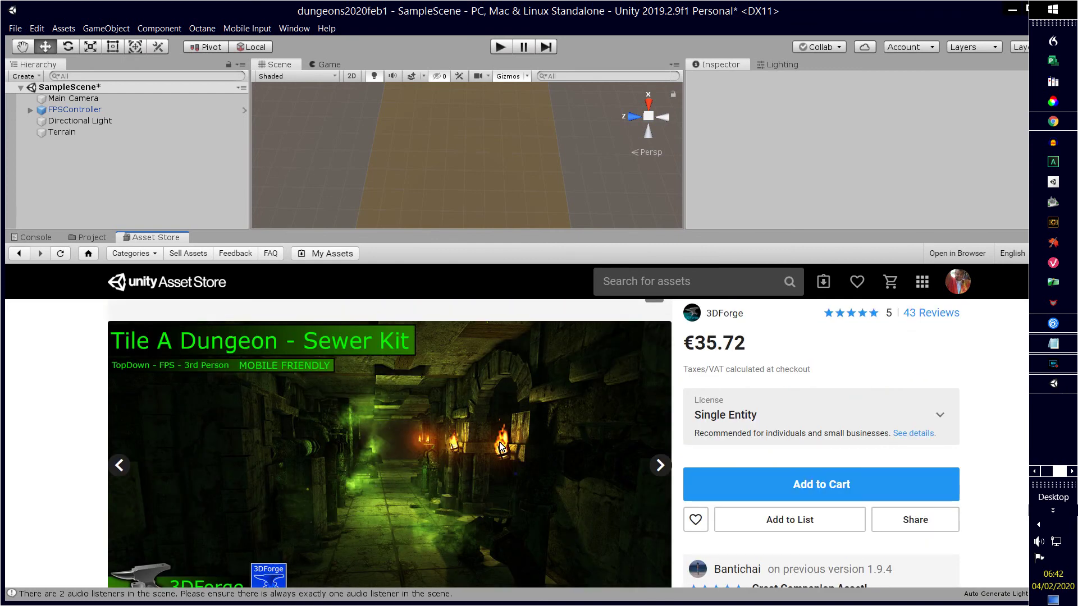
Step: View Sewer Kit gallery screenshots 4 through 6, then go back a store page
scroll(351, 474, "down", 6)
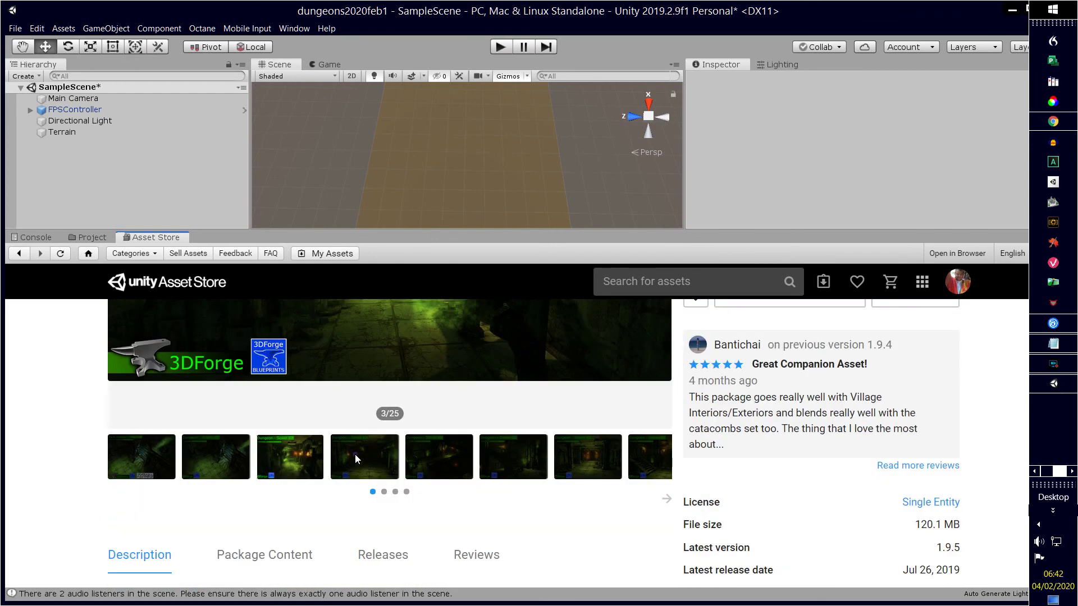
left_click(355, 453)
scroll(399, 452, "up", 6)
scroll(379, 468, "down", 5)
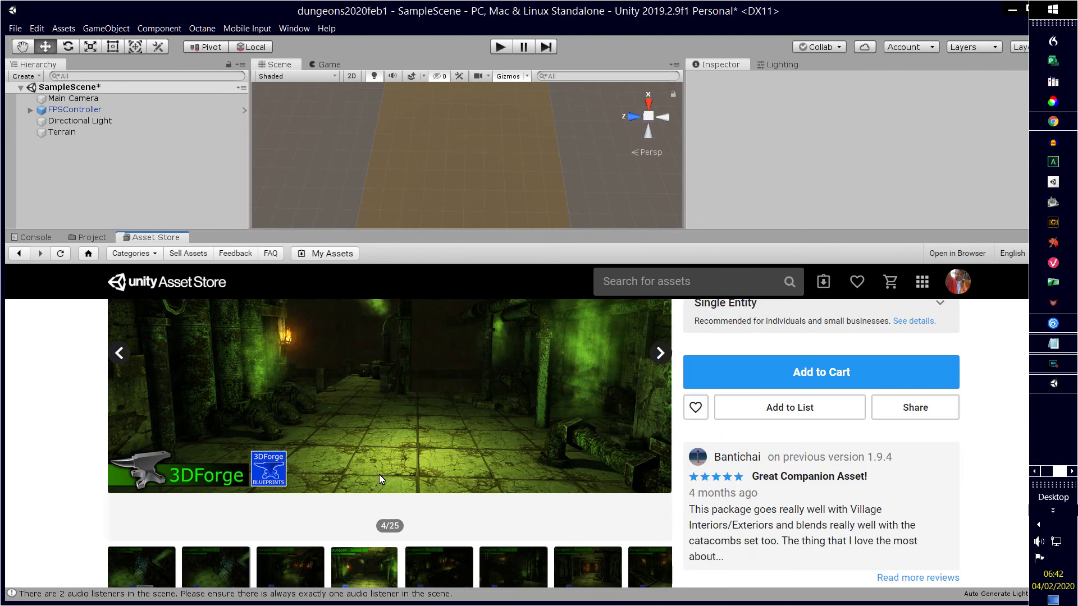
left_click(438, 569)
left_click(513, 563)
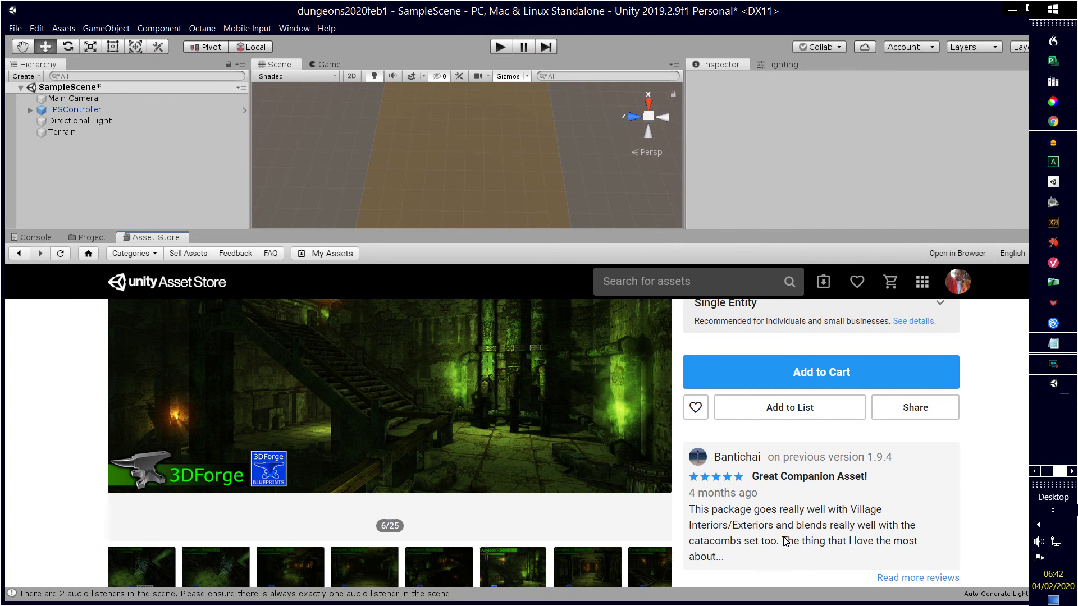
scroll(785, 543, "up", 1)
scroll(791, 539, "down", 2)
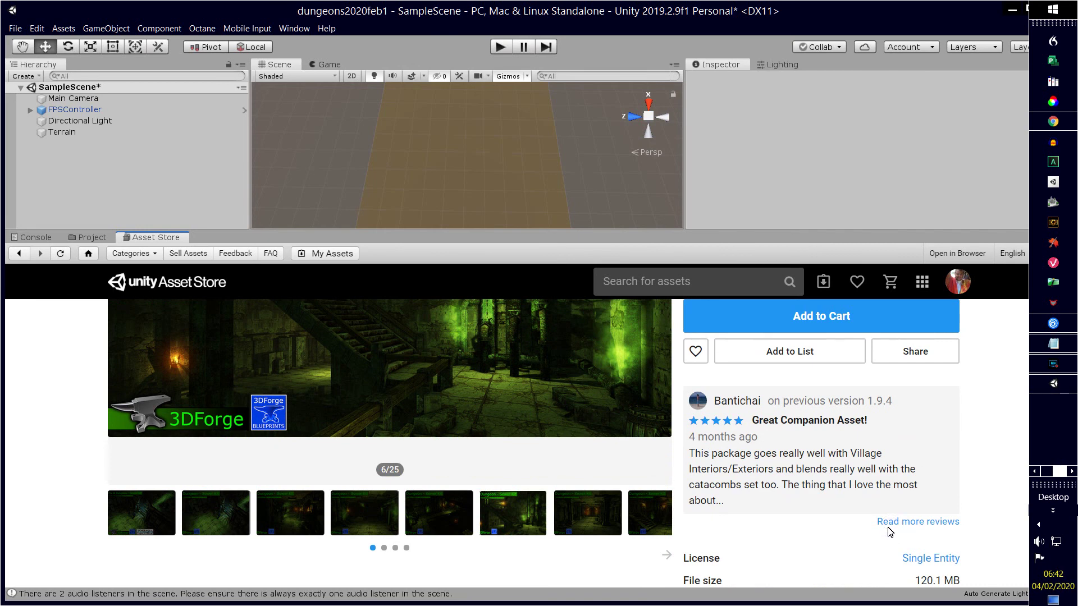
scroll(479, 426, "down", 1)
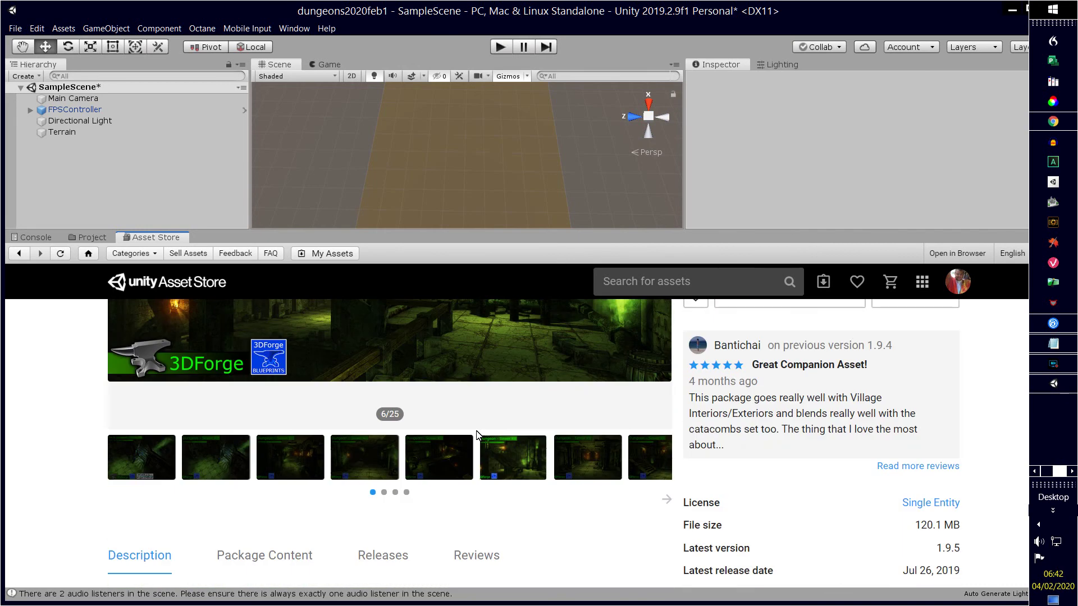
scroll(477, 434, "down", 2)
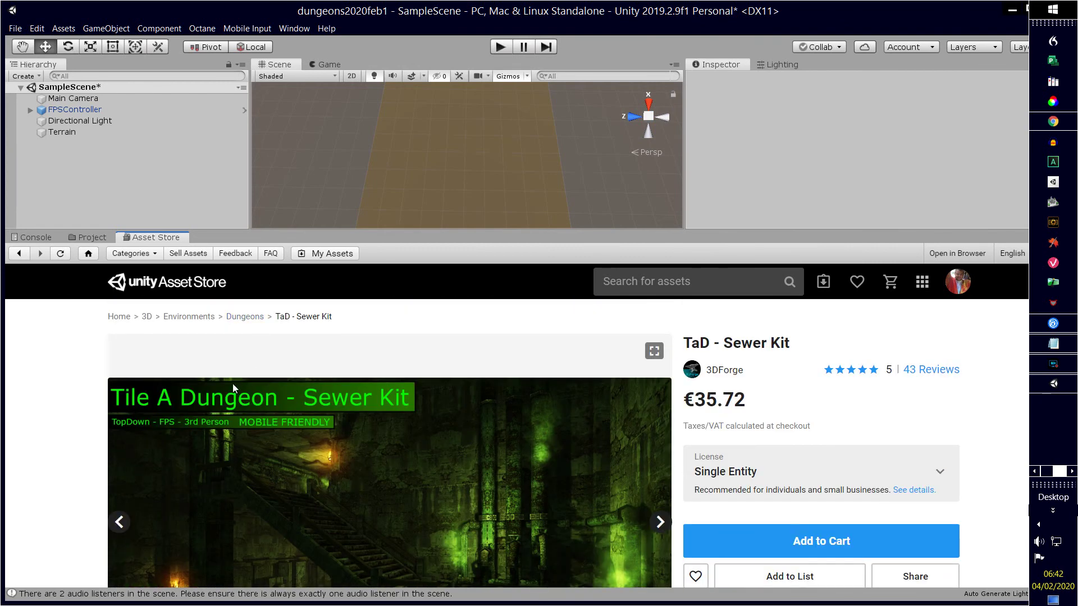
left_click(18, 254)
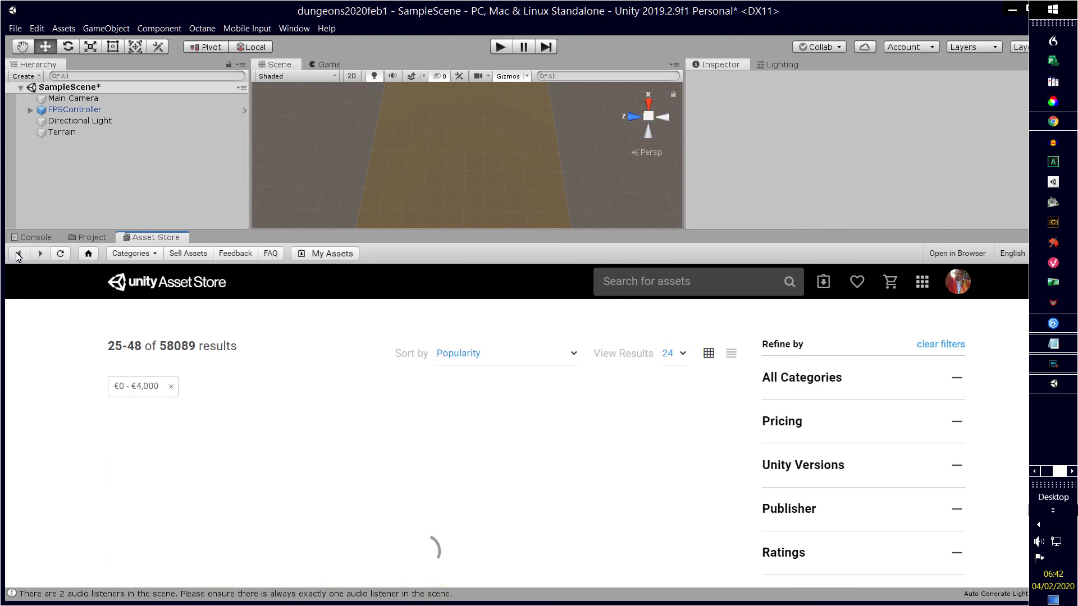
Step: Go back to the 58089-result listing, then focus the Hierarchy panel
left_click(17, 254)
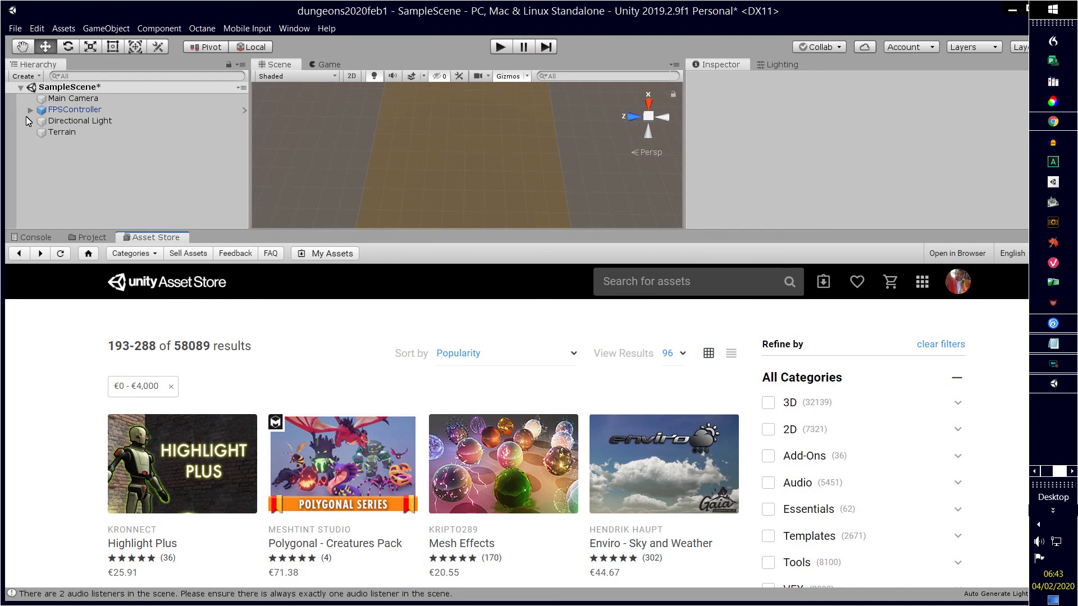
left_click(152, 177)
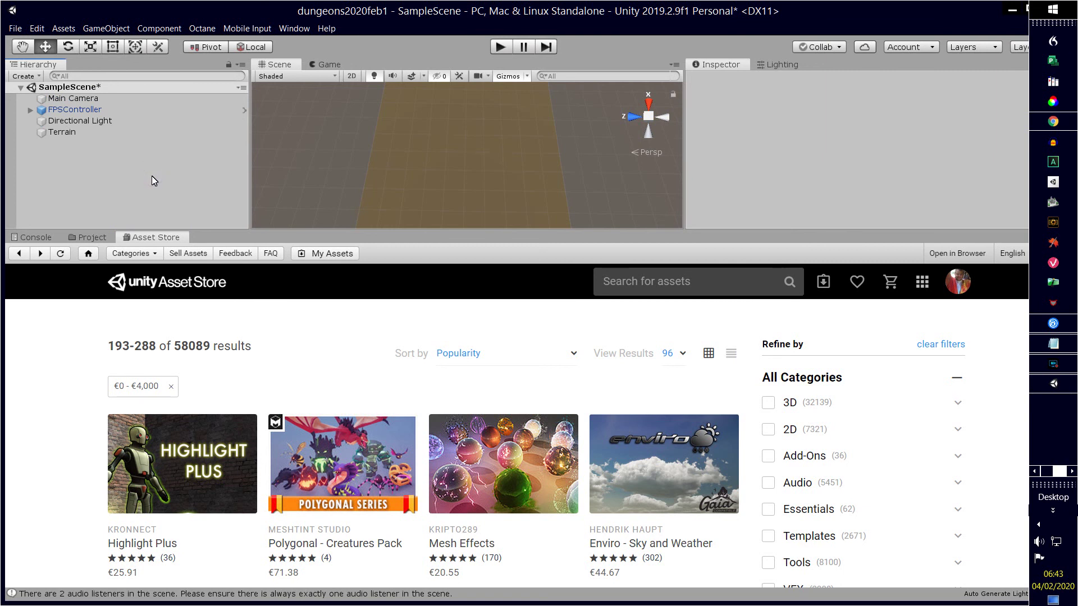